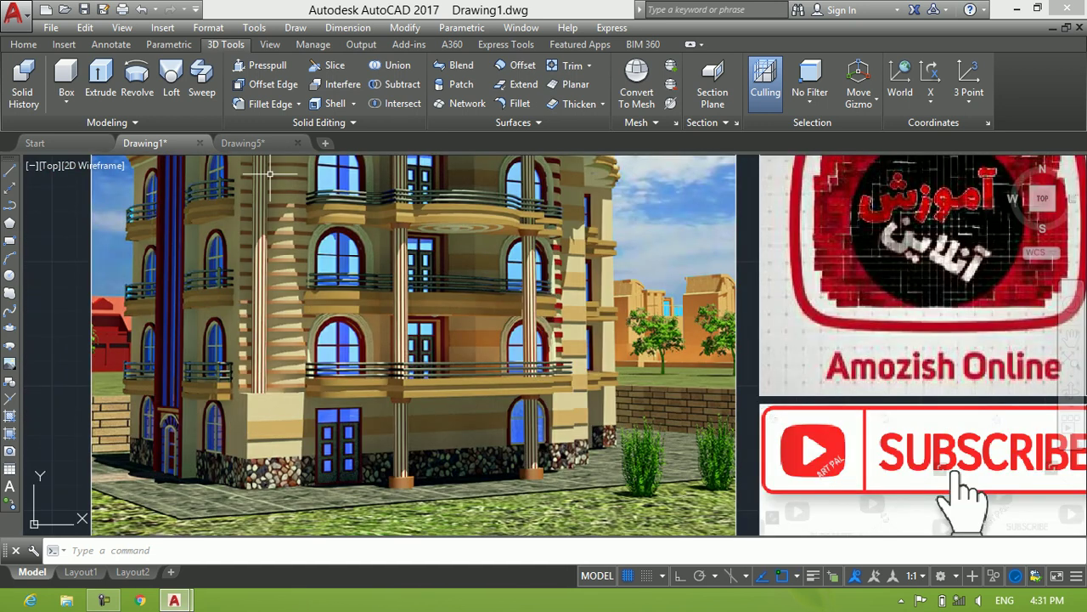
# Make the empty Drawing5 drawing active from its file tab
pyautogui.click(242, 143)
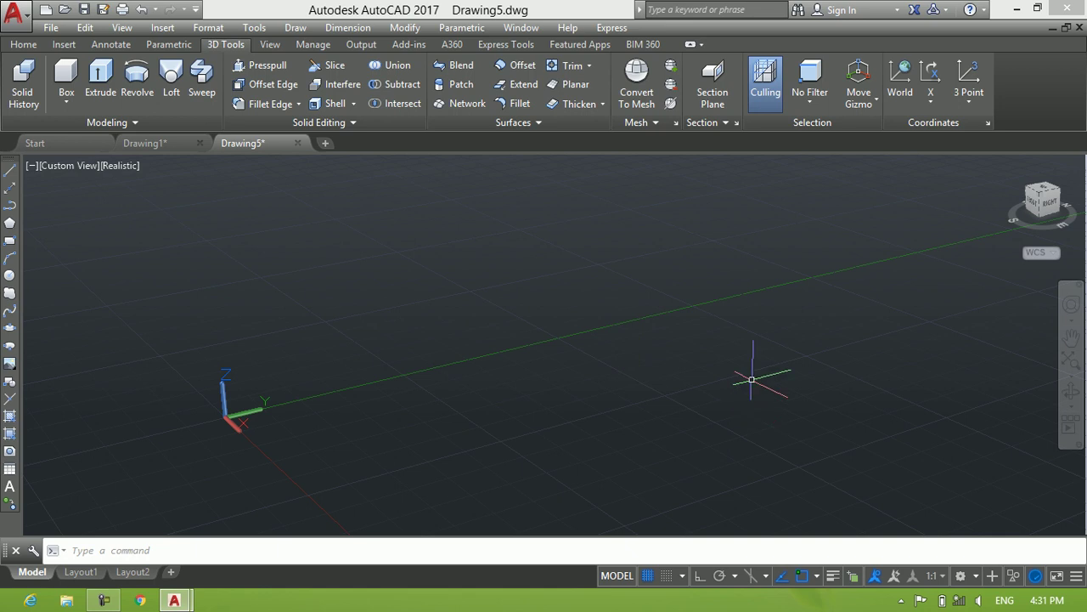
# Draw a long rectangular box solid by picking two base corners and a height
pyautogui.click(66, 74)
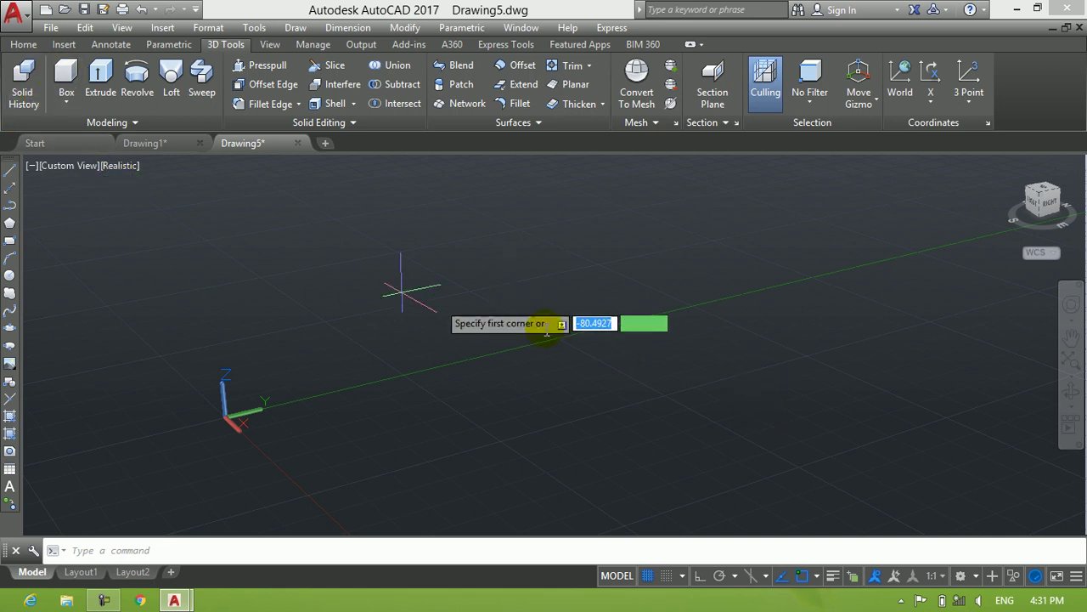
pyautogui.click(672, 313)
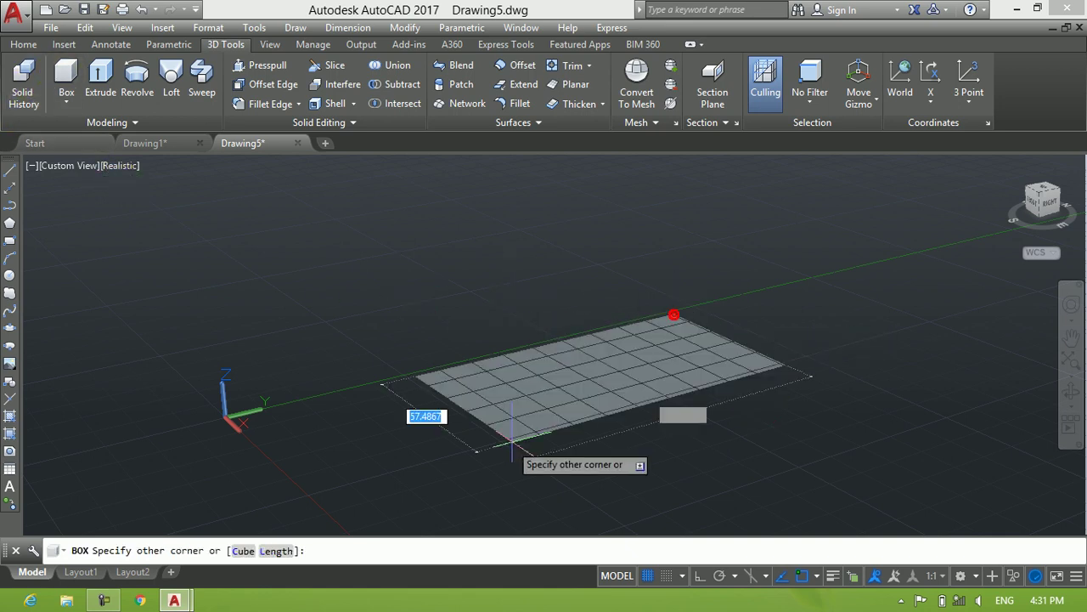
pyautogui.click(391, 452)
pyautogui.click(356, 296)
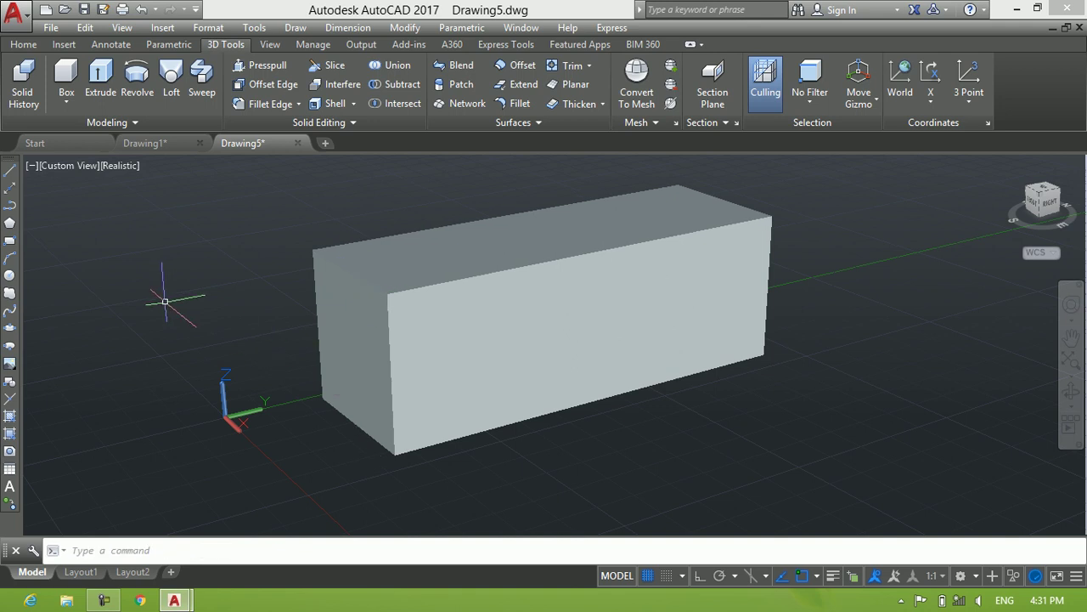
# Draw upright cylinders on the box's front-left and back-right corners
pyautogui.click(67, 101)
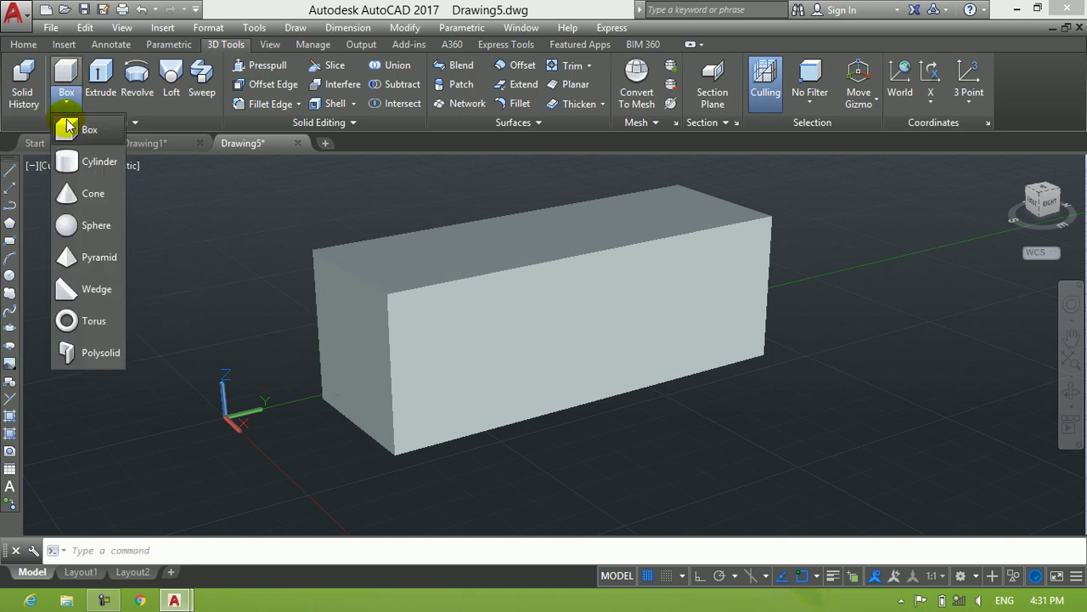
pyautogui.click(90, 162)
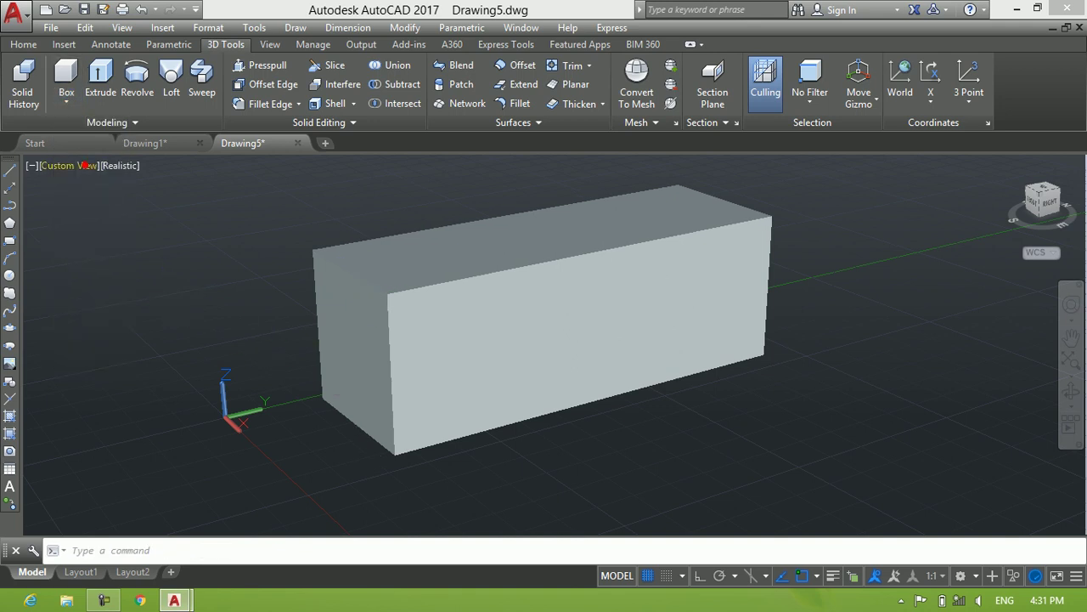
pyautogui.click(391, 451)
pyautogui.click(352, 461)
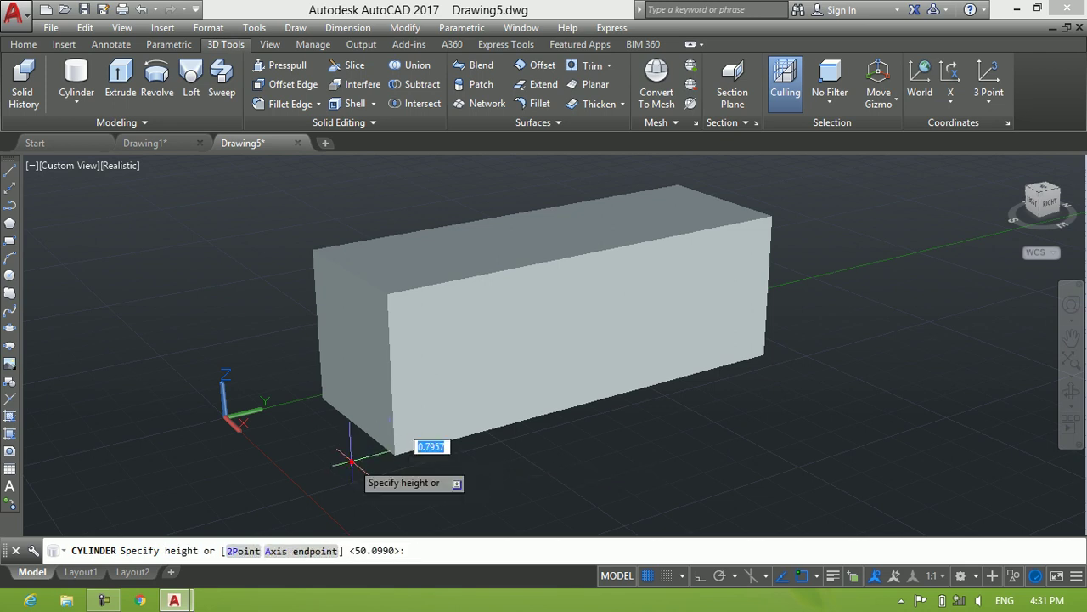
pyautogui.click(338, 295)
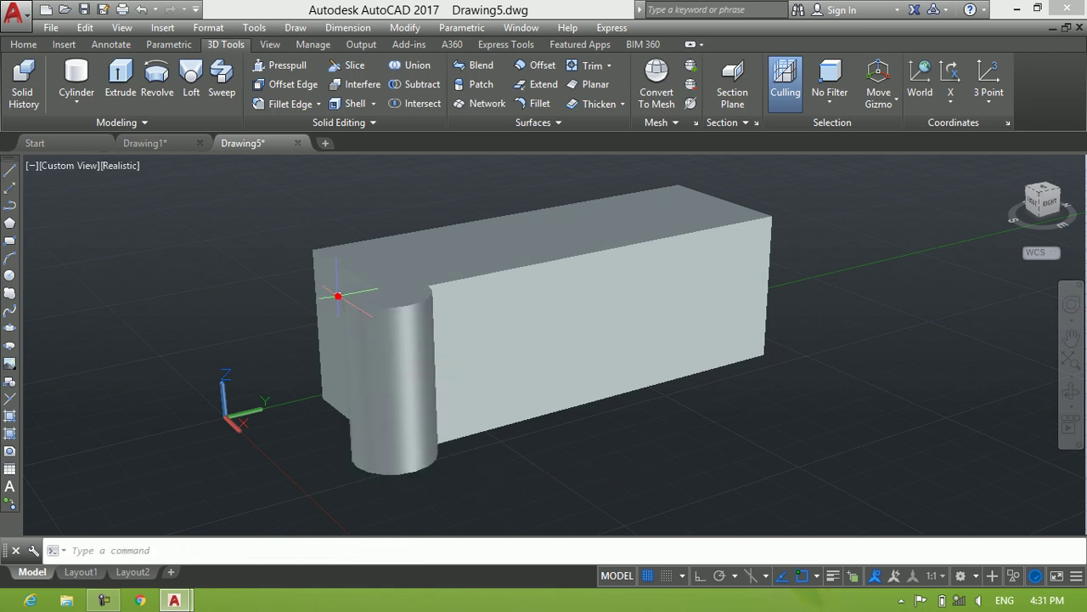
pyautogui.click(76, 78)
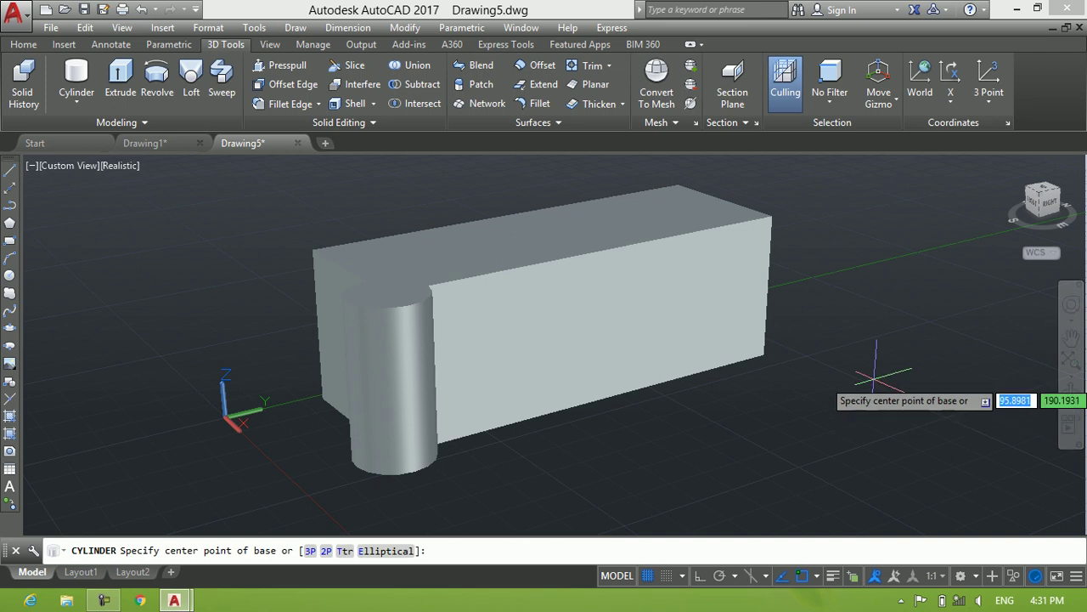
pyautogui.click(771, 357)
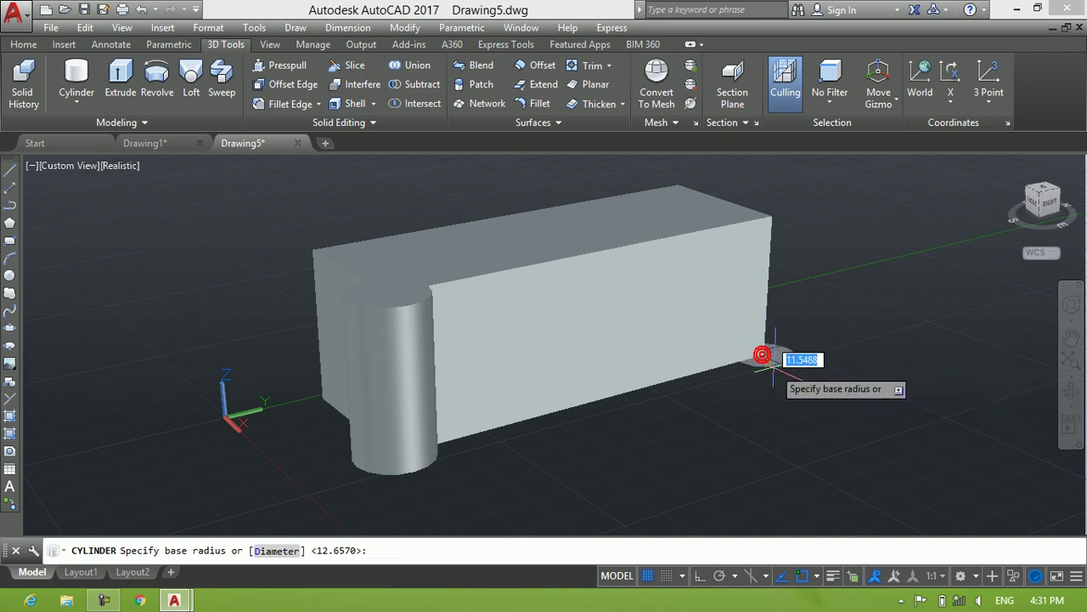
pyautogui.click(806, 357)
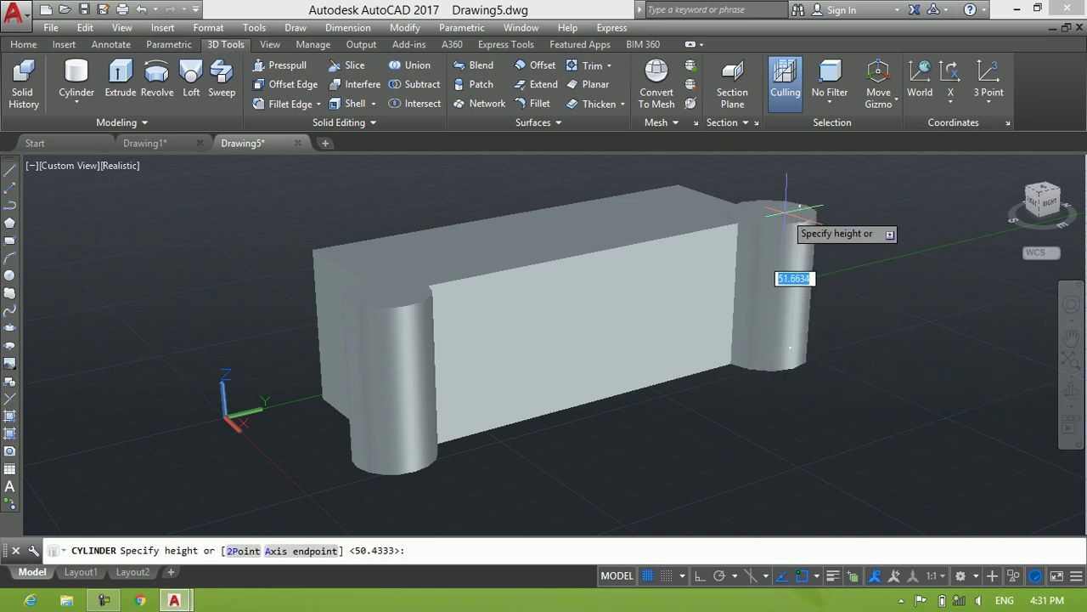
pyautogui.click(792, 210)
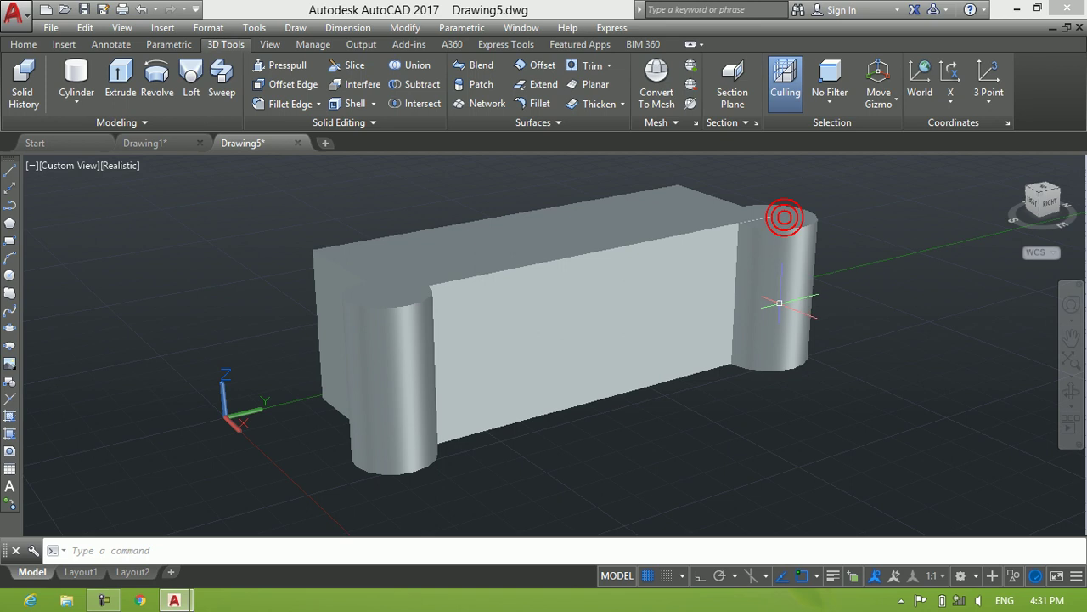
pyautogui.click(70, 102)
# Place a sphere dome centred on the box's top face
pyautogui.click(76, 219)
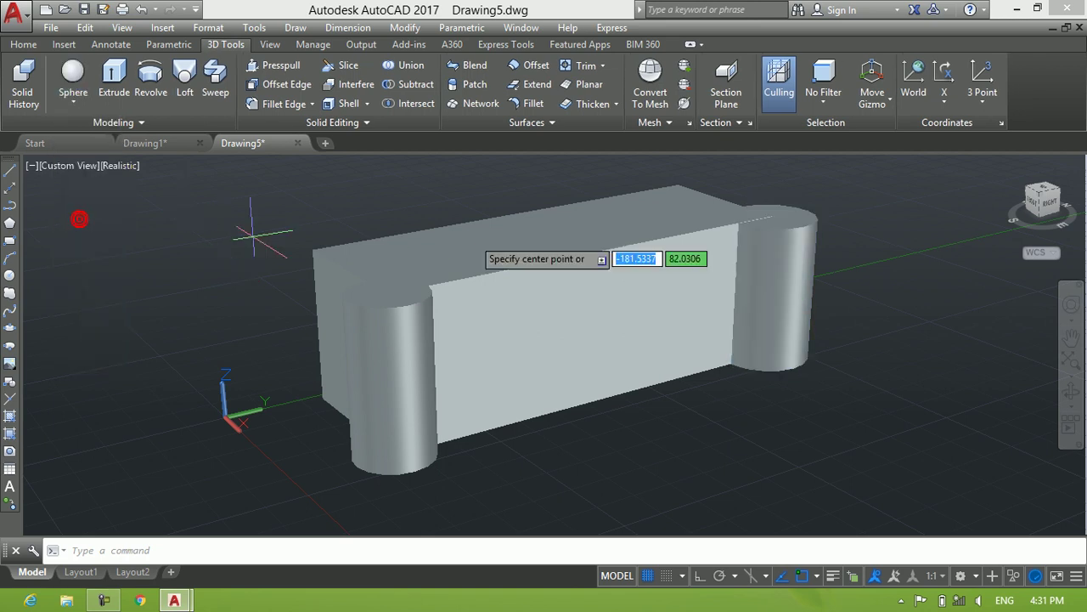
pyautogui.click(548, 224)
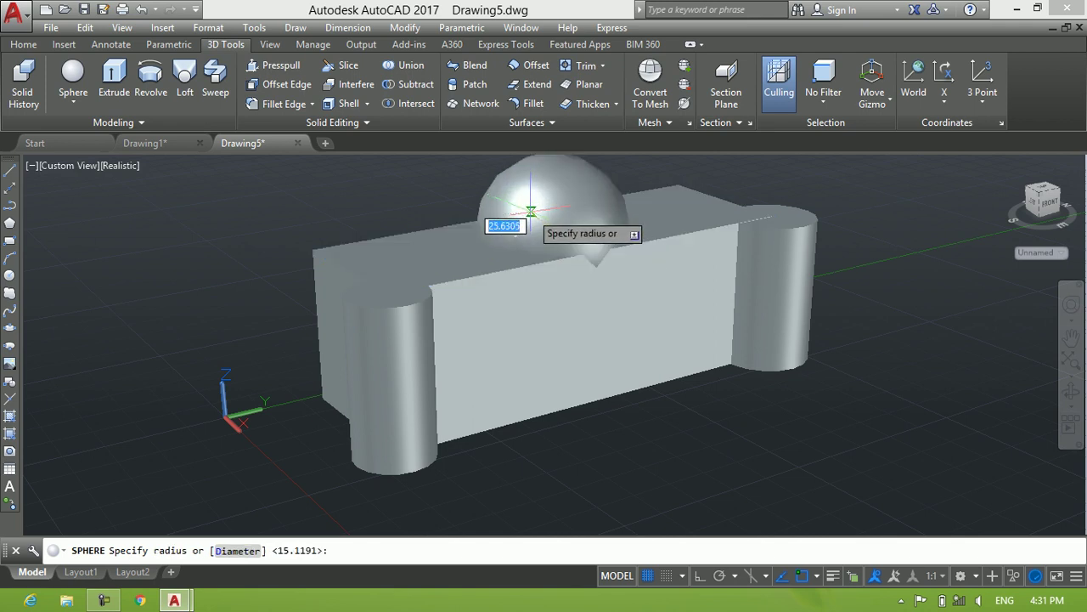
pyautogui.click(531, 210)
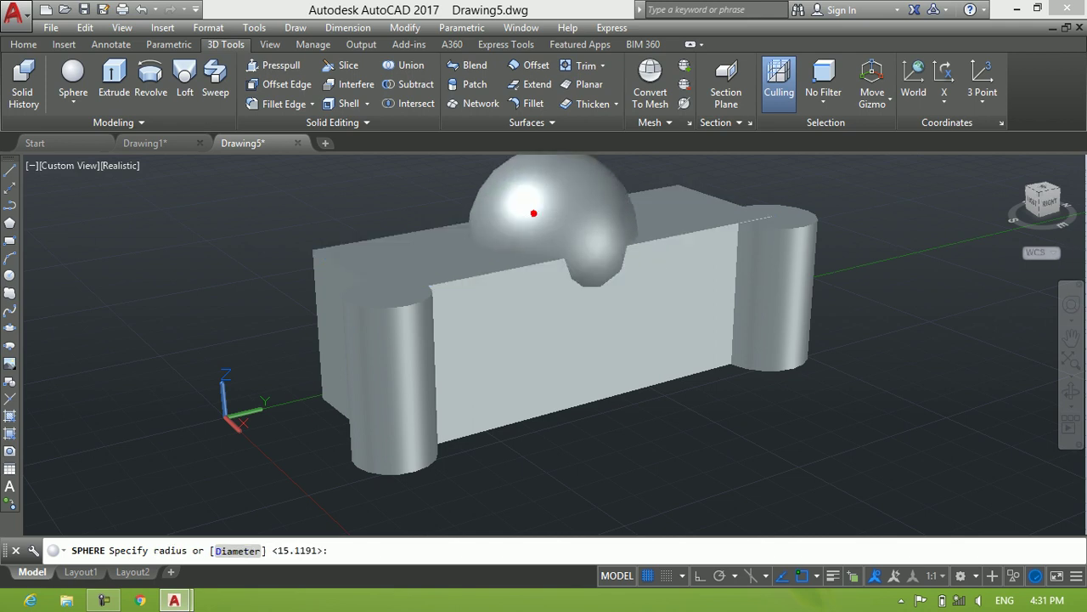
# Cap the left cylinder with a cone and start a second cone on the right cylinder
pyautogui.click(73, 99)
pyautogui.click(88, 196)
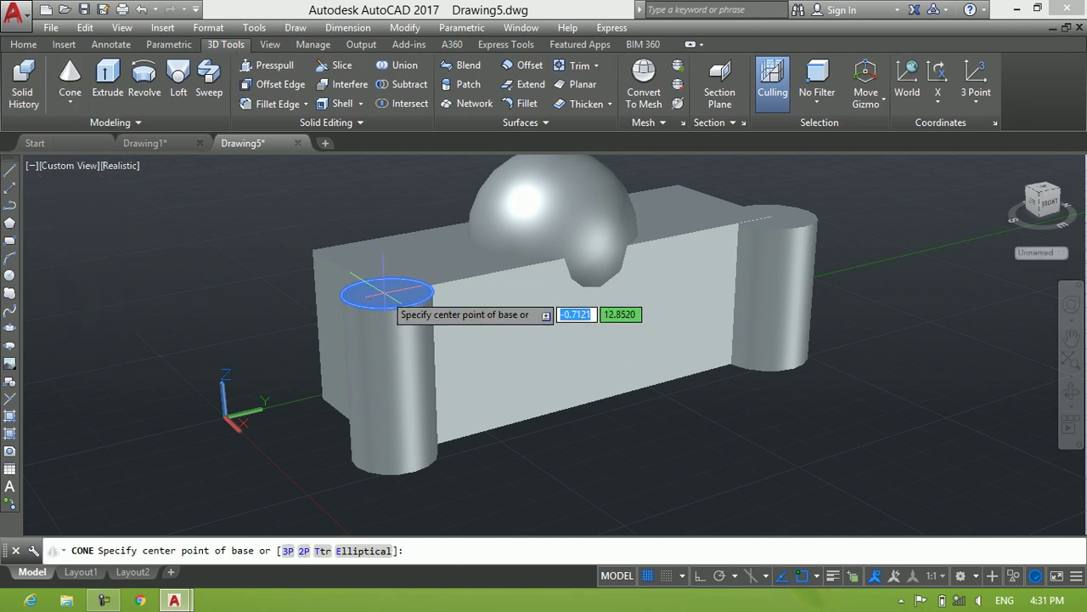
pyautogui.click(385, 291)
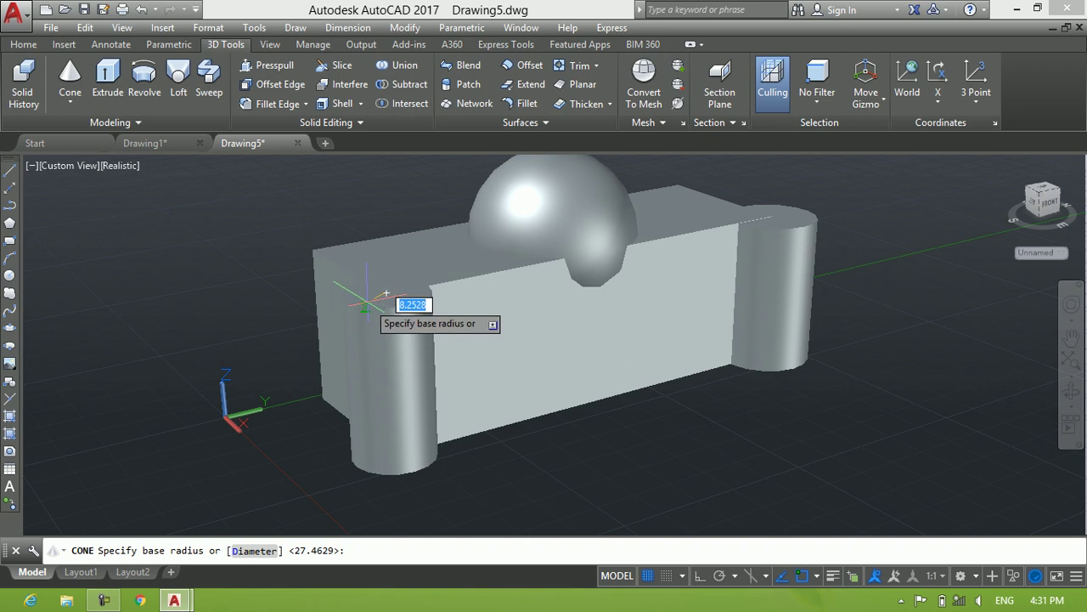
pyautogui.click(374, 296)
pyautogui.click(337, 207)
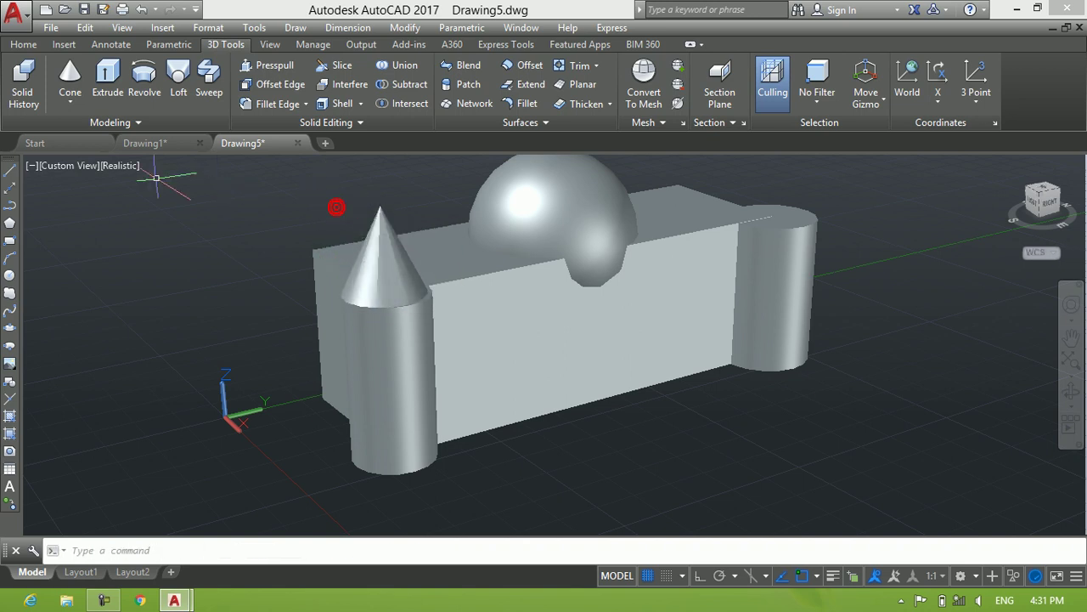
pyautogui.click(70, 77)
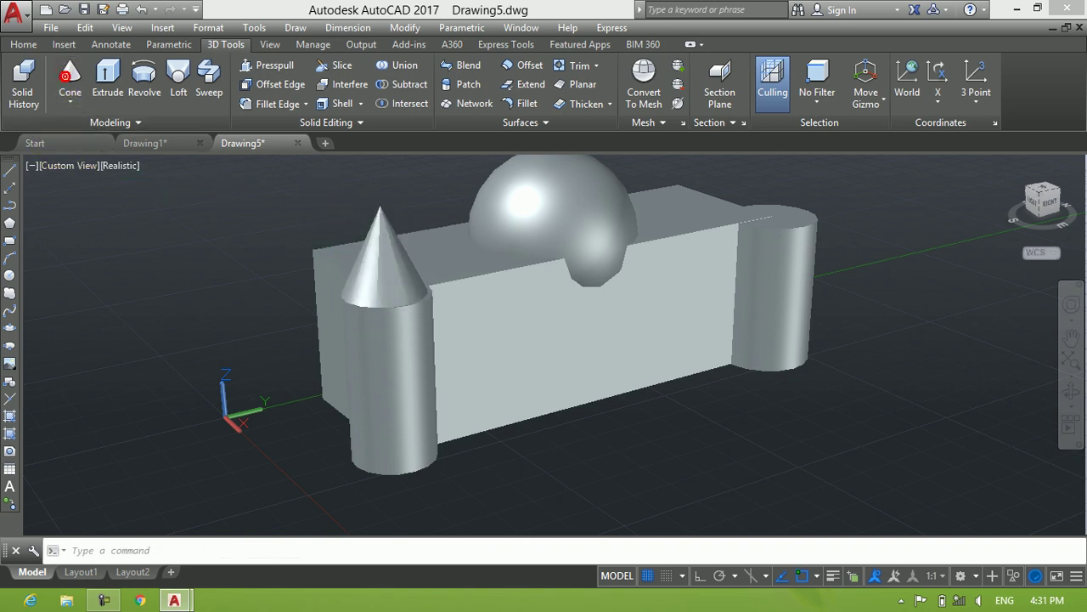
pyautogui.click(774, 212)
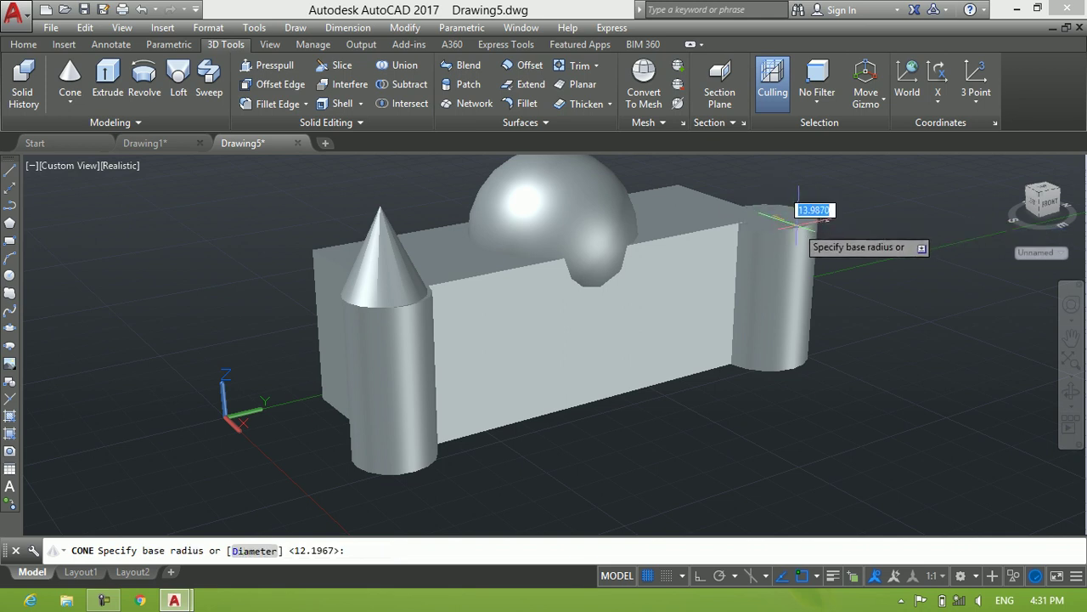
pyautogui.click(798, 226)
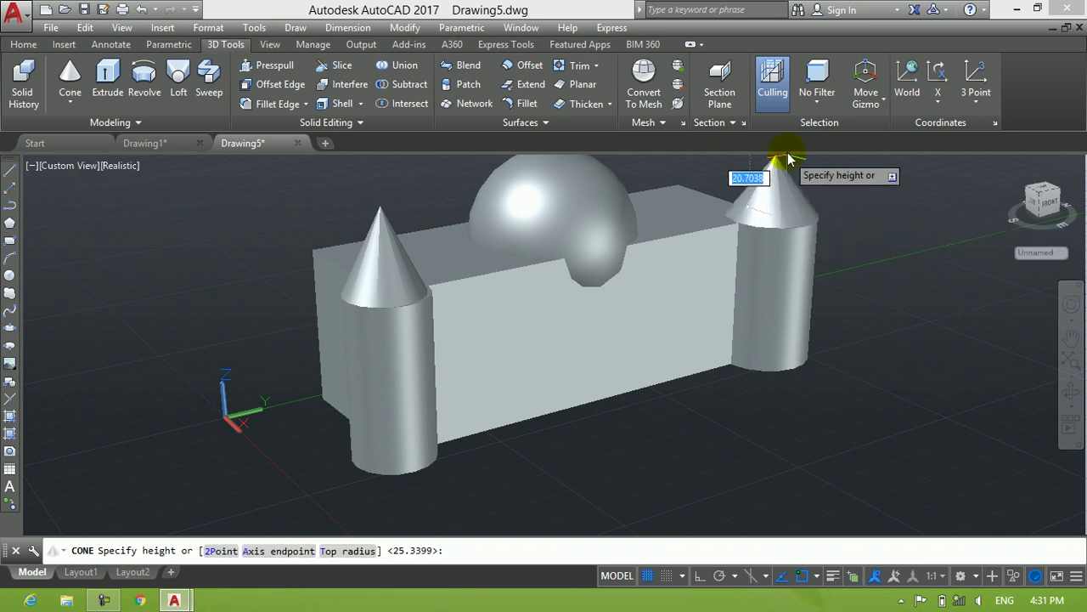
pyautogui.keyDown('shift'); pyautogui.moveTo(811, 183); pyautogui.dragTo(801, 204, button='middle'); pyautogui.keyUp('shift')
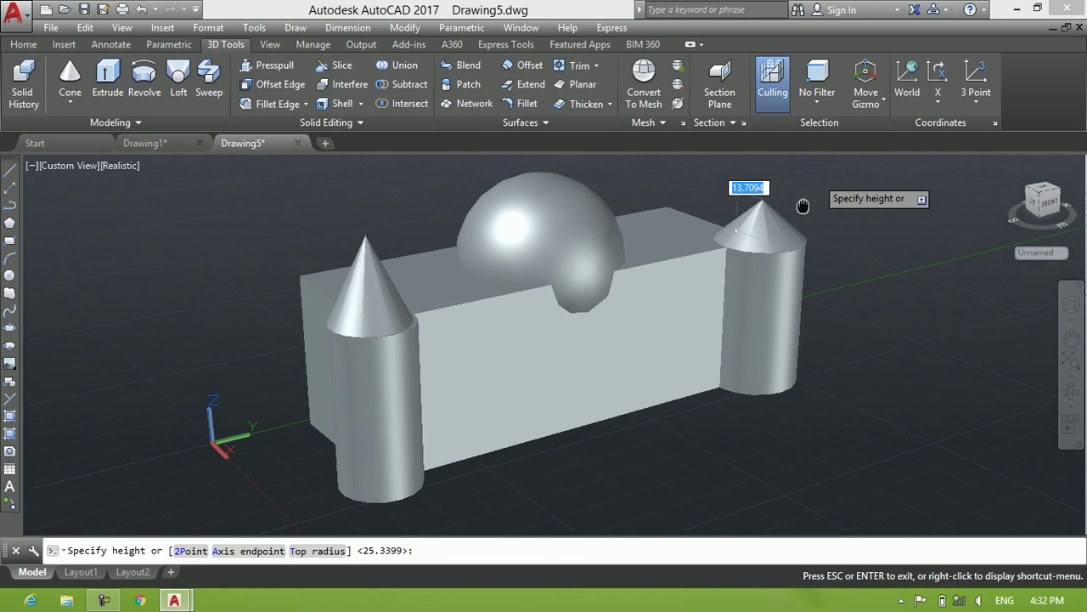
# Finish the right cone's height, orbit the model to a new angle, and enter MATERIAL
pyautogui.click(795, 159)
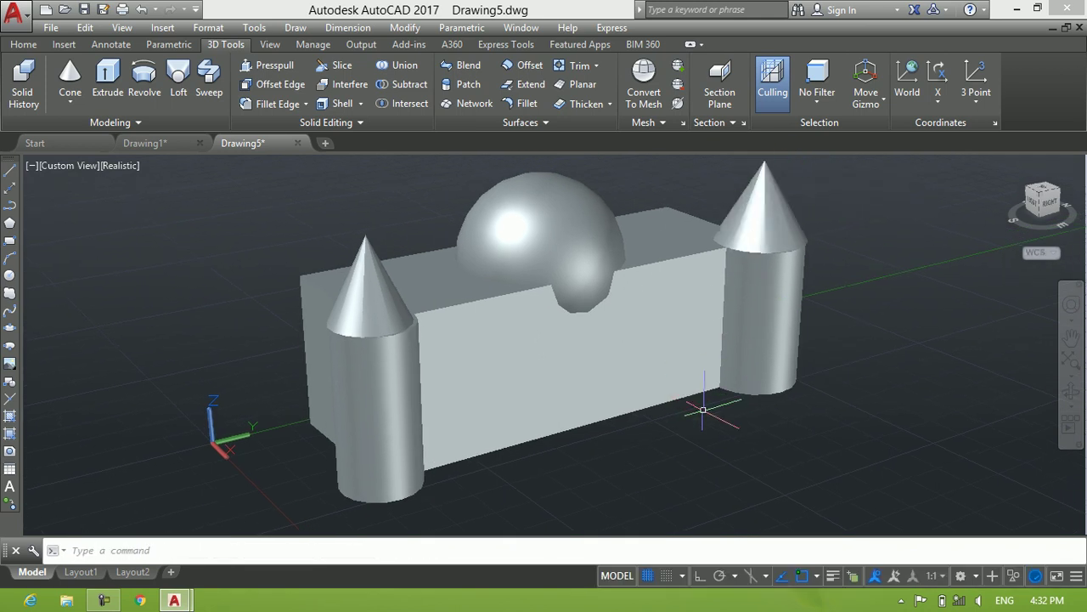
pyautogui.click(1071, 392)
pyautogui.moveTo(782, 364); pyautogui.dragTo(744, 358)
pyautogui.moveTo(699, 434); pyautogui.dragTo(687, 430)
pyautogui.rightClick(686, 431)
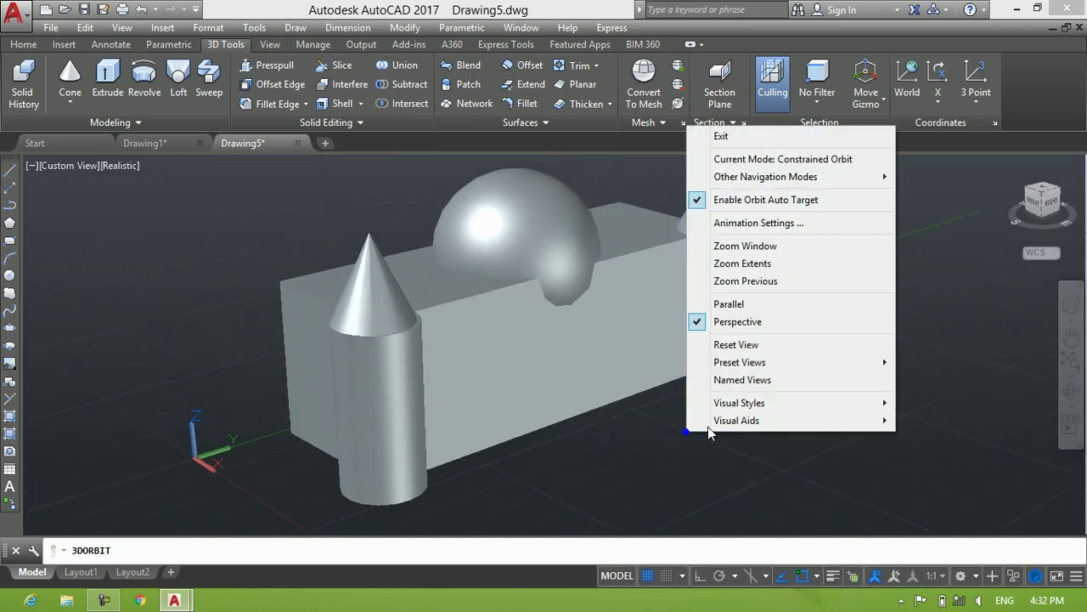
pyautogui.click(744, 138)
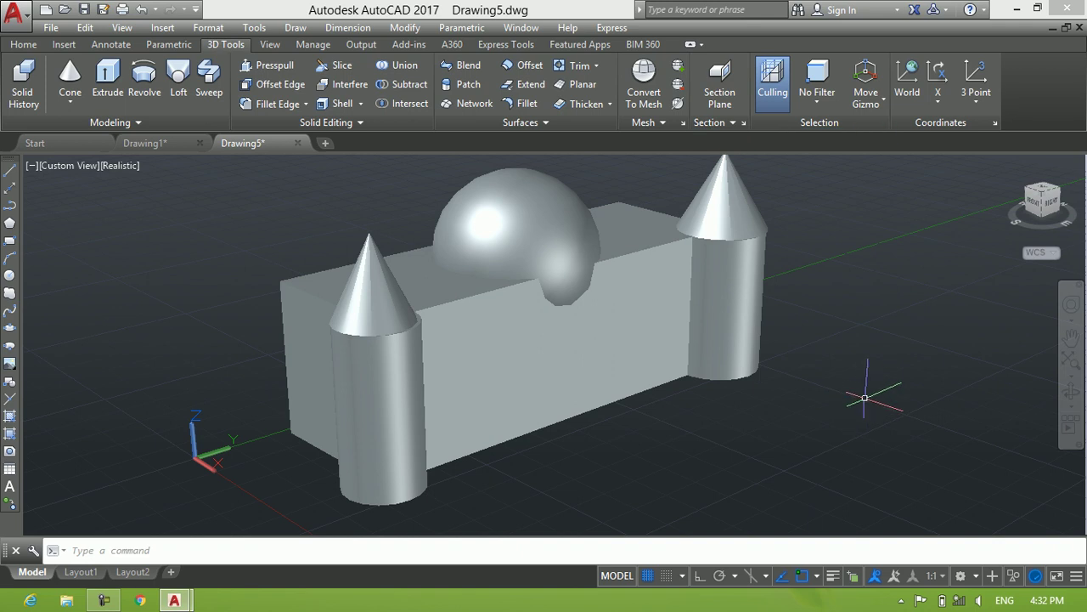
pyautogui.write('material')
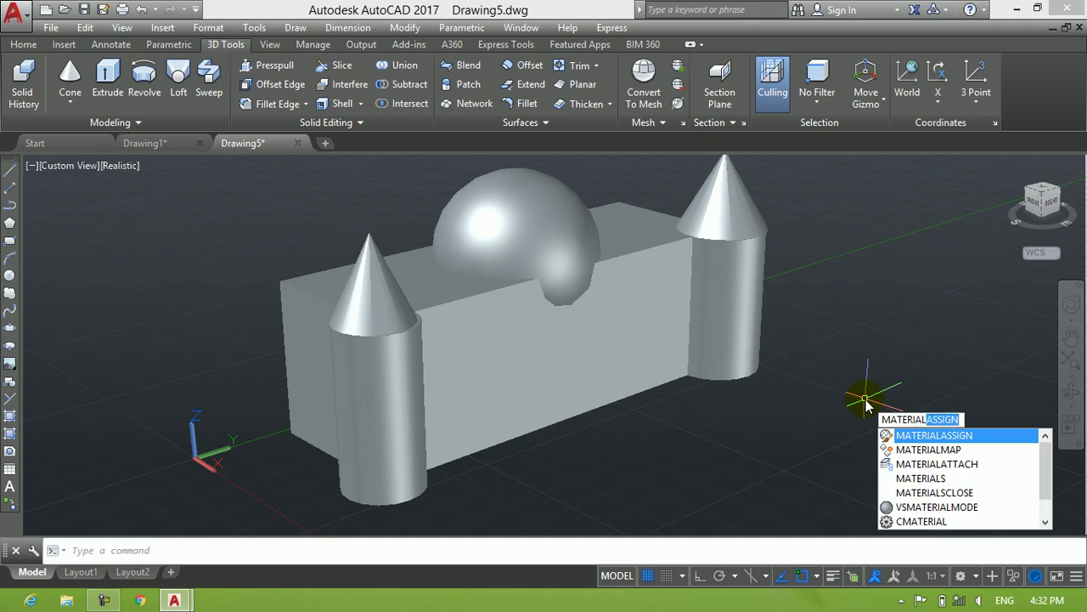
# Open the Materials Browser, pan the model left and reposition the palette
pyautogui.click(921, 478)
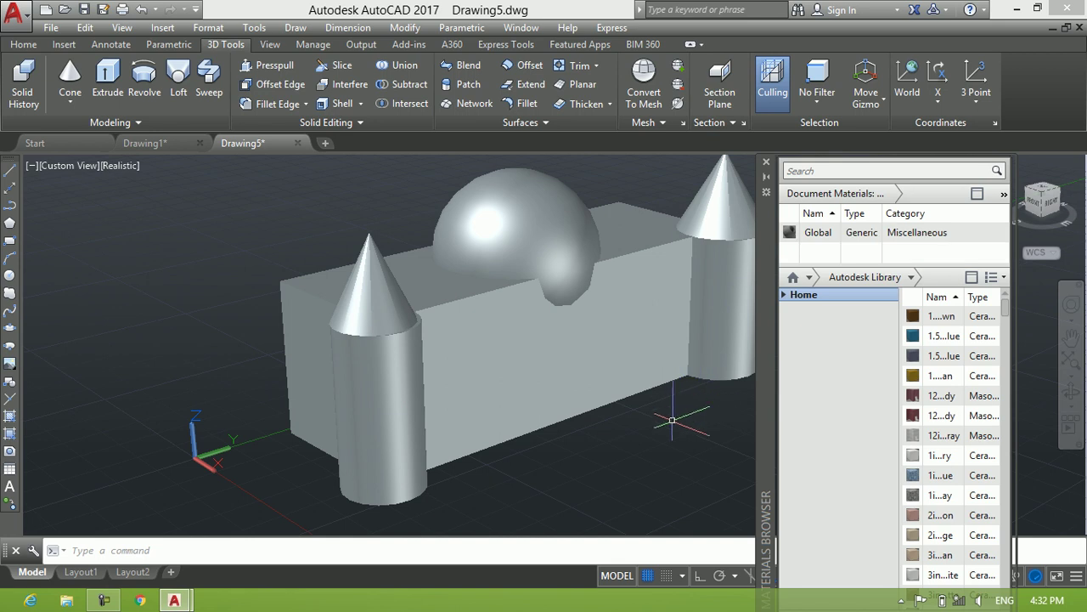
pyautogui.moveTo(674, 413); pyautogui.dragTo(569, 410, button='middle')
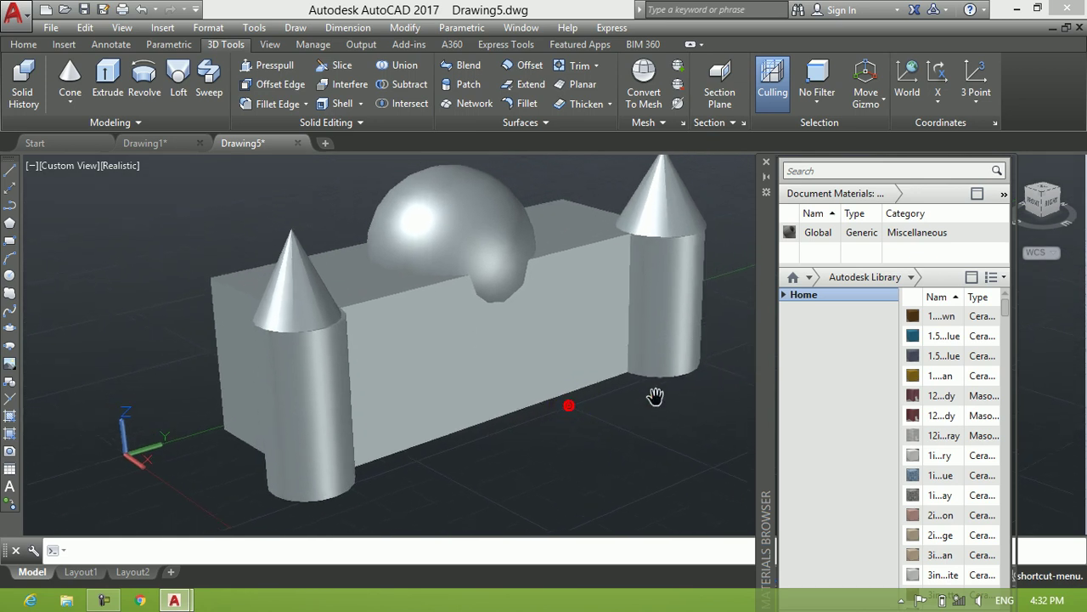
pyautogui.rightClick(743, 268)
pyautogui.click(761, 275)
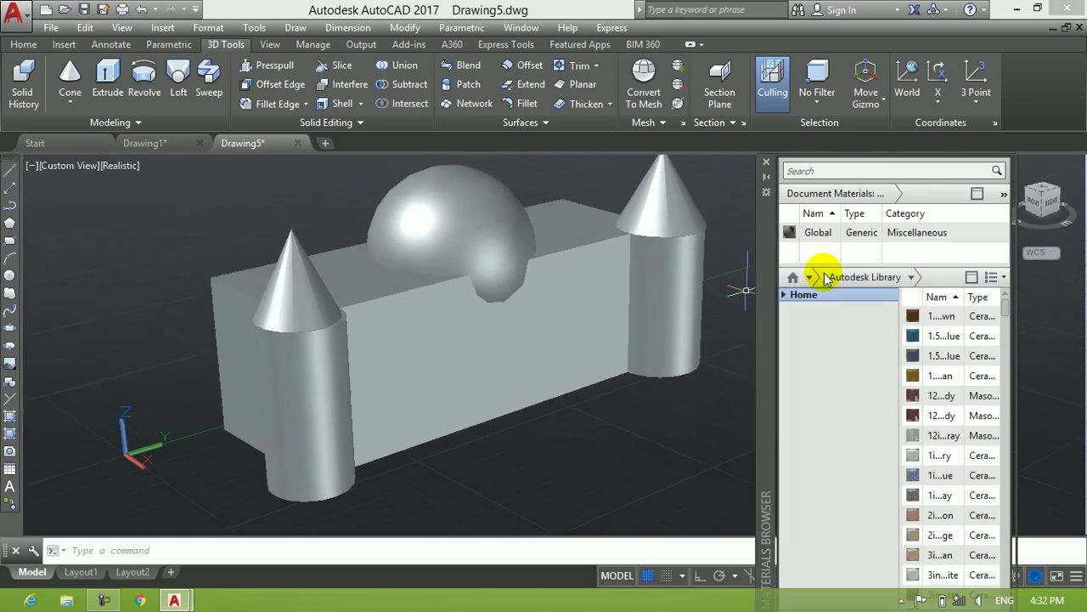
pyautogui.moveTo(771, 238); pyautogui.dragTo(781, 231)
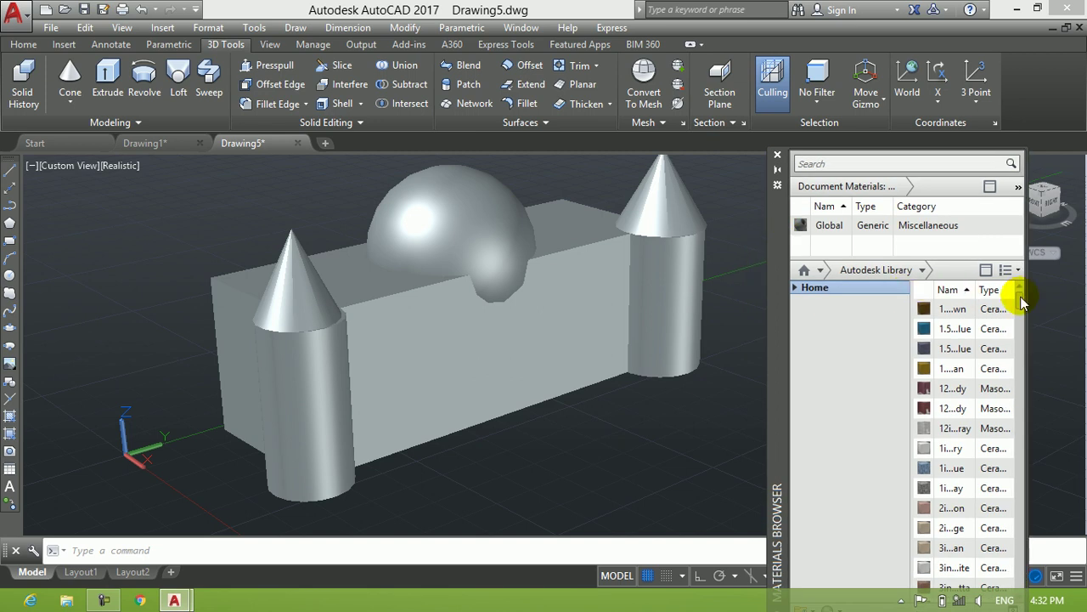
pyautogui.scroll(-10, 1022, 298)
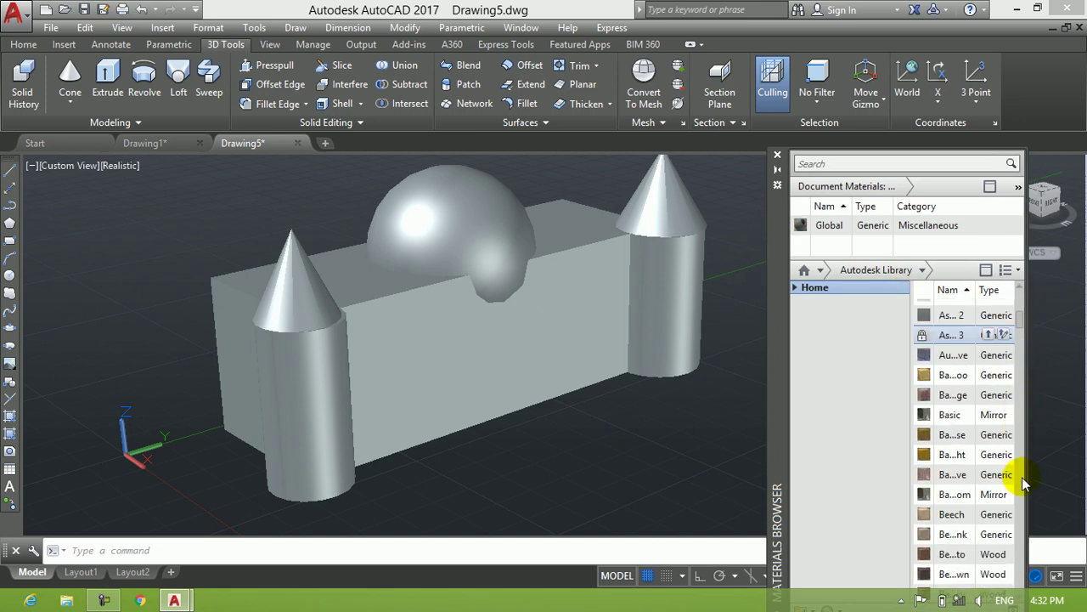
pyautogui.scroll(-10, 963, 376)
pyautogui.scroll(-10, 959, 360)
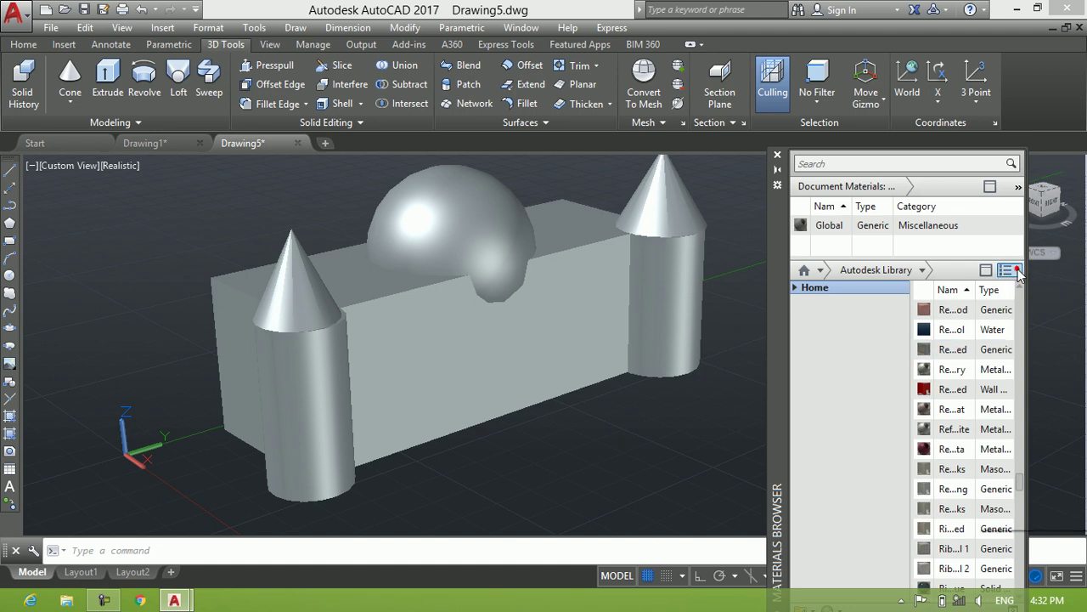
# Try Favorites, return to Autodesk Library, and show its materials in Thumbnail View
pyautogui.click(1017, 270)
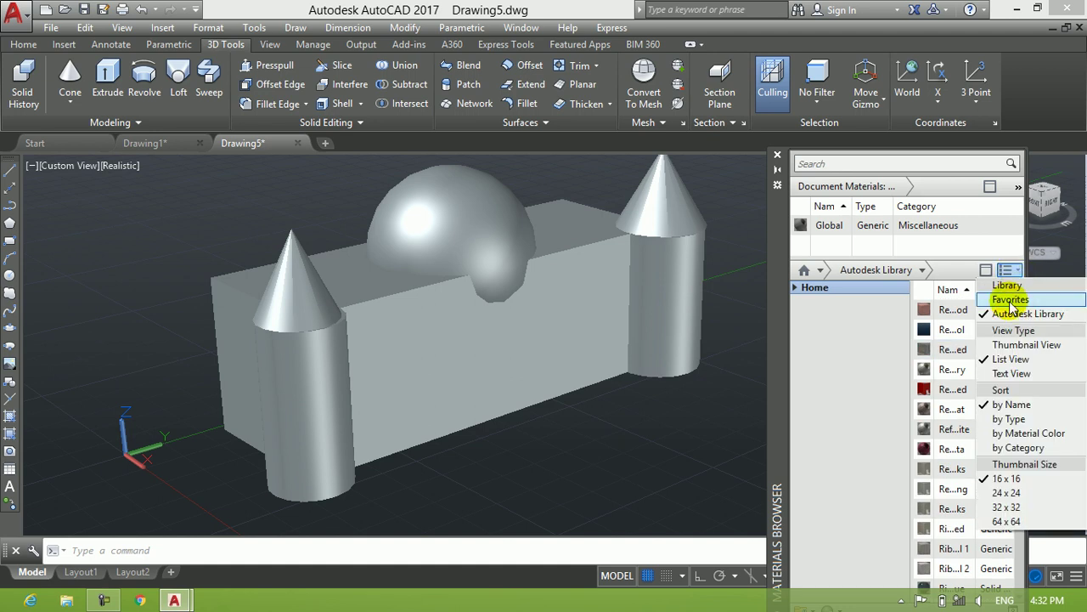
pyautogui.click(1010, 300)
pyautogui.click(1017, 270)
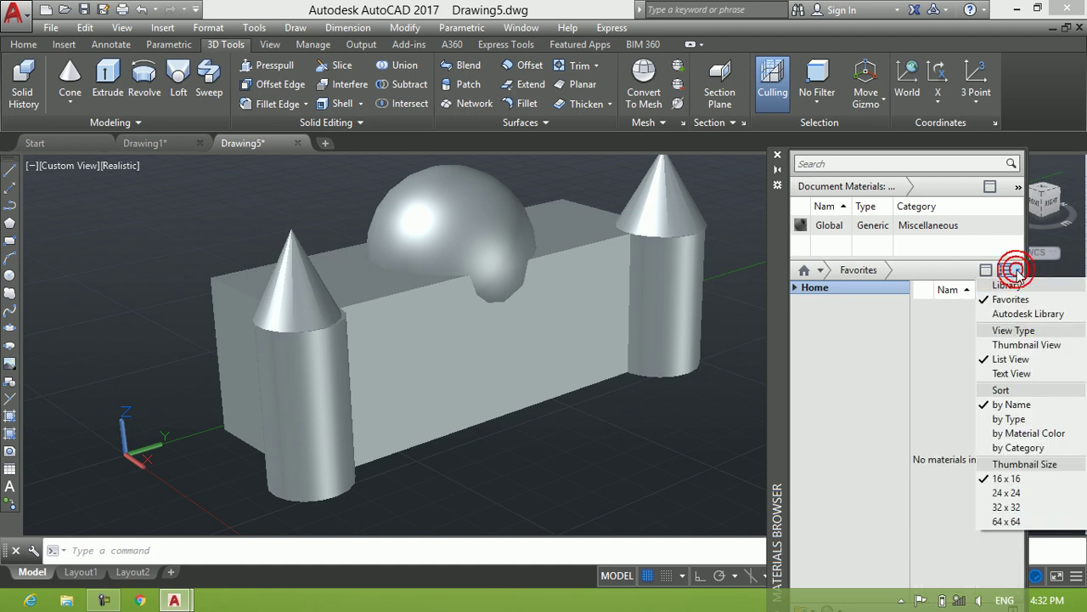
pyautogui.click(1011, 313)
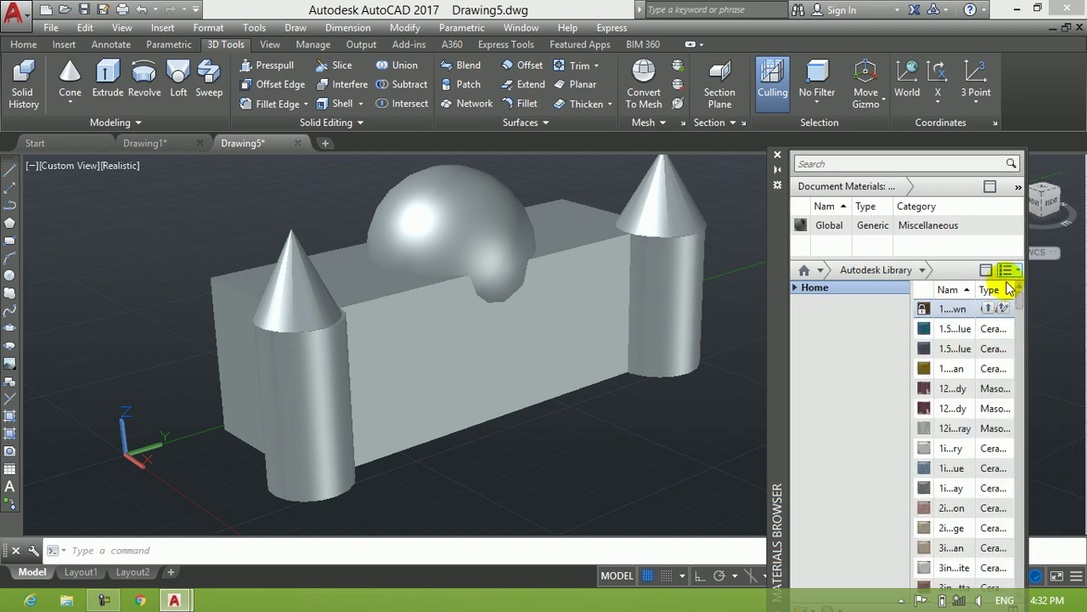
pyautogui.click(1017, 270)
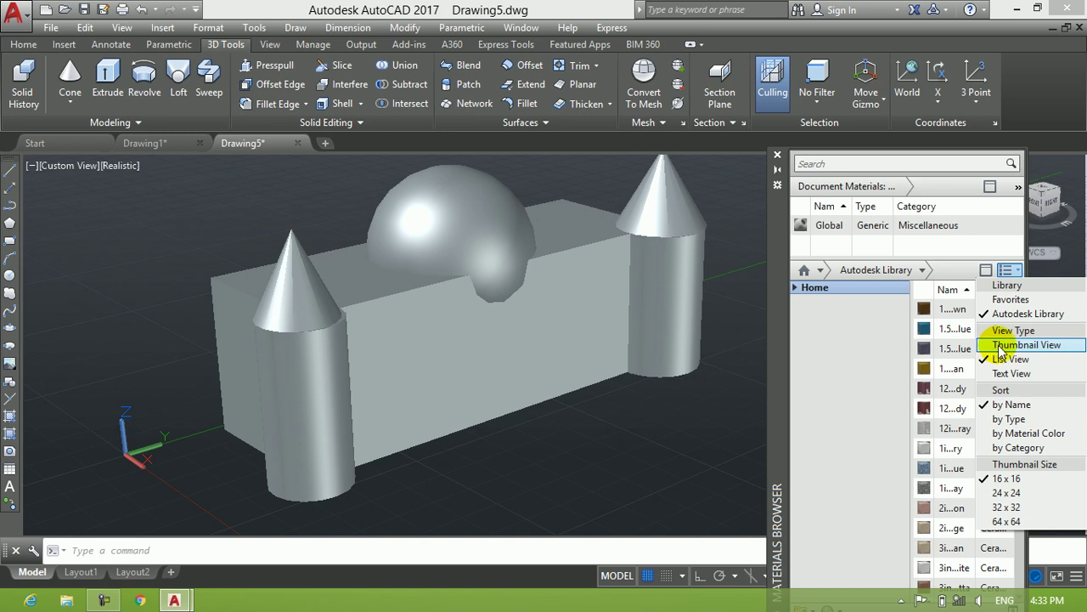
pyautogui.click(1027, 345)
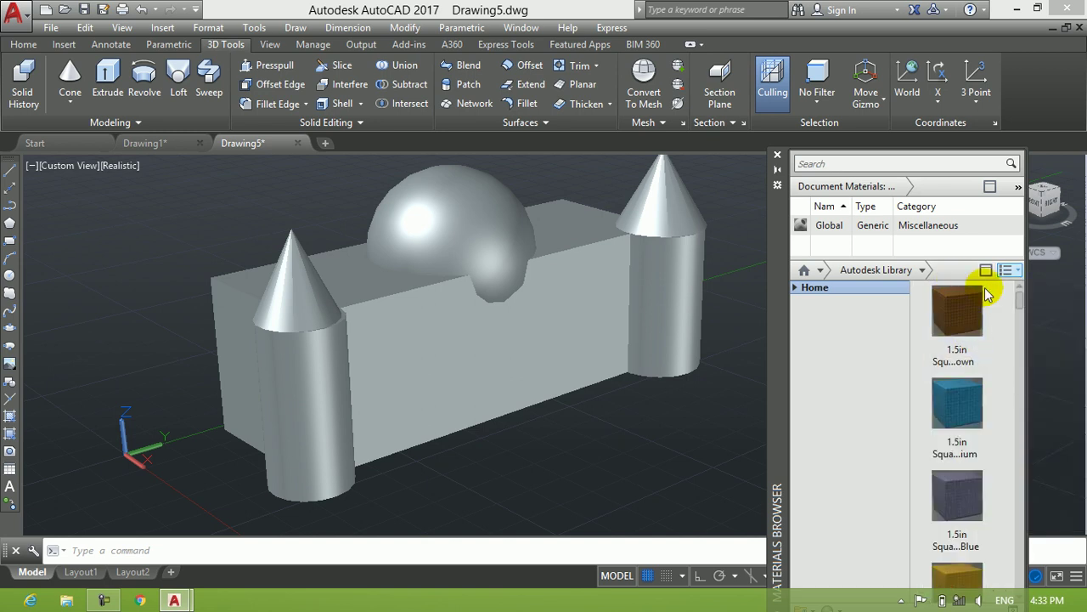
pyautogui.click(1015, 271)
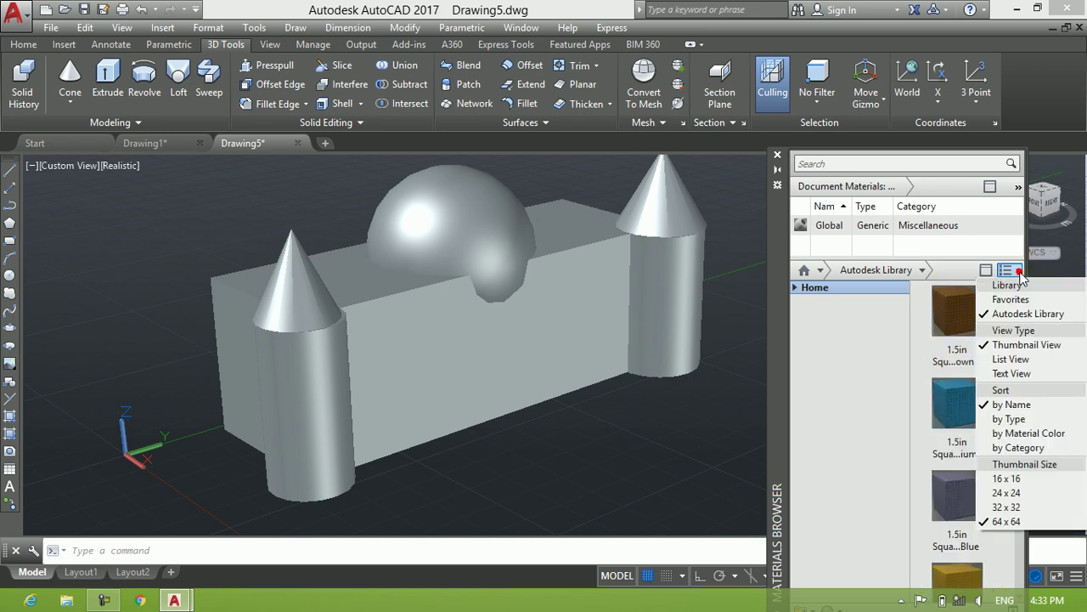
pyautogui.click(1003, 350)
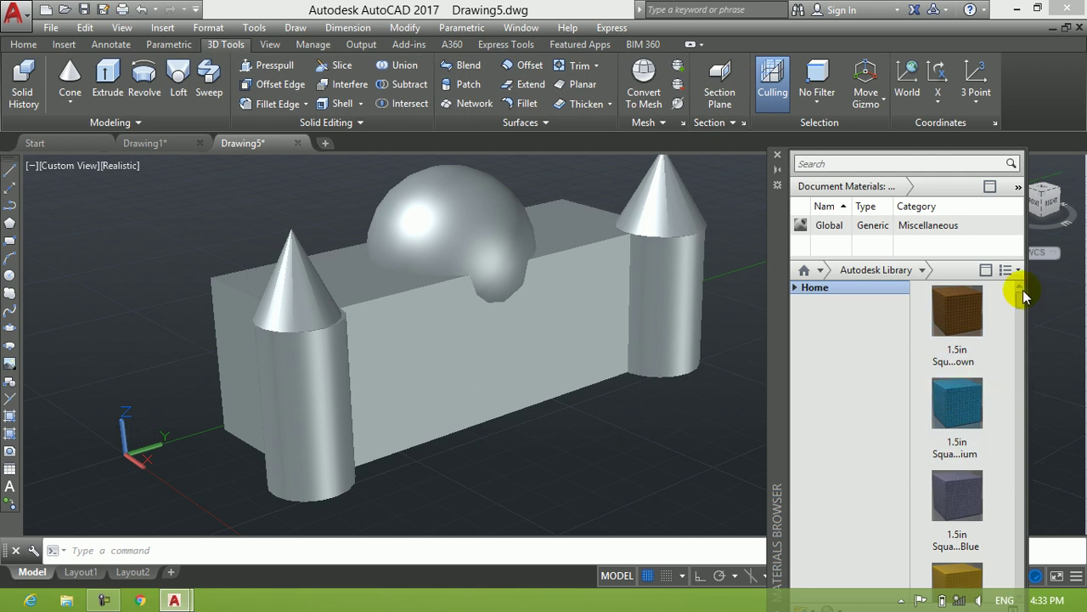
pyautogui.moveTo(1019, 297); pyautogui.dragTo(1018, 435)
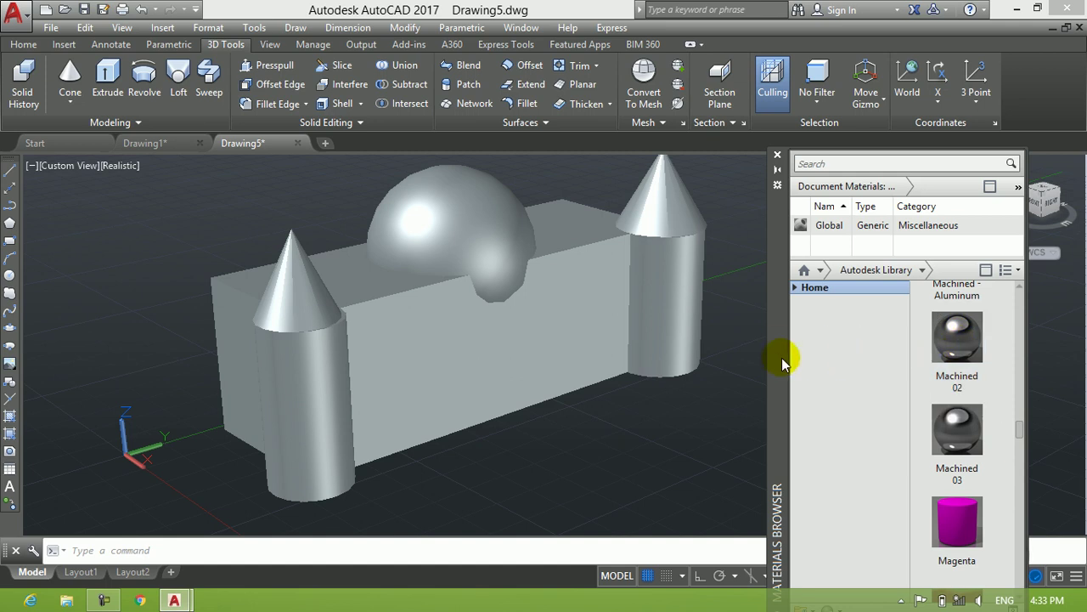
pyautogui.moveTo(1017, 429); pyautogui.dragTo(1024, 492)
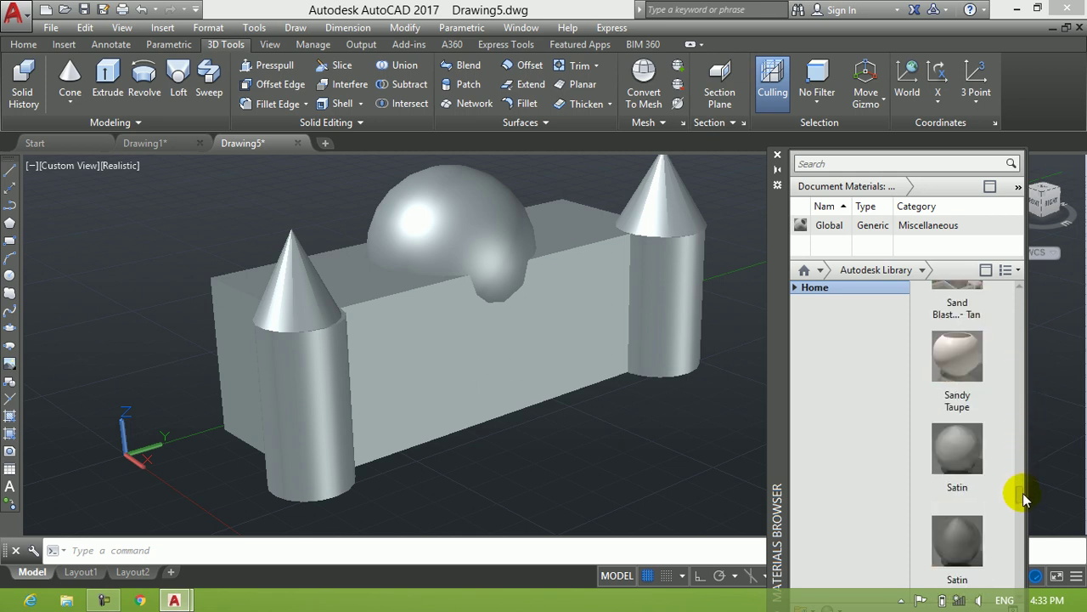
pyautogui.click(831, 161)
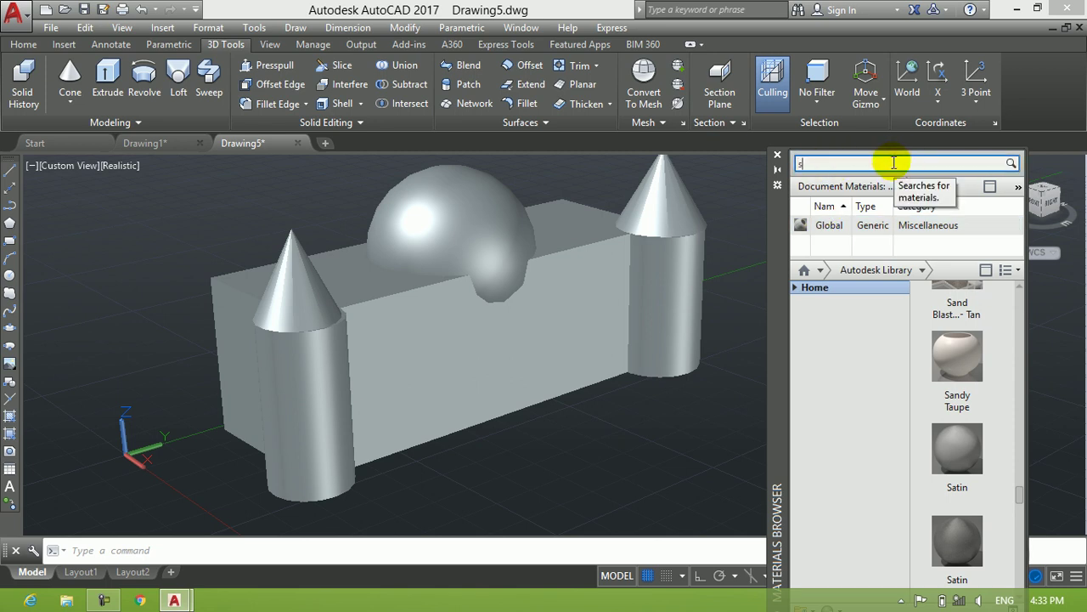
pyautogui.write('stoon')
pyautogui.press('Return')
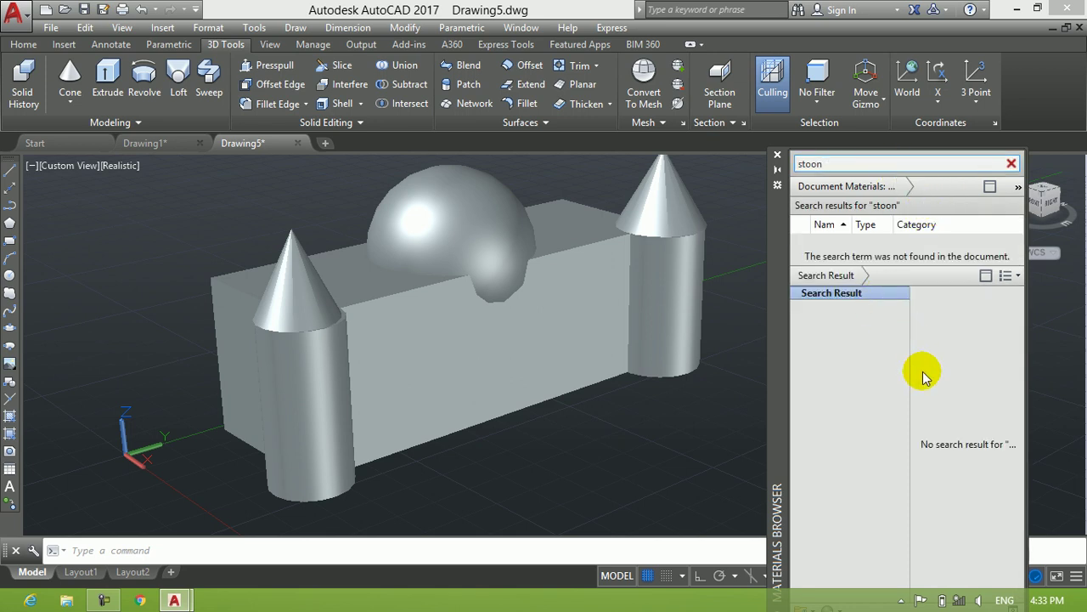
pyautogui.click(854, 294)
pyautogui.click(1017, 277)
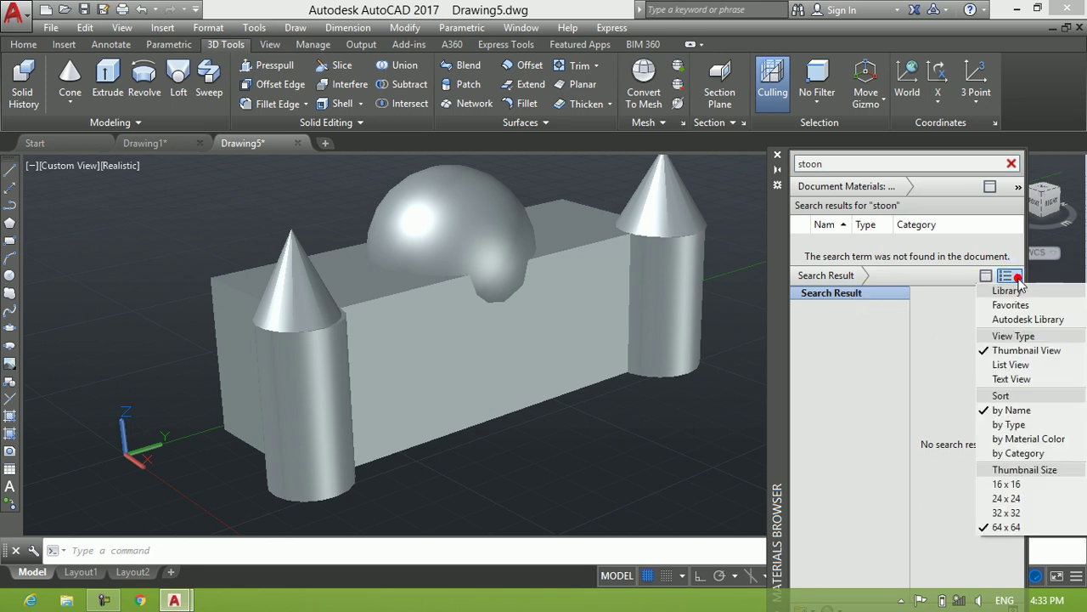
pyautogui.click(1012, 164)
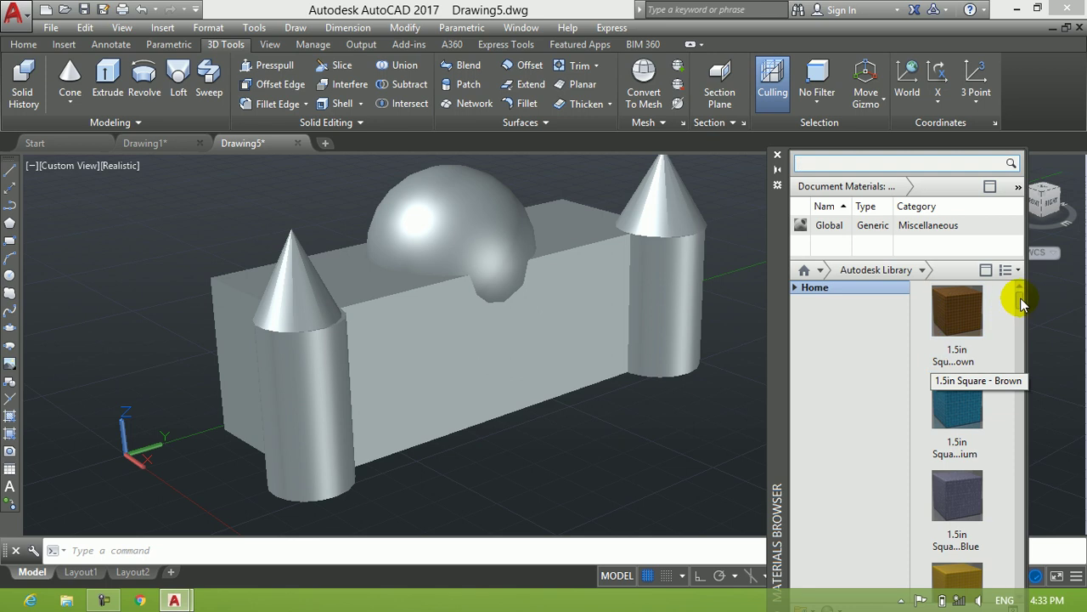
pyautogui.moveTo(1022, 304); pyautogui.dragTo(1020, 410)
pyautogui.scroll(-3, 1017, 406)
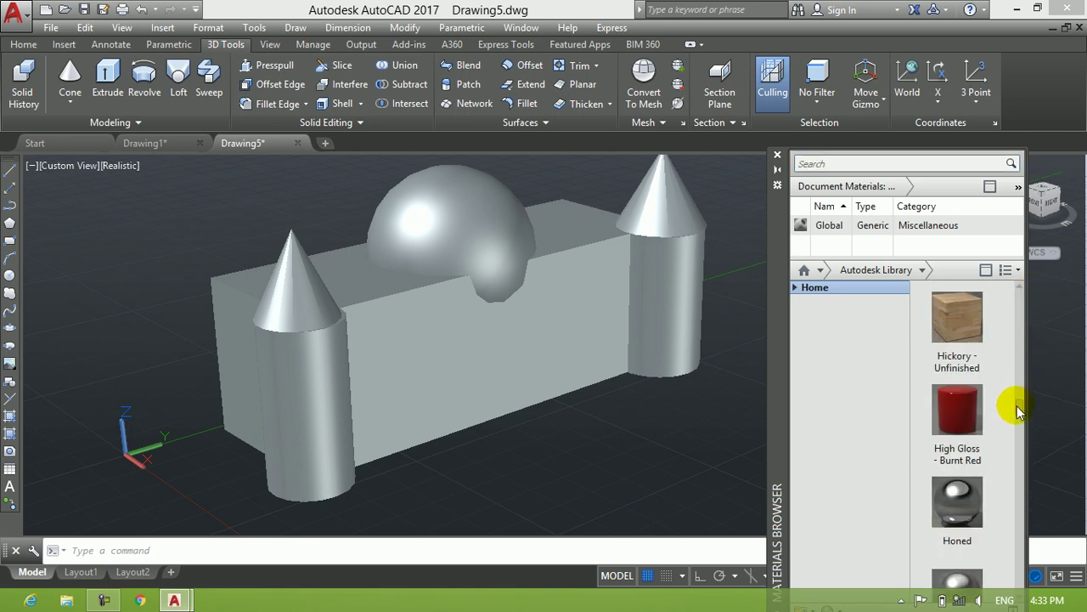
pyautogui.scroll(-3, 999, 382)
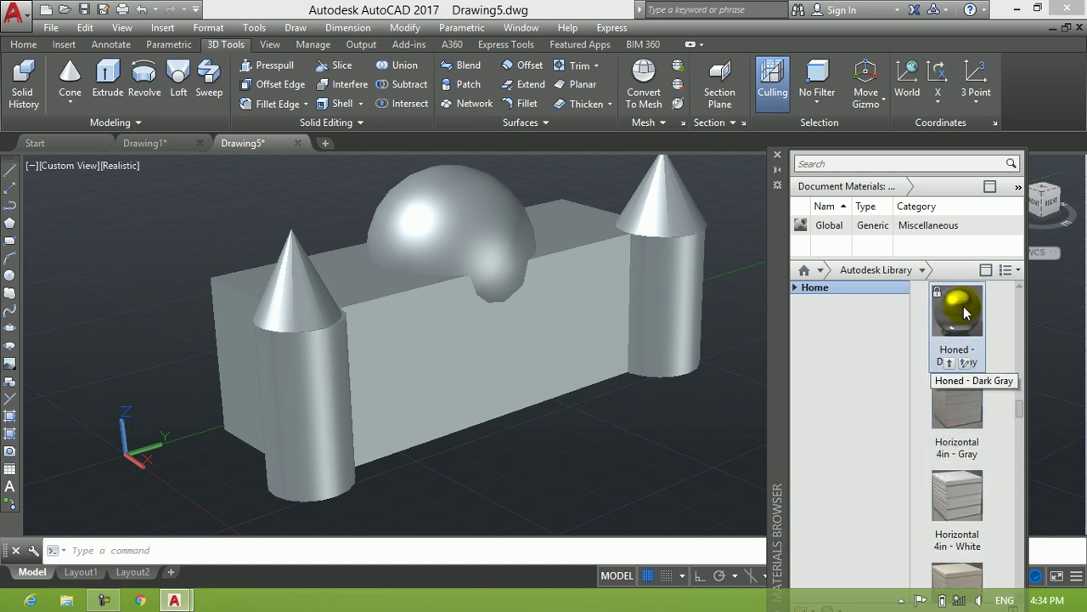
# Apply Honed - Dark Gray to the dome and Low Pile - Sandy to the cylinders
pyautogui.moveTo(963, 306); pyautogui.dragTo(514, 252)
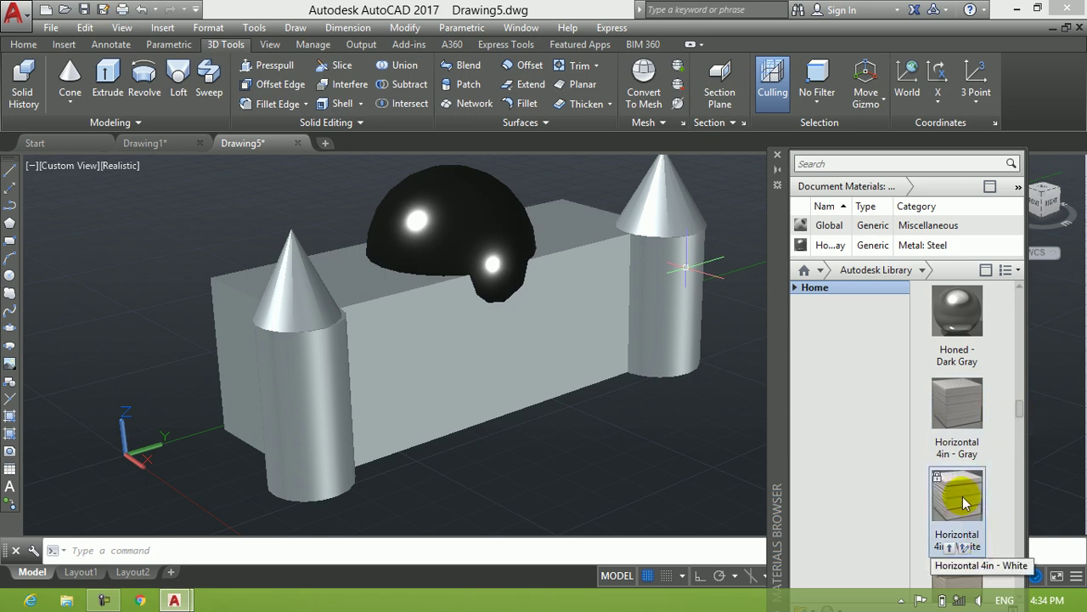
pyautogui.moveTo(1022, 413); pyautogui.dragTo(405, 440)
pyautogui.rightClick(1015, 424)
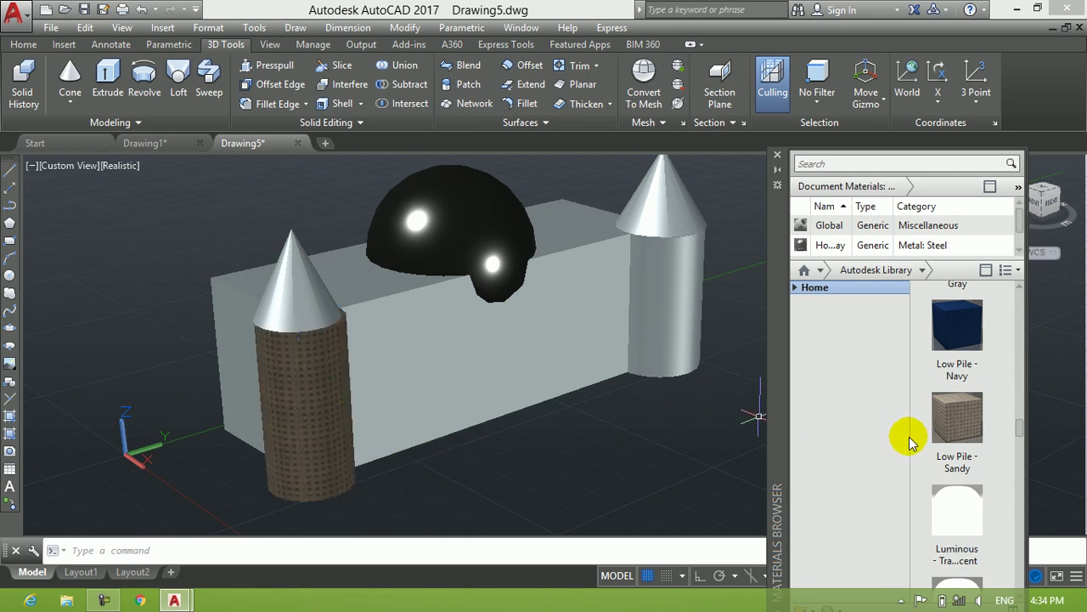
pyautogui.moveTo(951, 416); pyautogui.dragTo(690, 372)
# Apply the Luminous Translucent material to both cones
pyautogui.moveTo(958, 510); pyautogui.dragTo(666, 213)
pyautogui.moveTo(976, 522); pyautogui.dragTo(301, 286)
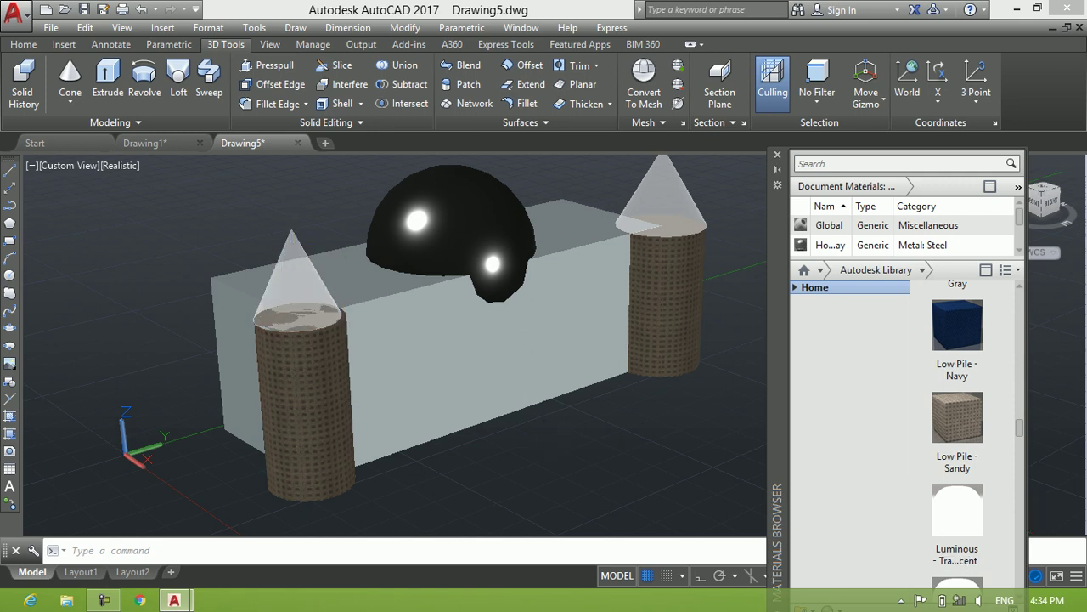
pyautogui.moveTo(1022, 432); pyautogui.dragTo(1022, 459)
# Search the library for brick, open the Stone results, and apply Rubble - River Rock to the box
pyautogui.click(862, 163)
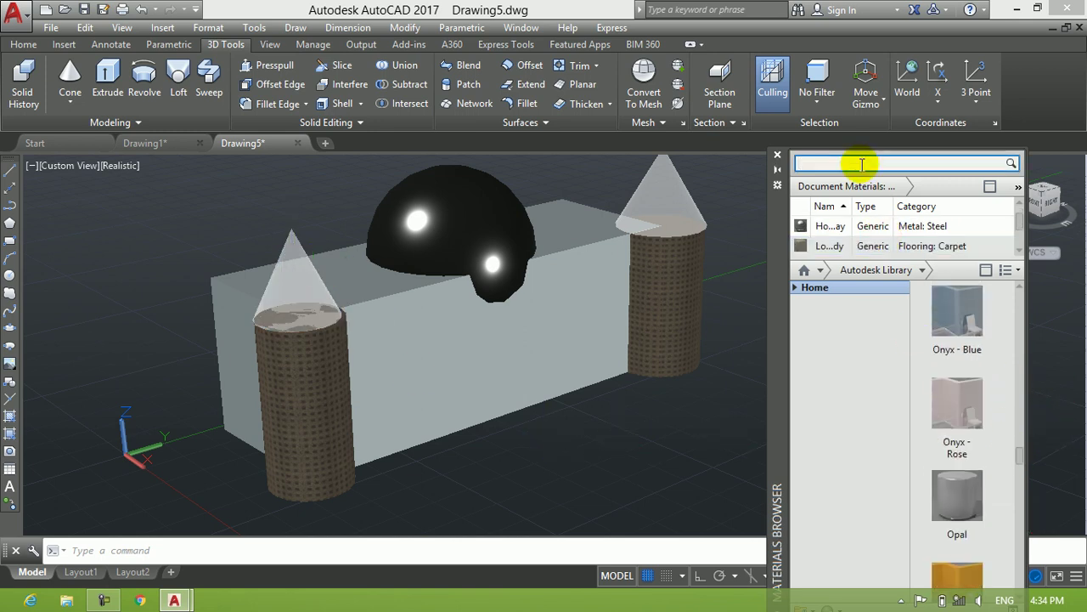
pyautogui.write('brick')
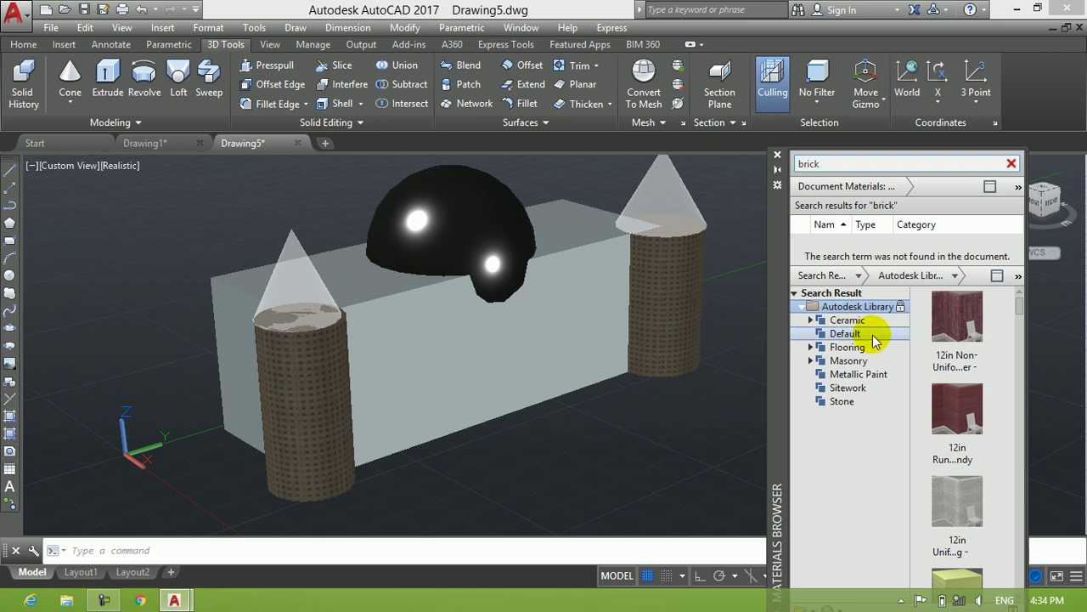
pyautogui.click(812, 320)
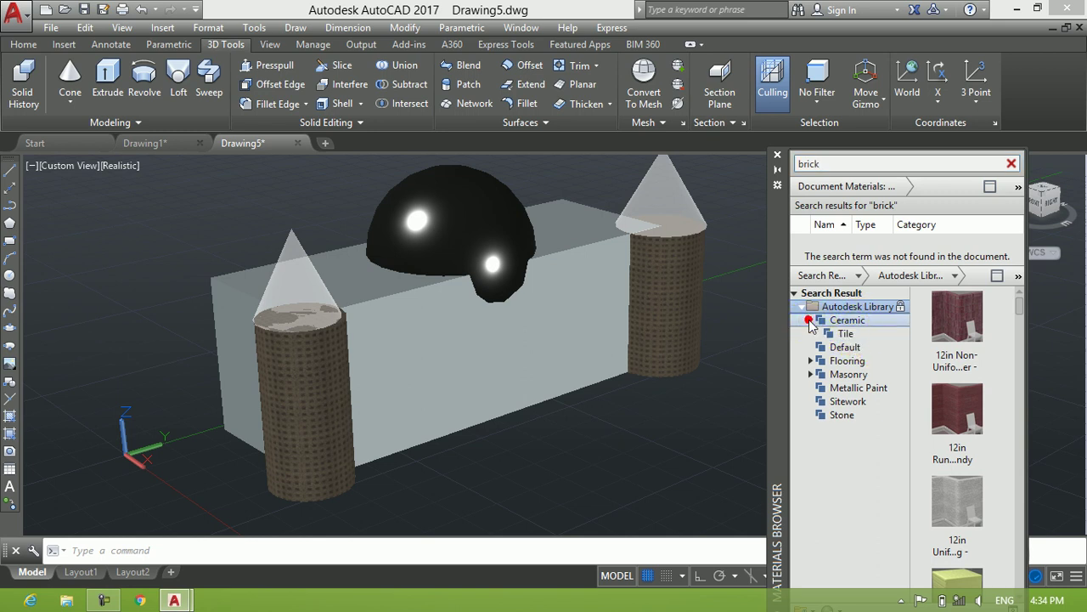
pyautogui.click(846, 333)
pyautogui.click(836, 414)
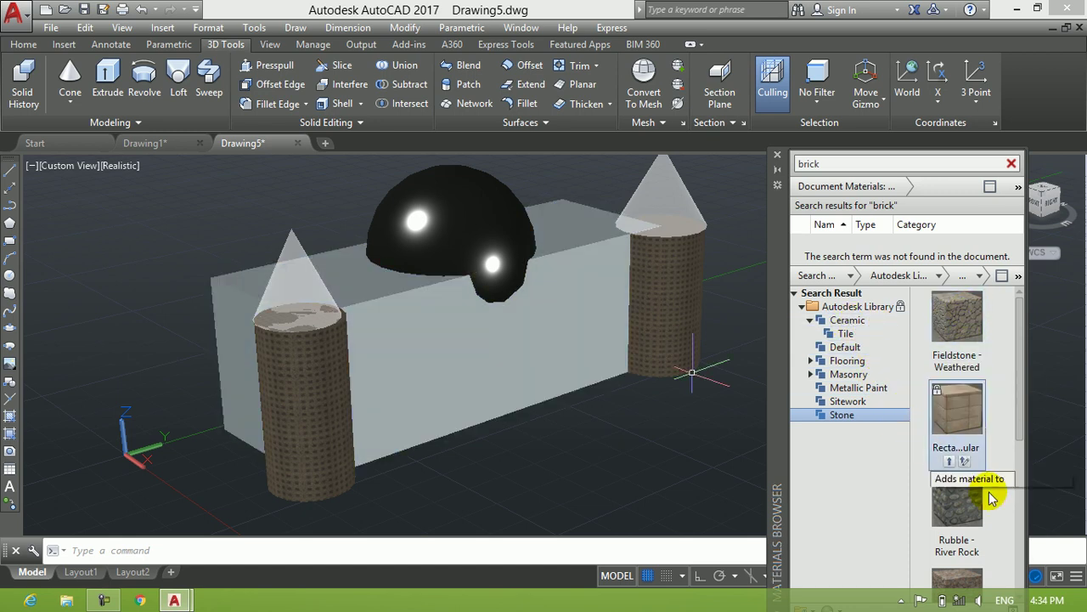
pyautogui.moveTo(968, 501); pyautogui.dragTo(463, 348)
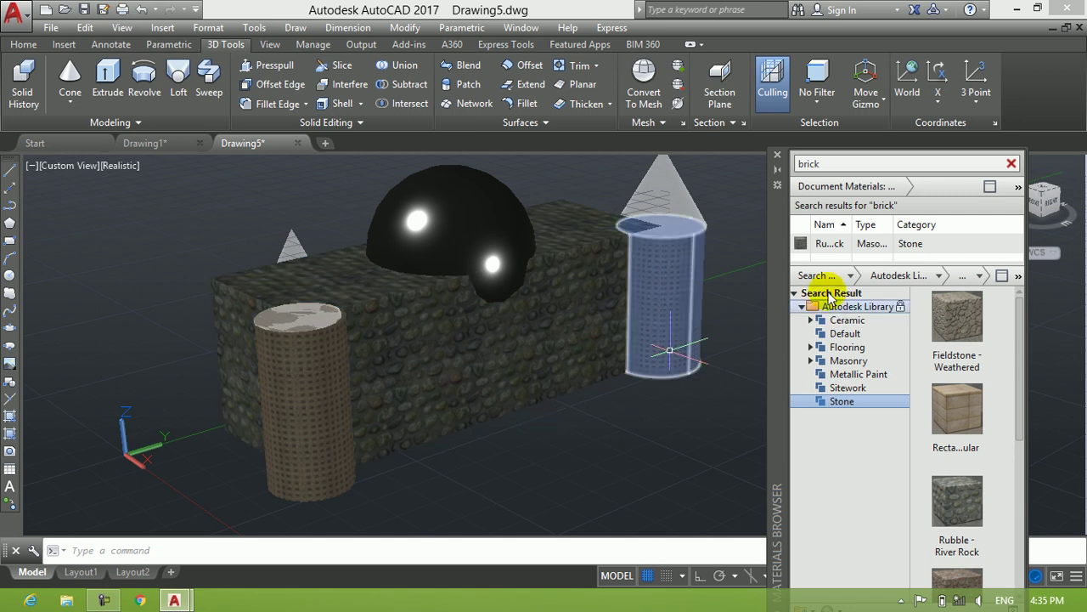
pyautogui.keyDown('shift'); pyautogui.moveTo(684, 369); pyautogui.dragTo(626, 400, button='middle'); pyautogui.keyUp('shift')
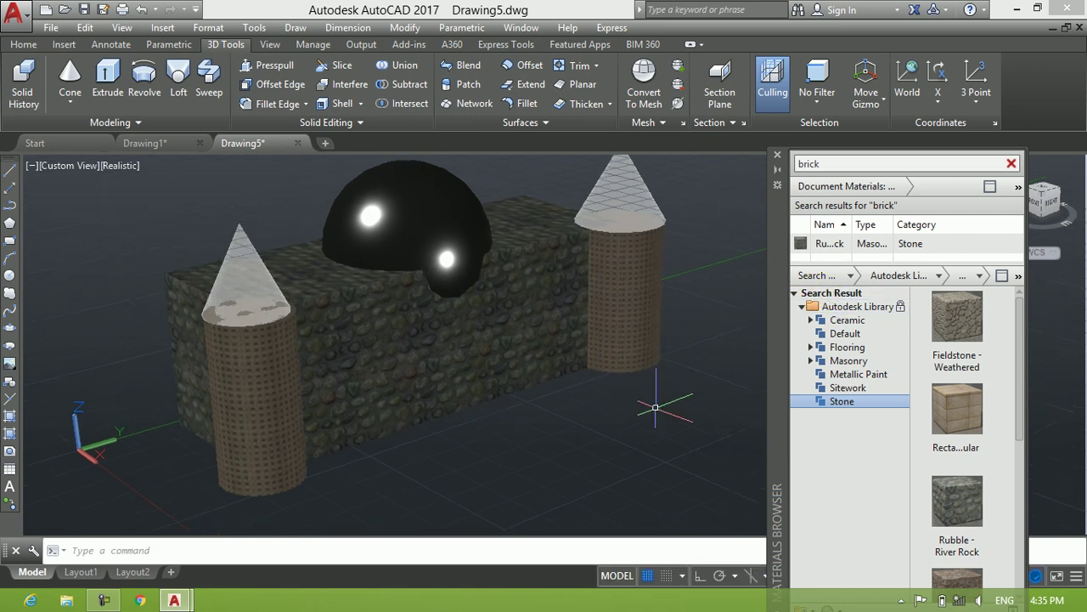
pyautogui.click(105, 599)
# Apply a small uneven stone material to the box
pyautogui.click(105, 600)
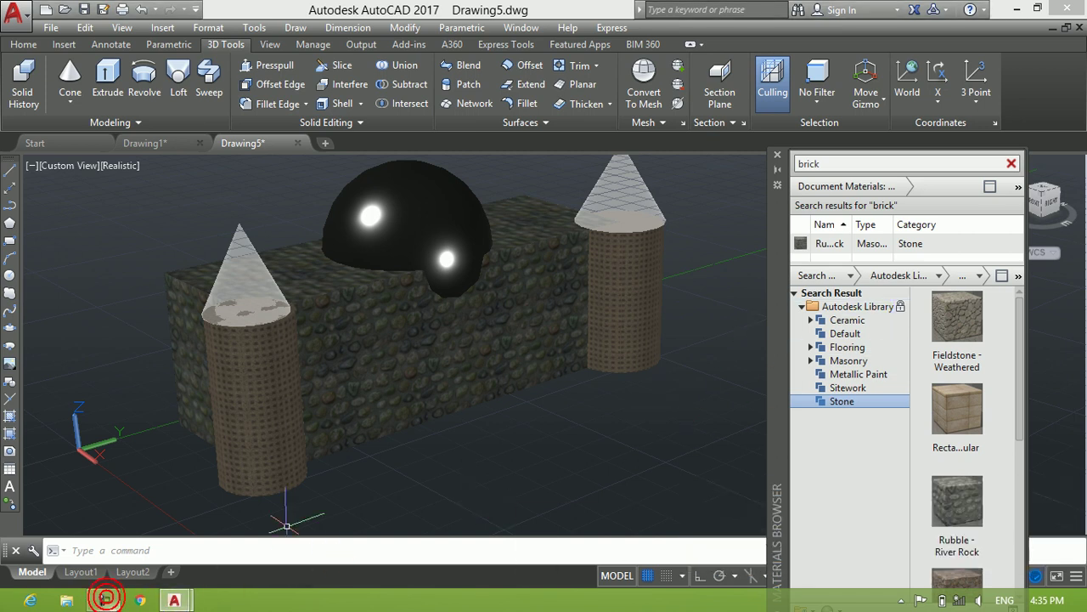
pyautogui.moveTo(777, 260); pyautogui.dragTo(777, 175)
pyautogui.moveTo(1021, 315); pyautogui.dragTo(1032, 469)
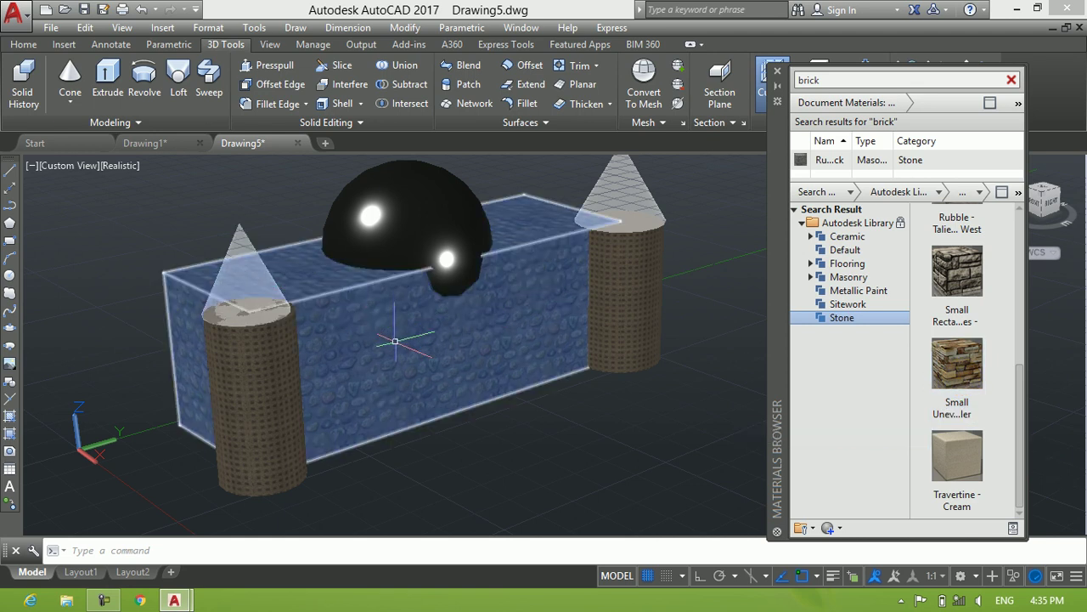
pyautogui.moveTo(960, 359); pyautogui.dragTo(489, 339)
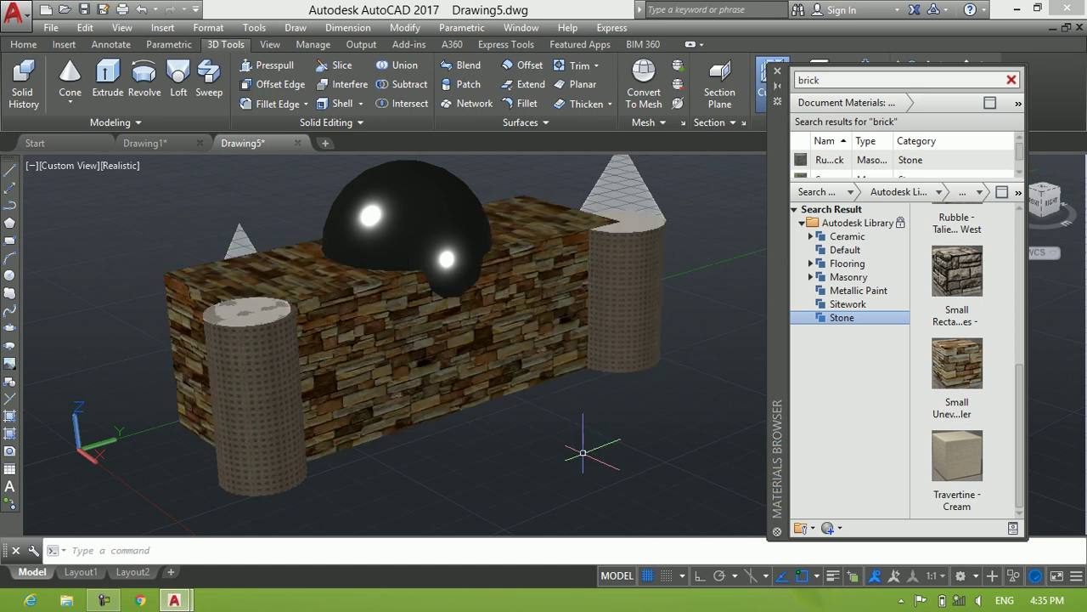
pyautogui.scroll(4, 415, 376)
pyautogui.scroll(-4, 395, 357)
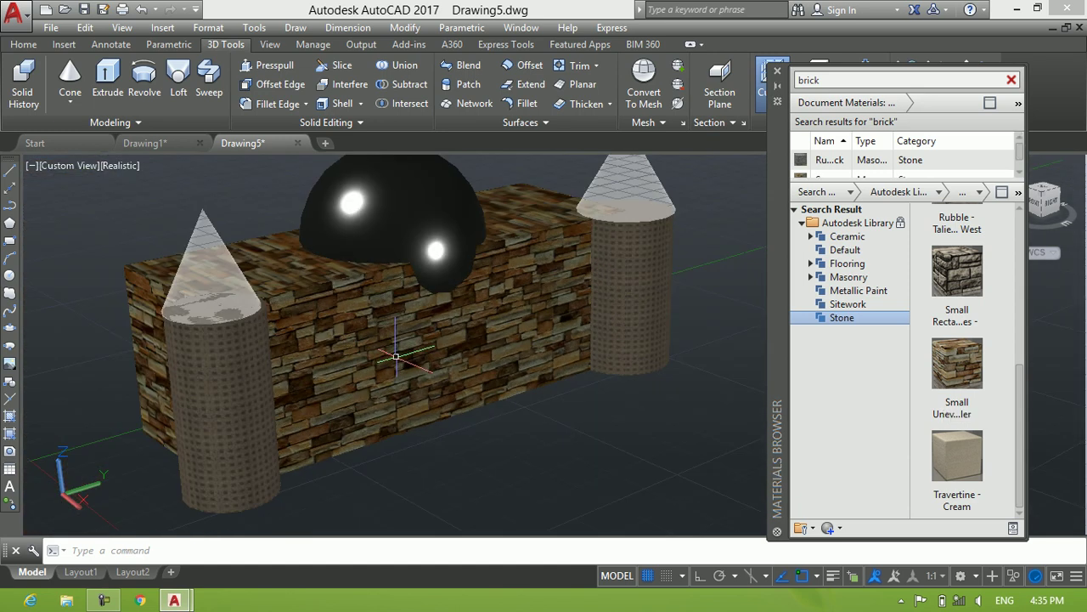
pyautogui.moveTo(691, 320)
pyautogui.mouseDown()
pyautogui.moveTo(691, 357)
pyautogui.moveTo(689, 334)
pyautogui.mouseUp()
pyautogui.press('Escape')
# Apply Travertine - Cream to both the left and right cones
pyautogui.moveTo(946, 440); pyautogui.dragTo(214, 301)
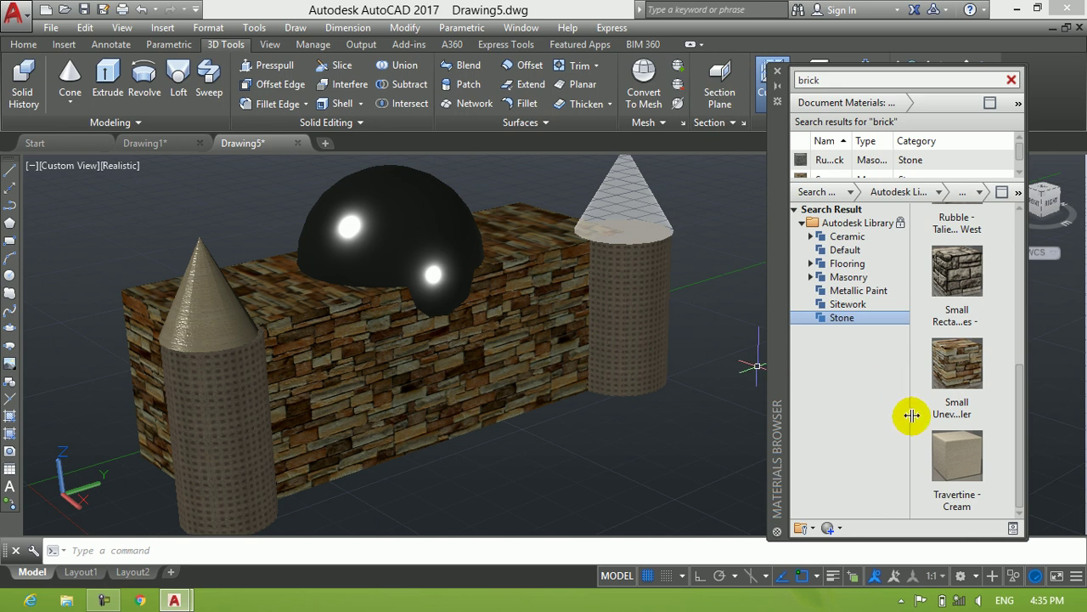
pyautogui.moveTo(958, 448); pyautogui.dragTo(626, 225)
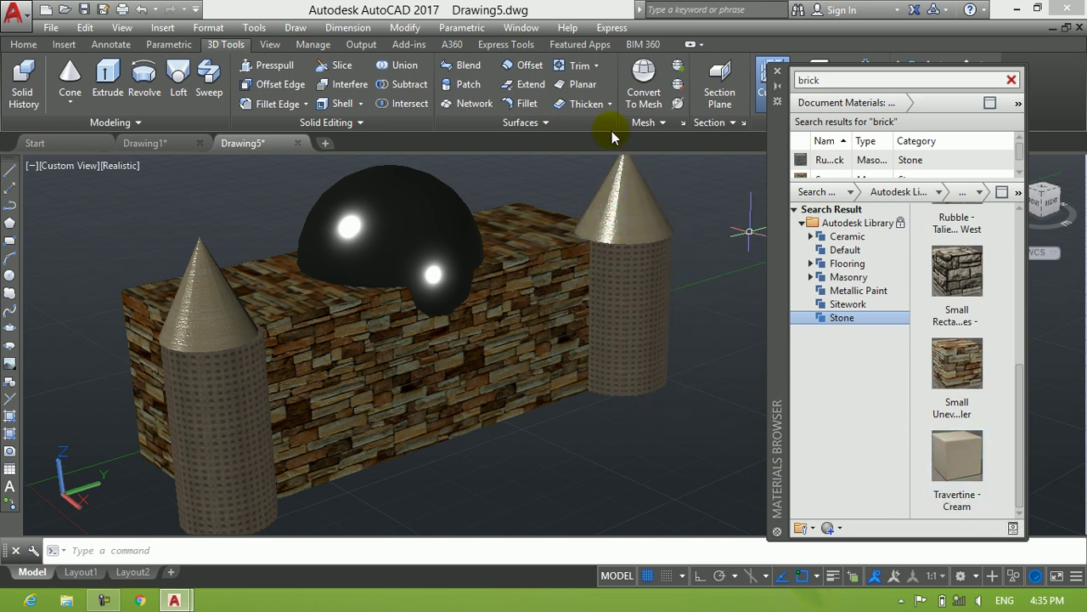
pyautogui.scroll(-5, 971, 314)
pyautogui.scroll(6, 671, 299)
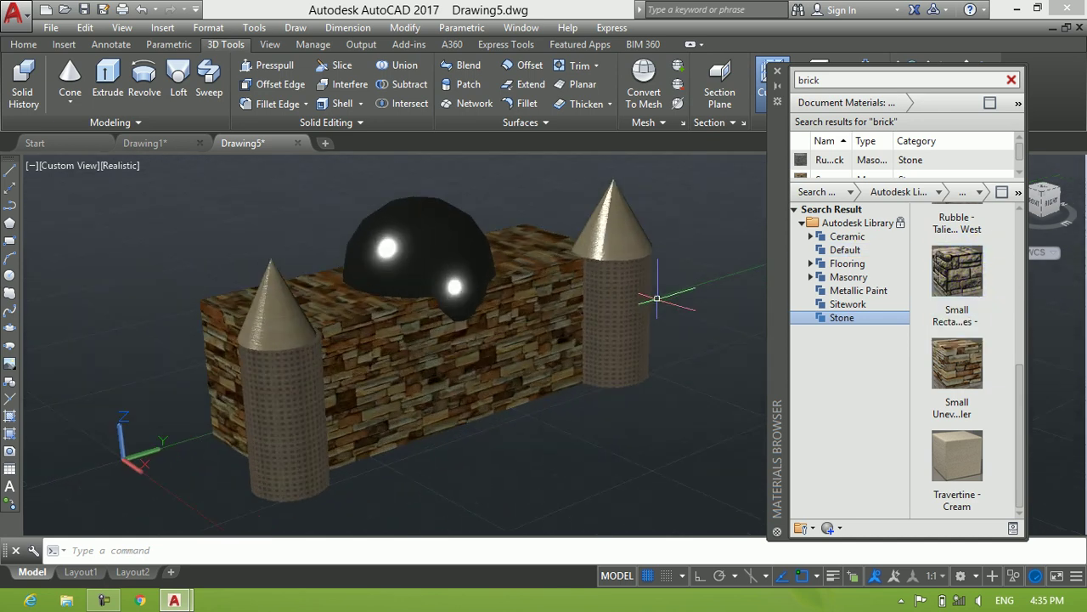
pyautogui.scroll(-1, 964, 168)
pyautogui.scroll(1, 812, 164)
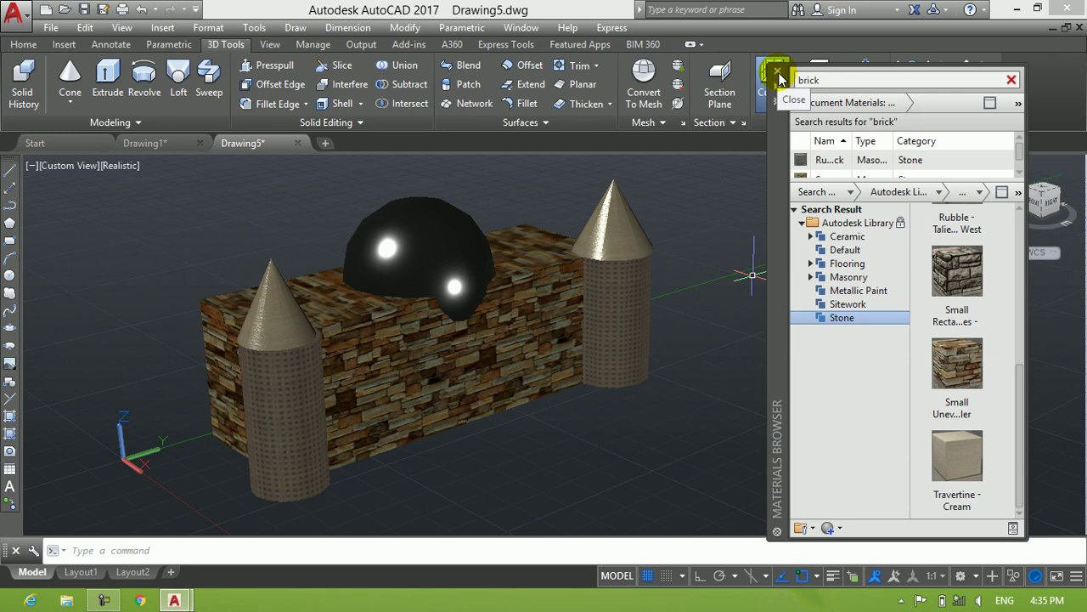
# Close the Materials Browser and zoom and pan until the castle fills the view, clearing the selection
pyautogui.click(777, 72)
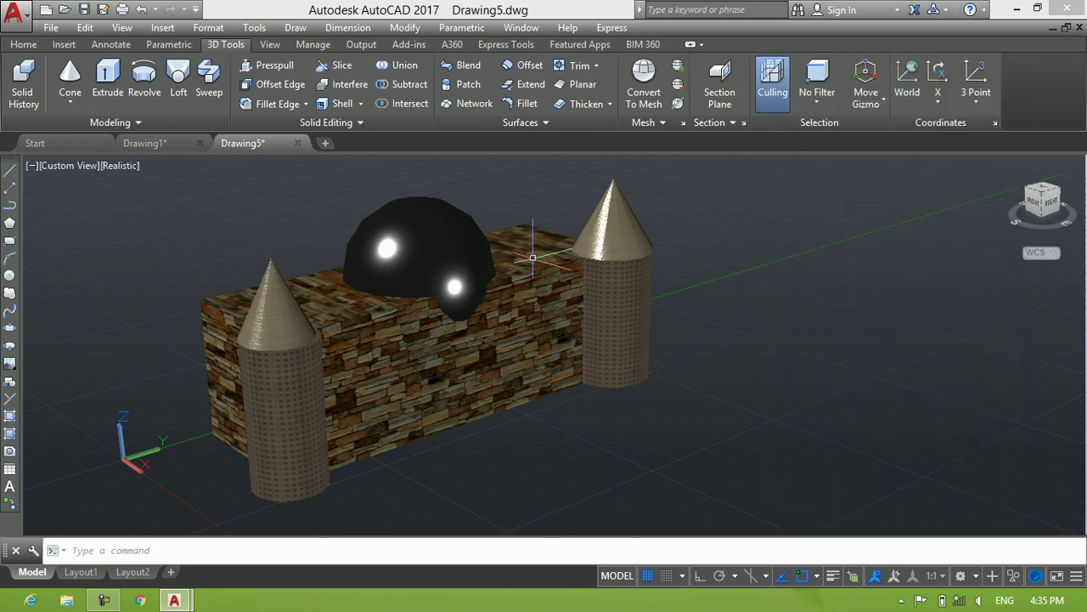
pyautogui.scroll(2, 458, 284)
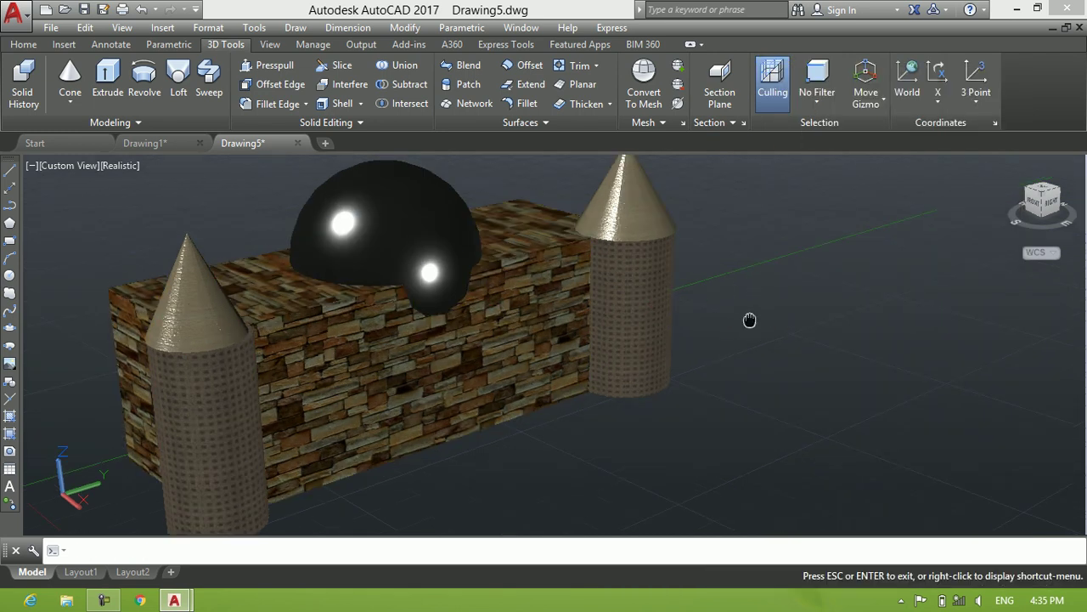
pyautogui.moveTo(750, 319); pyautogui.dragTo(784, 321, button='middle')
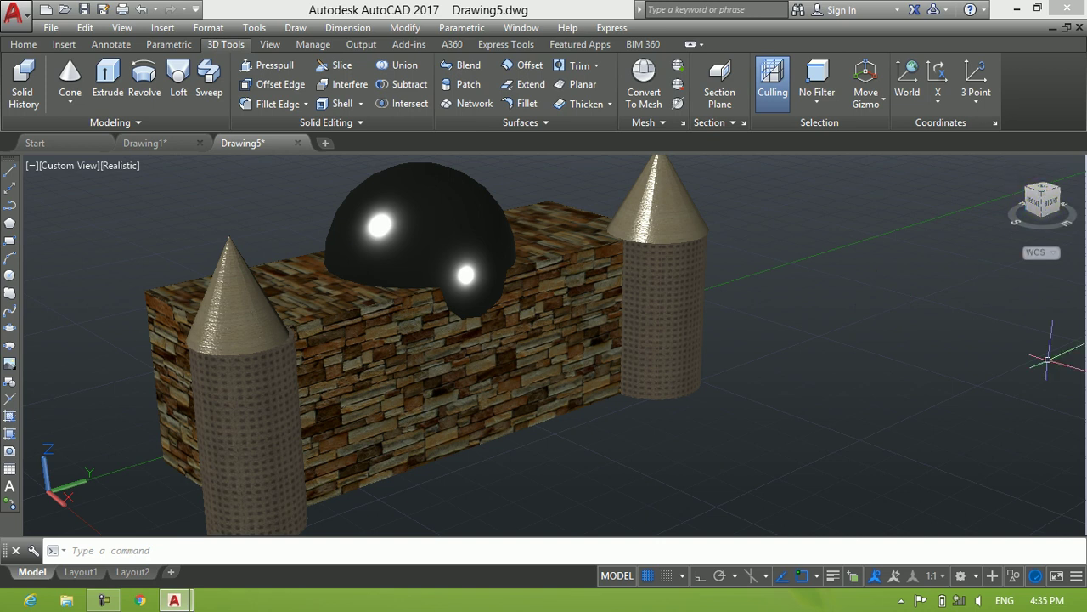
pyautogui.click(839, 254)
pyautogui.moveTo(838, 262); pyautogui.dragTo(838, 248, button='middle')
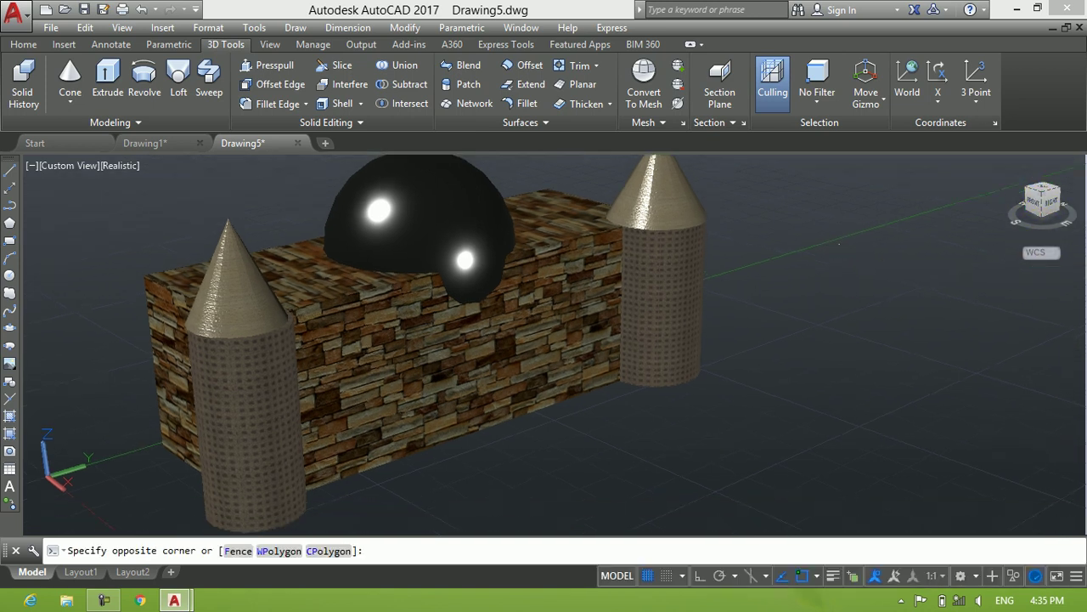
pyautogui.press('Escape')
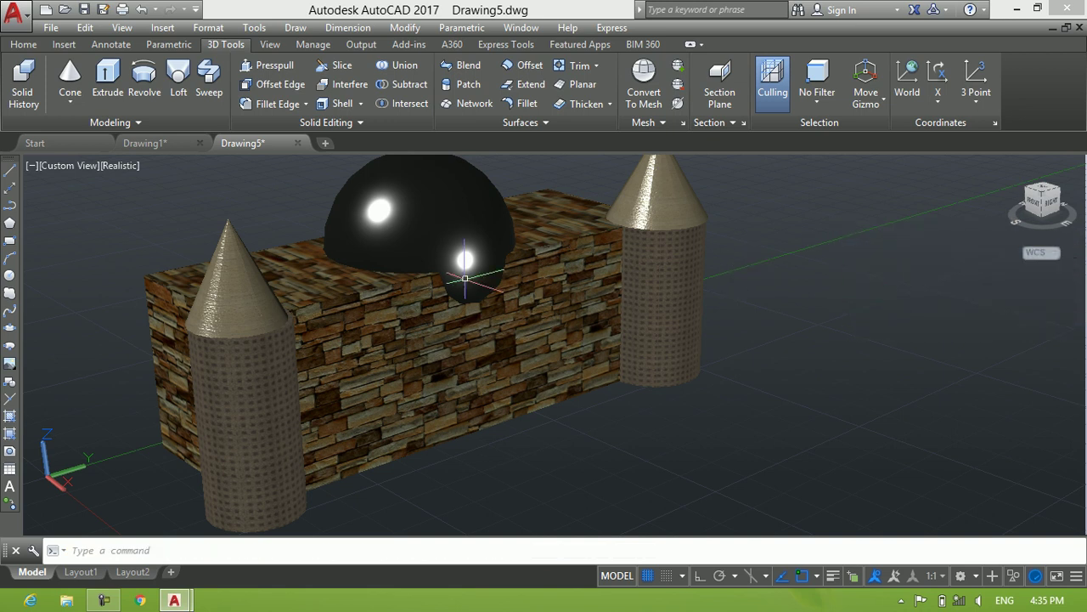
pyautogui.press('Escape')
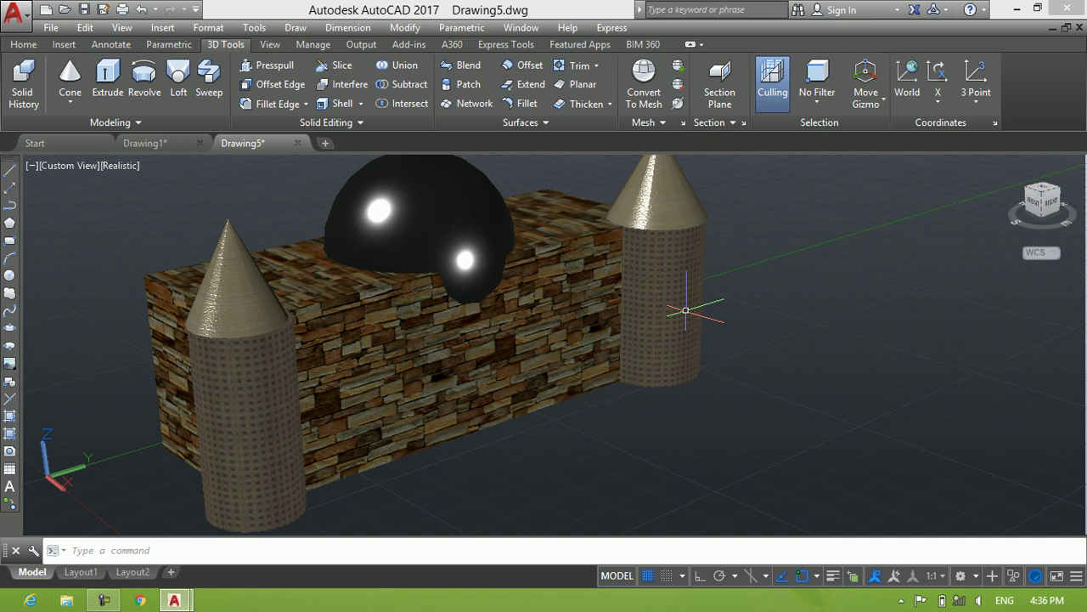
# Turn the Navigation Bar off and back on, then orbit the castle to a new angle
pyautogui.click(58, 167)
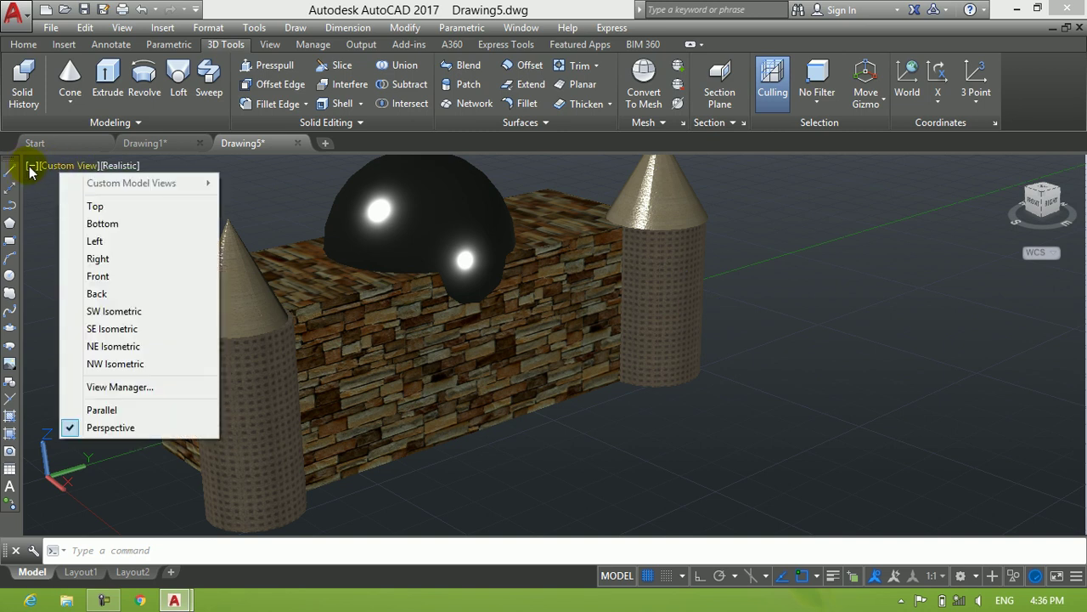
pyautogui.click(28, 171)
pyautogui.click(31, 168)
pyautogui.click(32, 167)
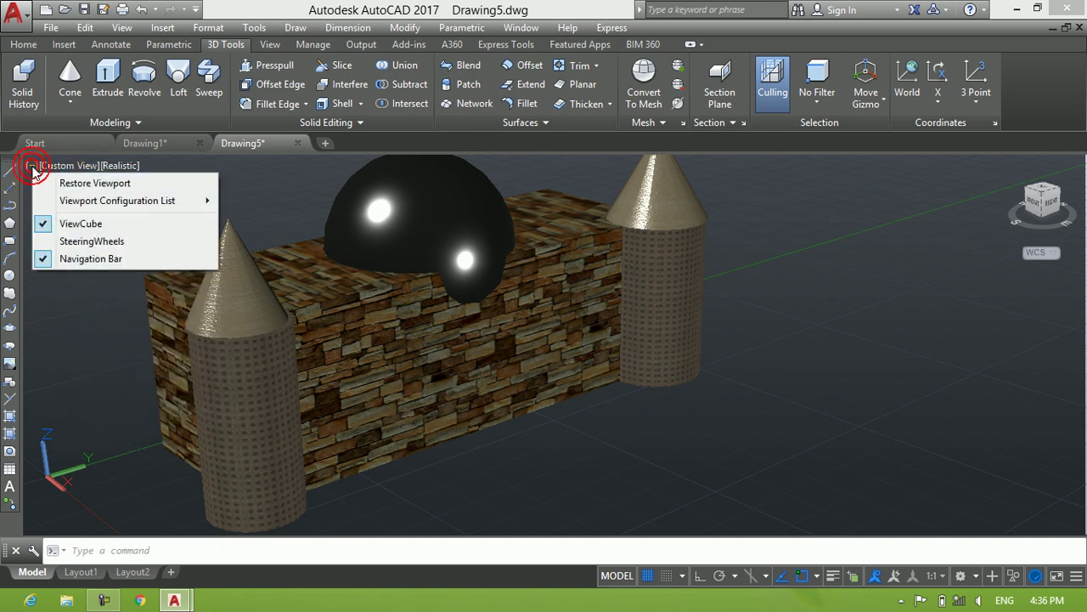
pyautogui.click(44, 259)
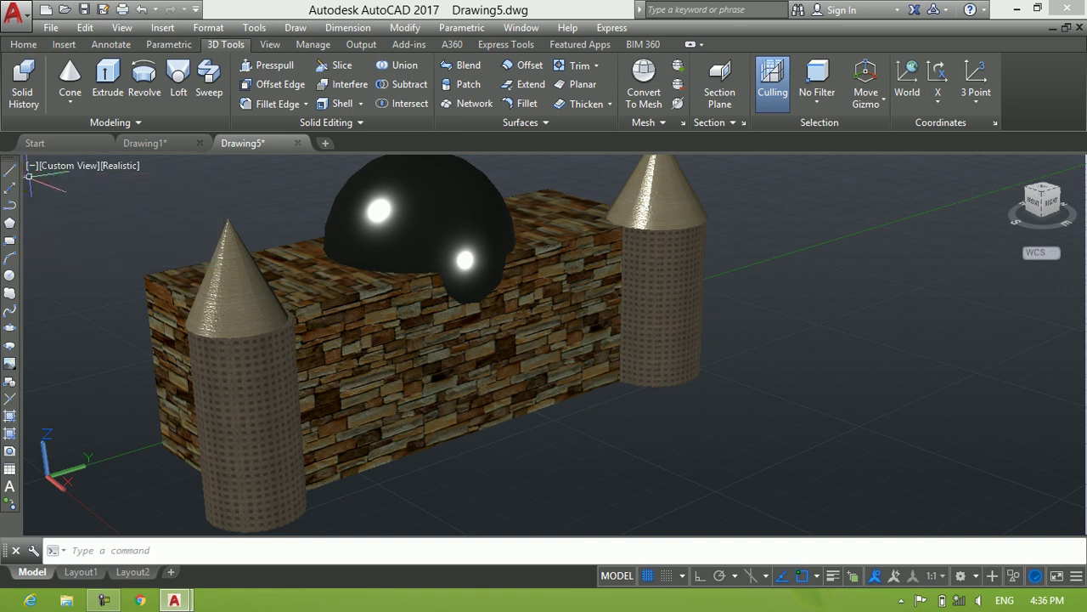
pyautogui.click(31, 168)
pyautogui.click(34, 254)
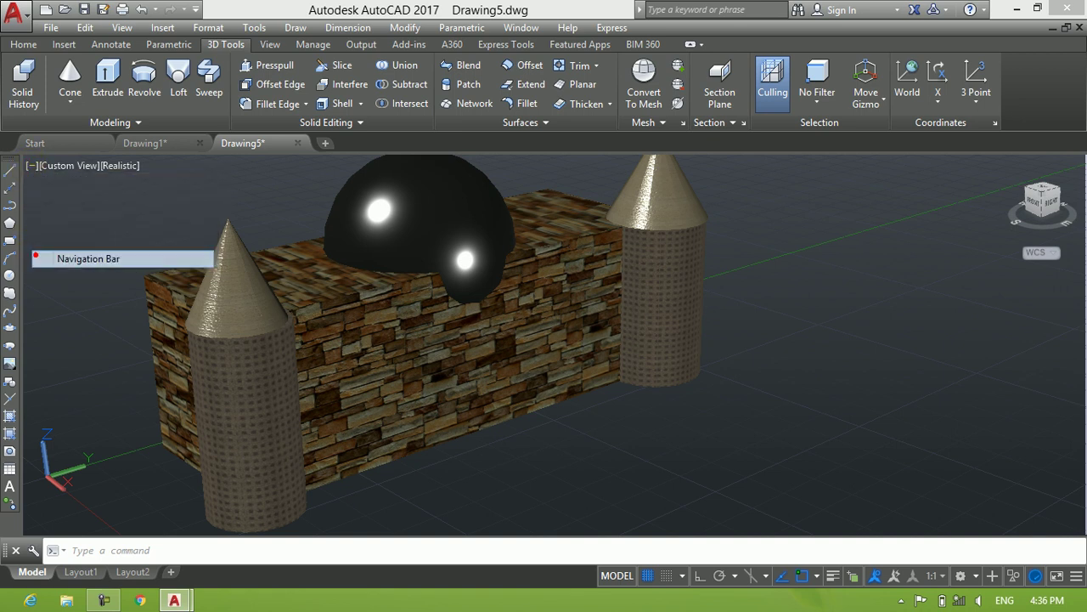
pyautogui.click(1079, 398)
pyautogui.moveTo(627, 365); pyautogui.dragTo(472, 337)
# Exit 3D Orbit, take a final look at the castle's left tower, then switch to Drawing1
pyautogui.rightClick(471, 336)
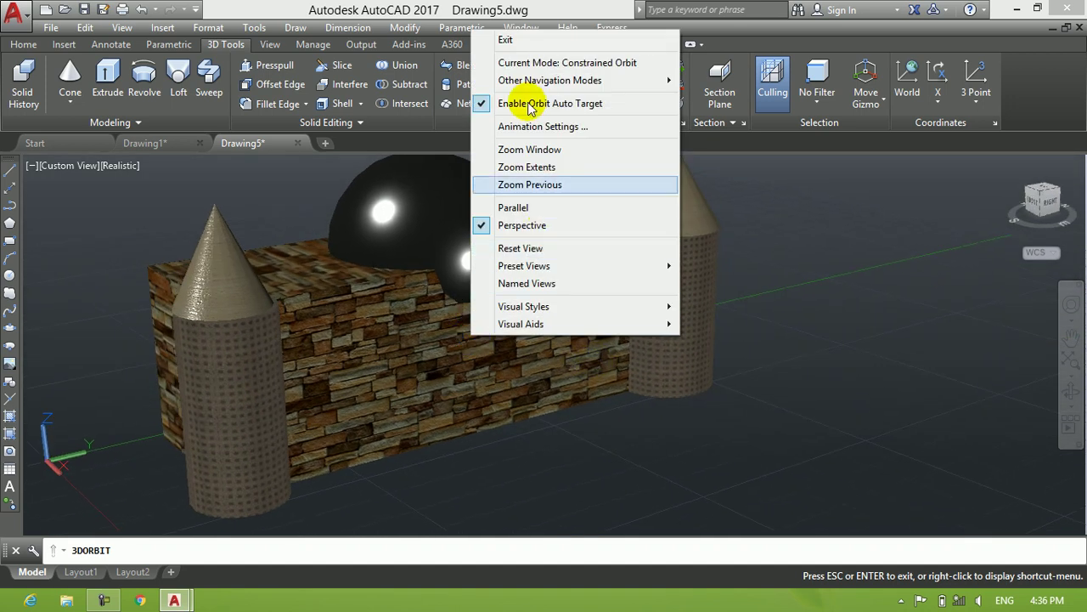
pyautogui.click(520, 40)
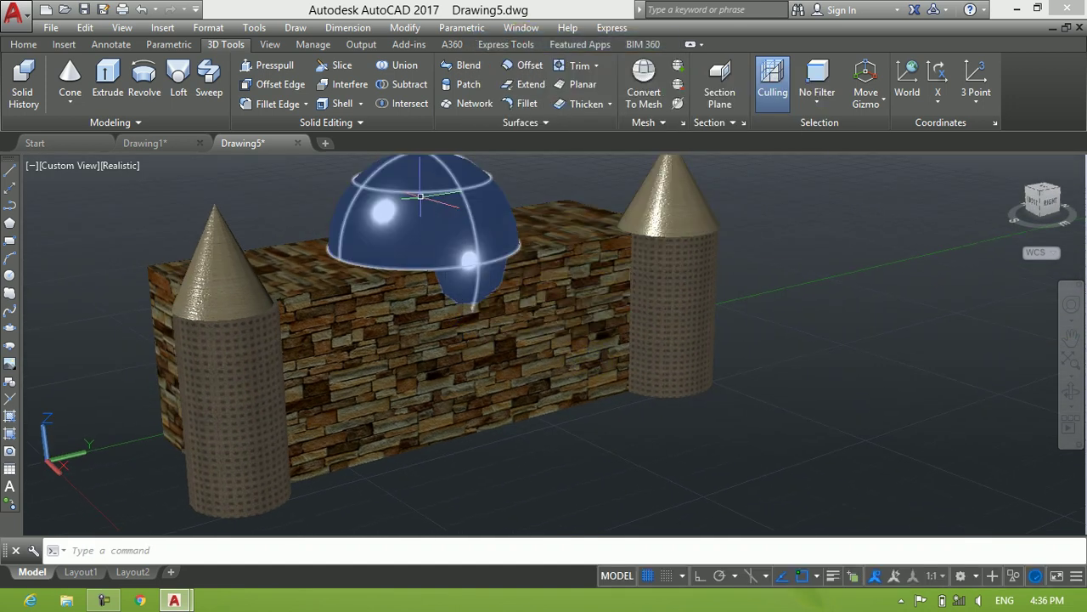
pyautogui.scroll(5, 219, 392)
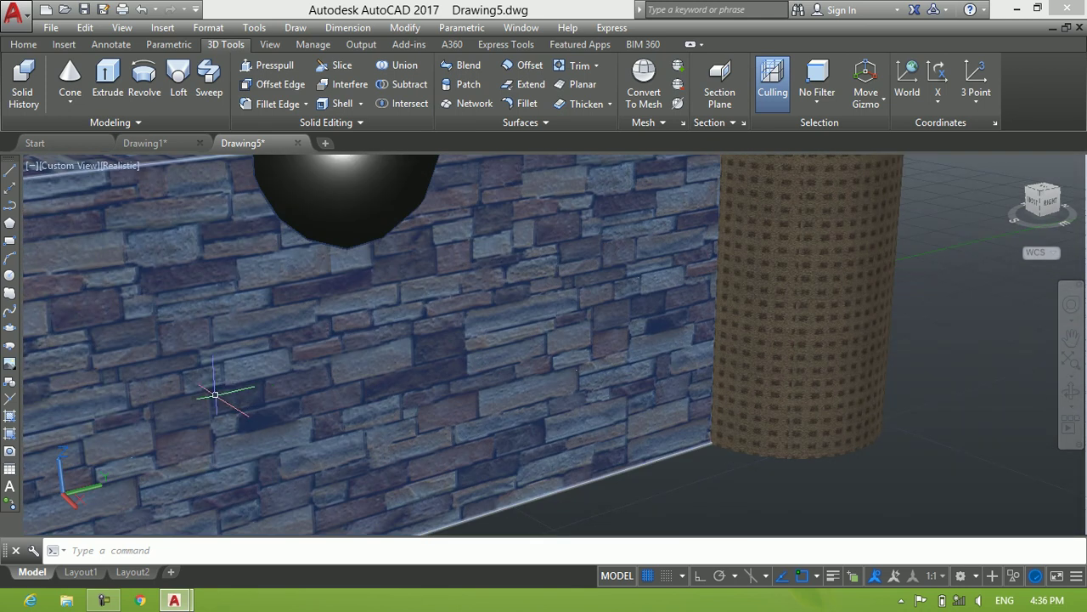
pyautogui.scroll(-4, 578, 372)
pyautogui.moveTo(799, 326); pyautogui.dragTo(947, 343, button='middle')
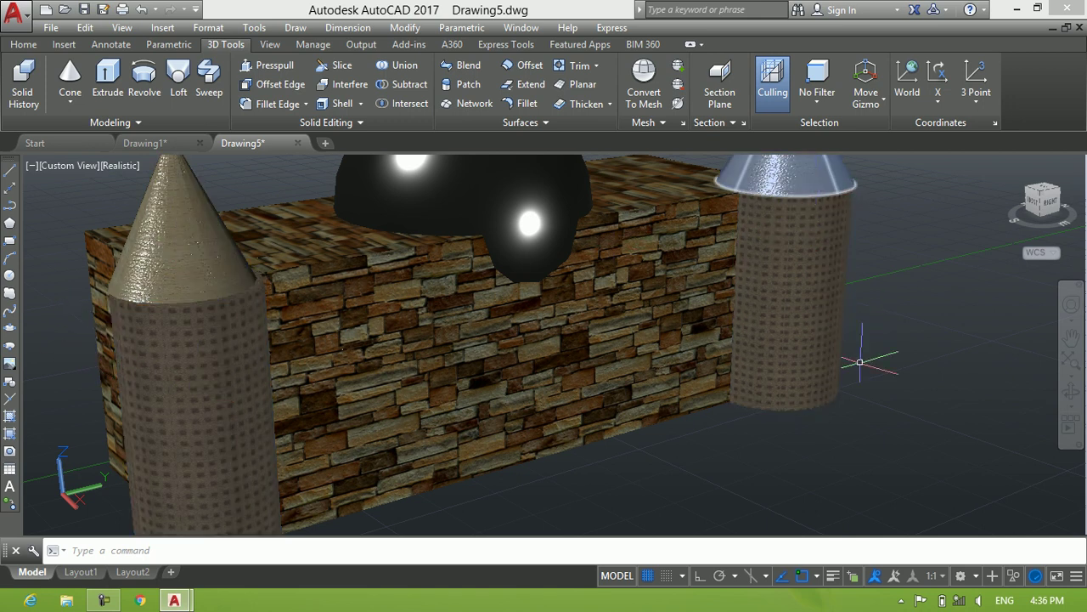
pyautogui.moveTo(860, 372); pyautogui.dragTo(855, 381, button='middle')
pyautogui.scroll(-2, 442, 212)
pyautogui.keyDown('shift'); pyautogui.moveTo(442, 213); pyautogui.dragTo(510, 221, button='middle'); pyautogui.keyUp('shift')
pyautogui.keyDown('shift'); pyautogui.moveTo(796, 362); pyautogui.dragTo(784, 362, button='middle'); pyautogui.keyUp('shift')
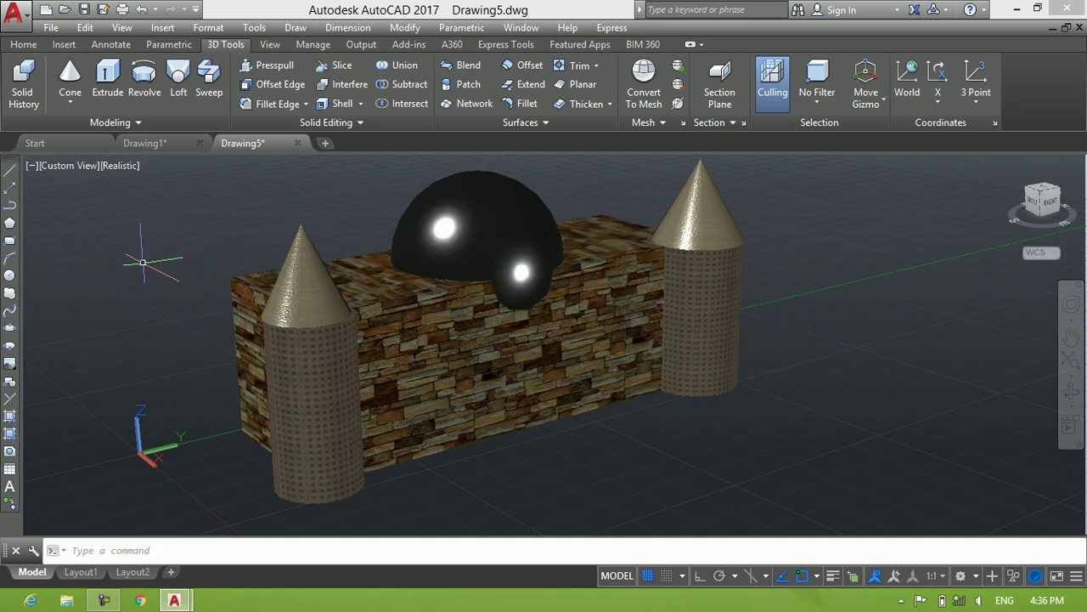
pyautogui.click(145, 143)
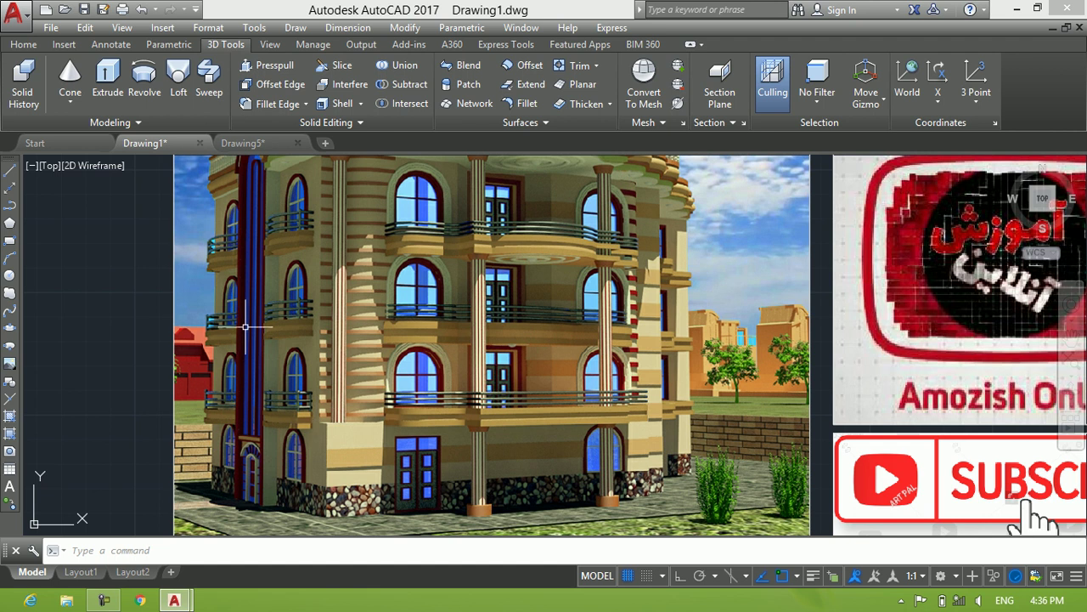
# Back in Drawing5, select the box, dome, cones and cylinders from a corner view and delete them all
pyautogui.click(263, 146)
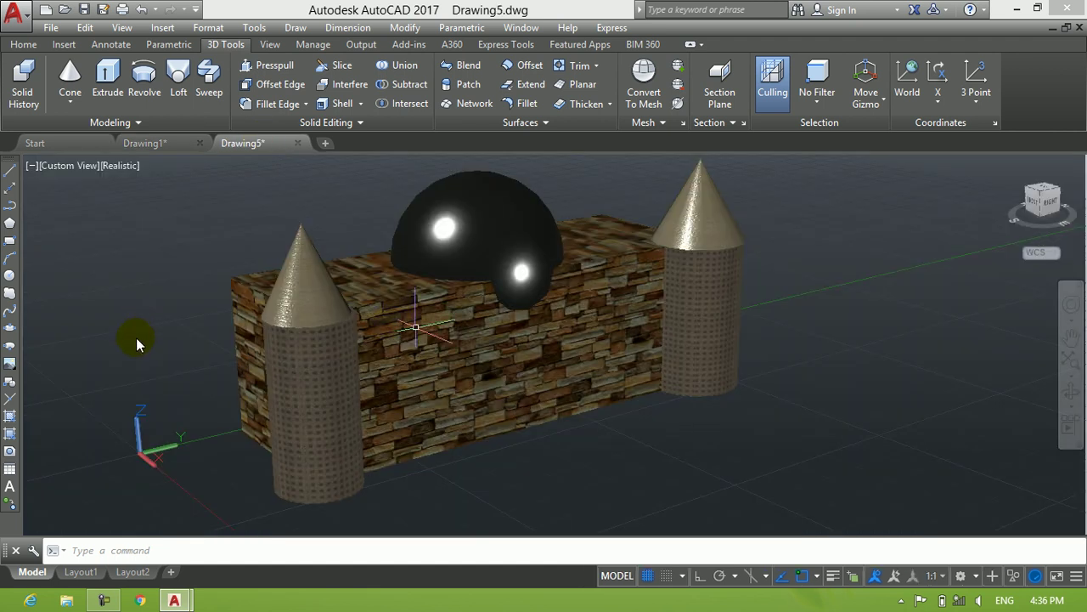
pyautogui.scroll(2, 146, 330)
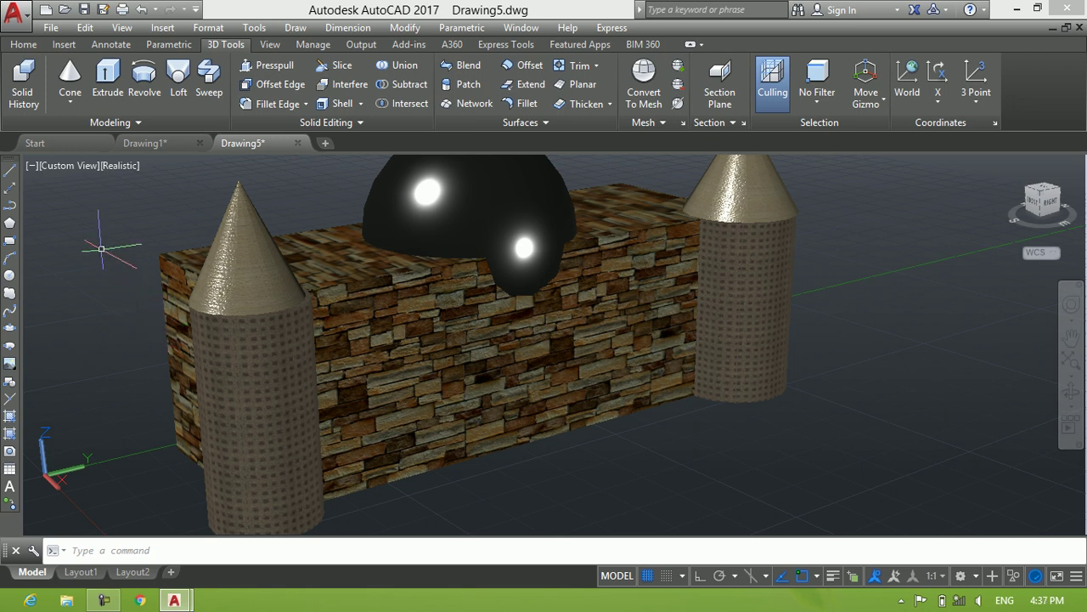
pyautogui.click(1045, 196)
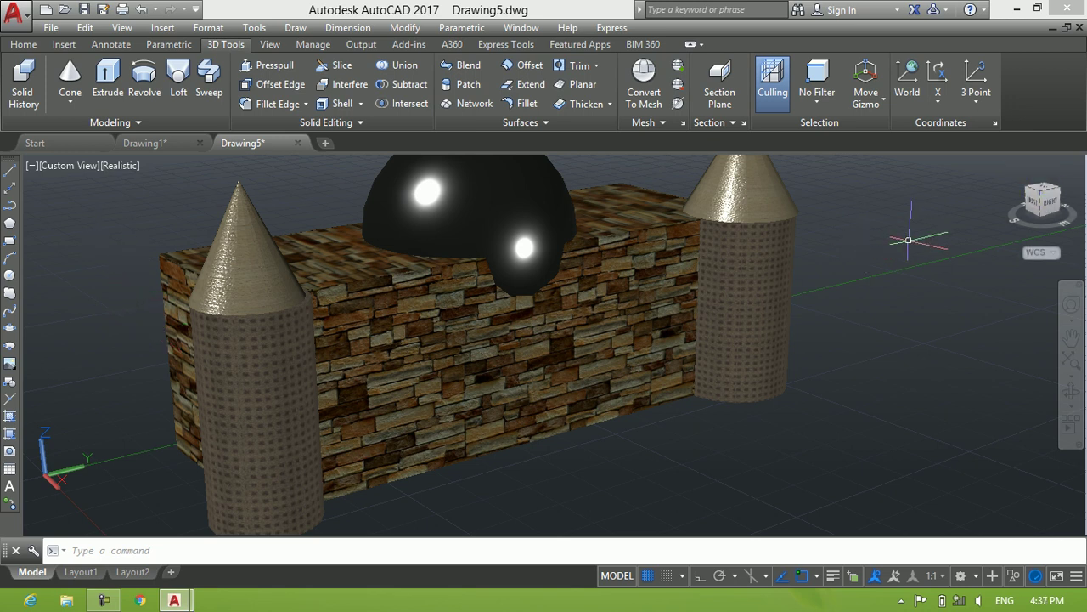
pyautogui.moveTo(265, 376)
pyautogui.mouseDown()
pyautogui.moveTo(212, 398)
pyautogui.moveTo(222, 380)
pyautogui.mouseUp()
pyautogui.click(658, 186)
pyautogui.click(179, 405)
pyautogui.press('Delete')
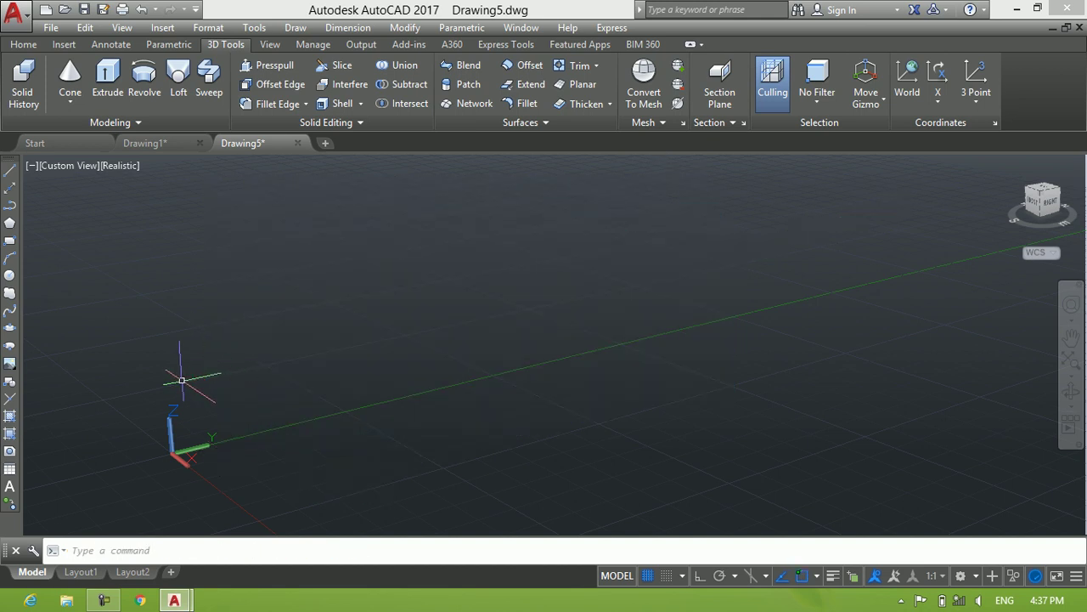
# Set the empty Drawing5 viewport to a north-up Top view with Parallel projection
pyautogui.click(1050, 189)
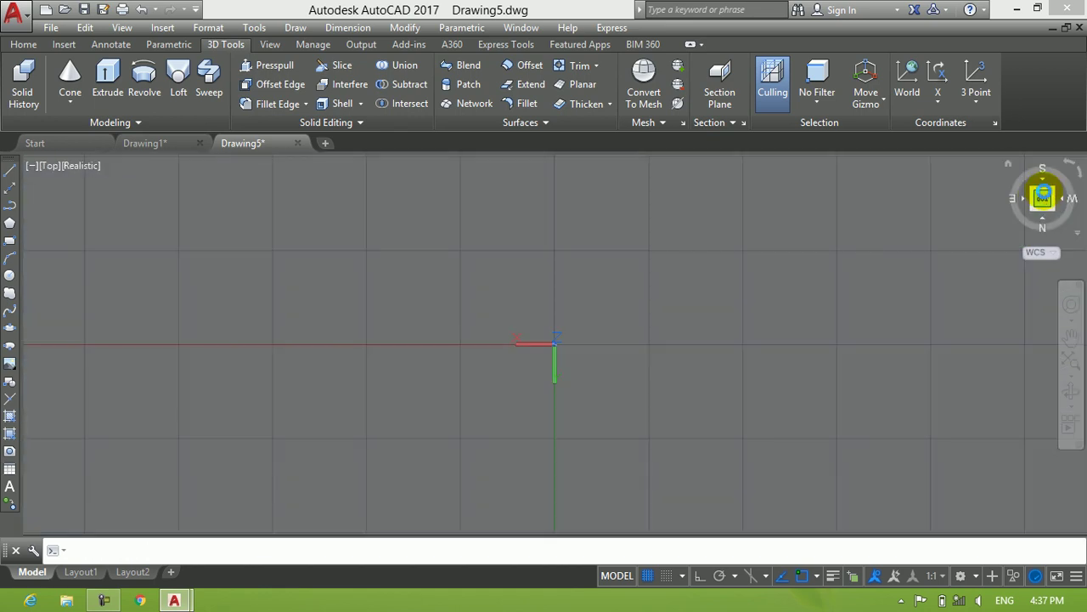
pyautogui.click(1077, 173)
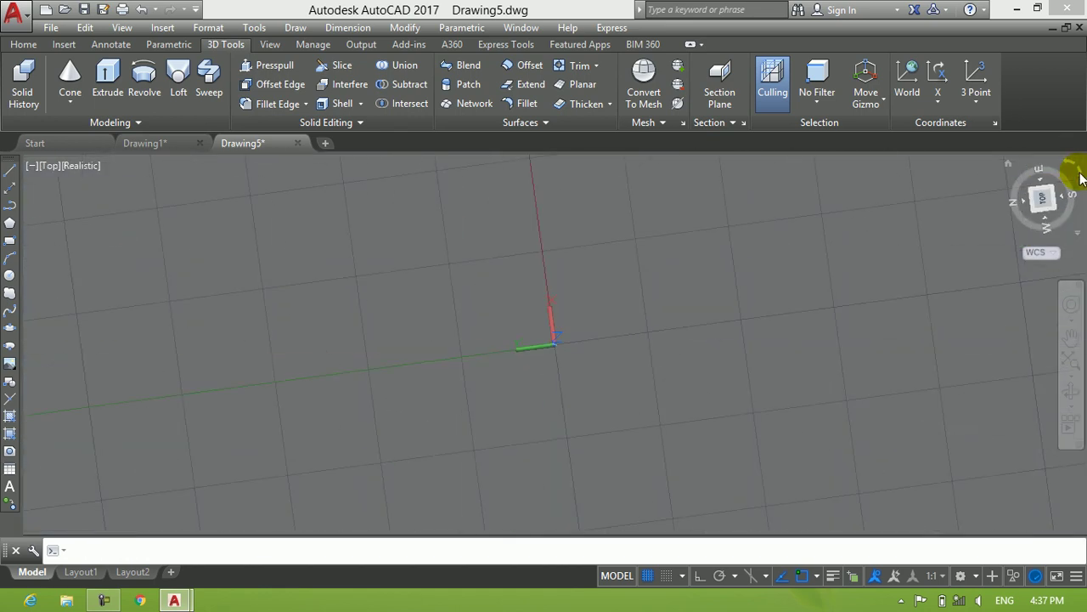
pyautogui.click(53, 166)
pyautogui.click(73, 406)
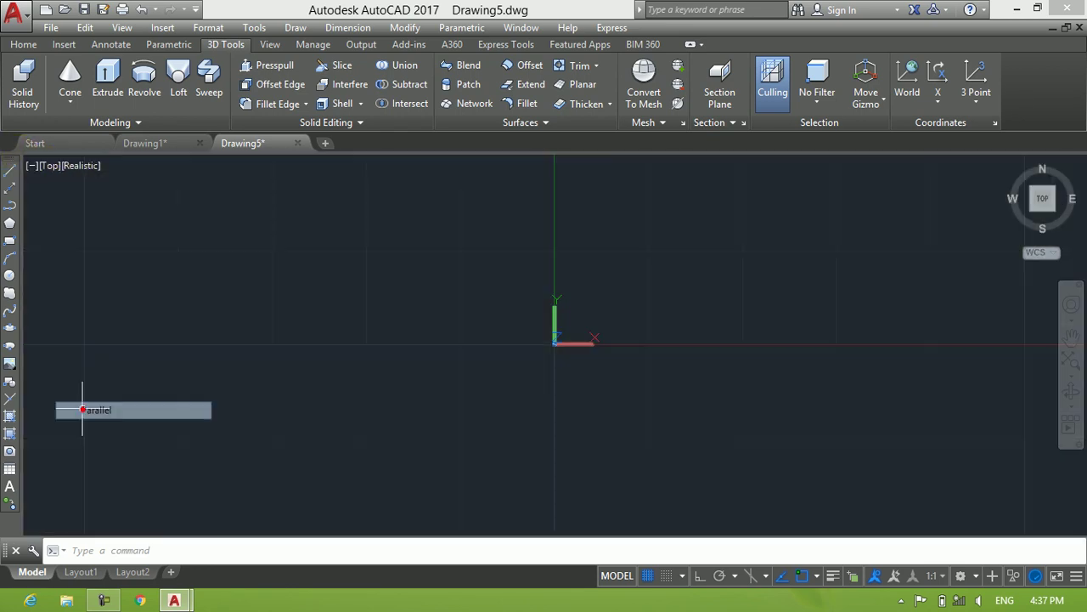
pyautogui.moveTo(590, 326); pyautogui.dragTo(383, 382, button='middle')
pyautogui.press('Escape')
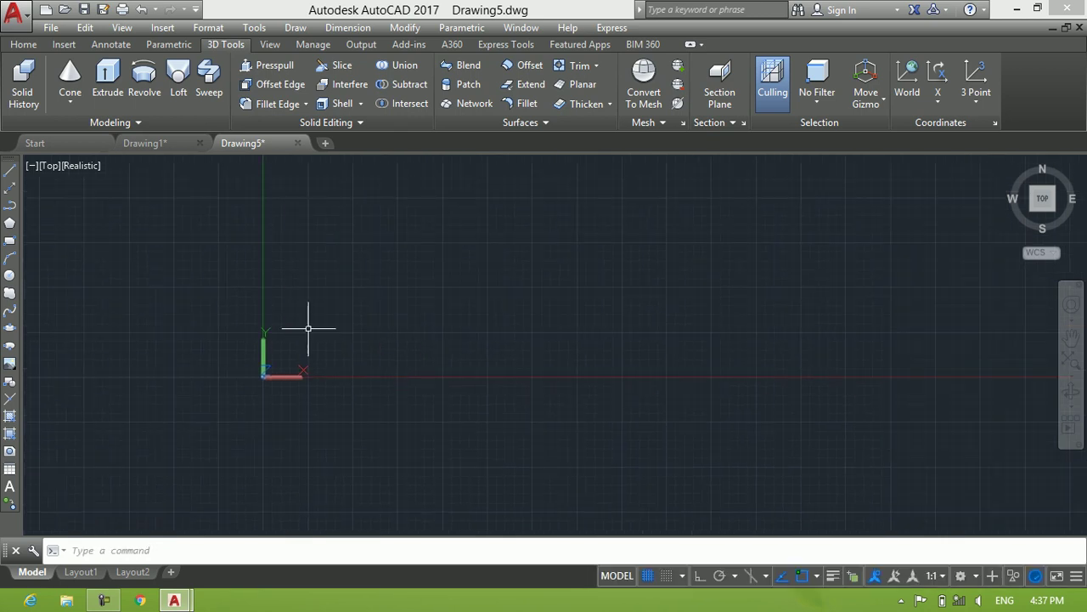
pyautogui.click(89, 168)
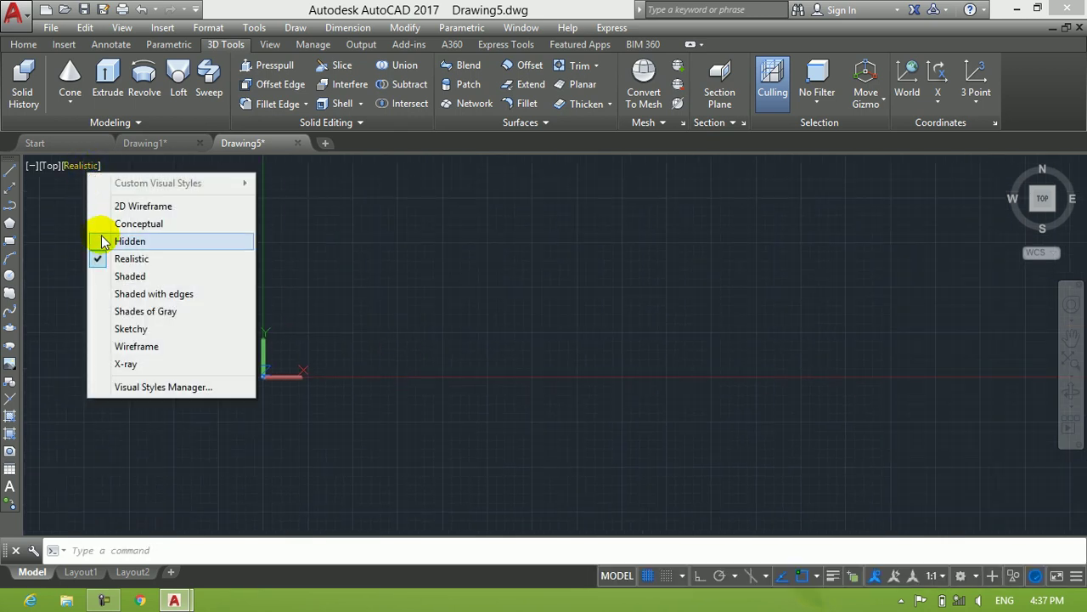
# Apply the 2D Wireframe visual style and try a crossing selection on the empty canvas
pyautogui.click(99, 204)
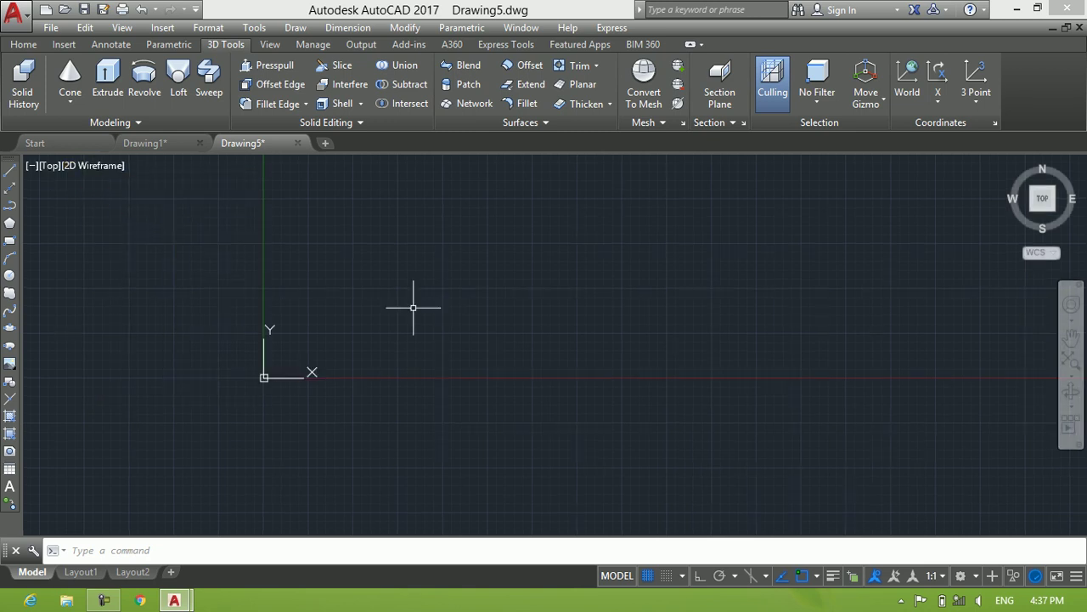
pyautogui.moveTo(398, 315); pyautogui.dragTo(336, 370, button='middle')
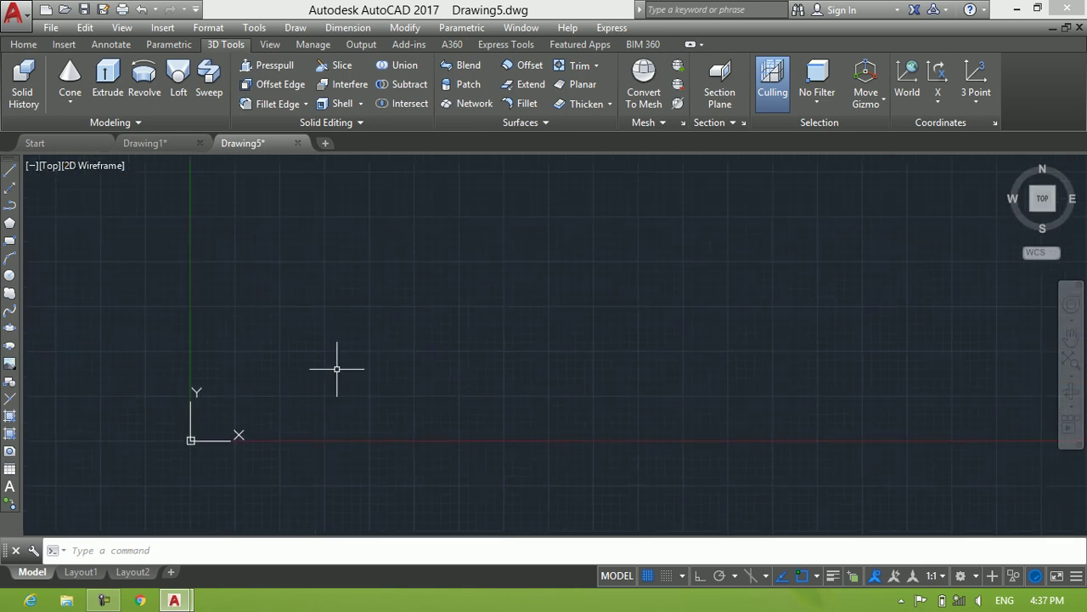
pyautogui.moveTo(335, 367); pyautogui.dragTo(243, 389, button='middle')
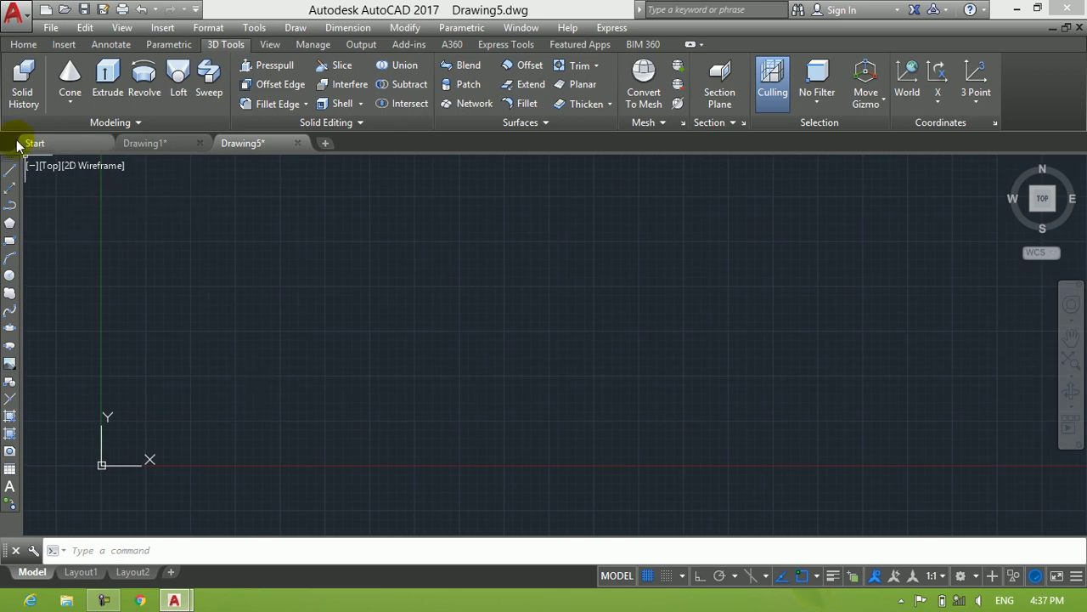
pyautogui.click(826, 235)
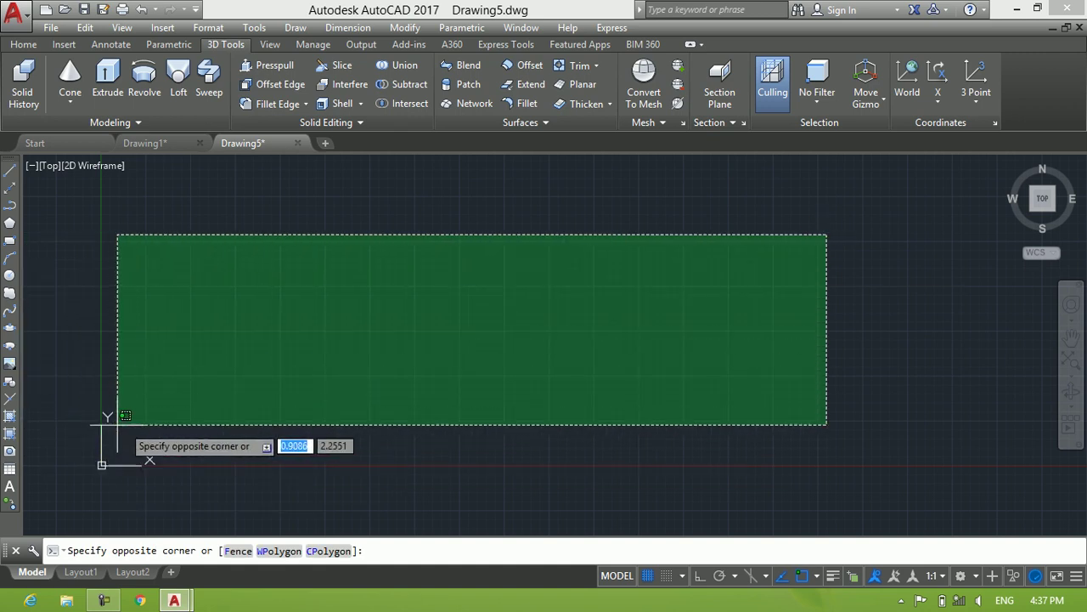
pyautogui.click(221, 434)
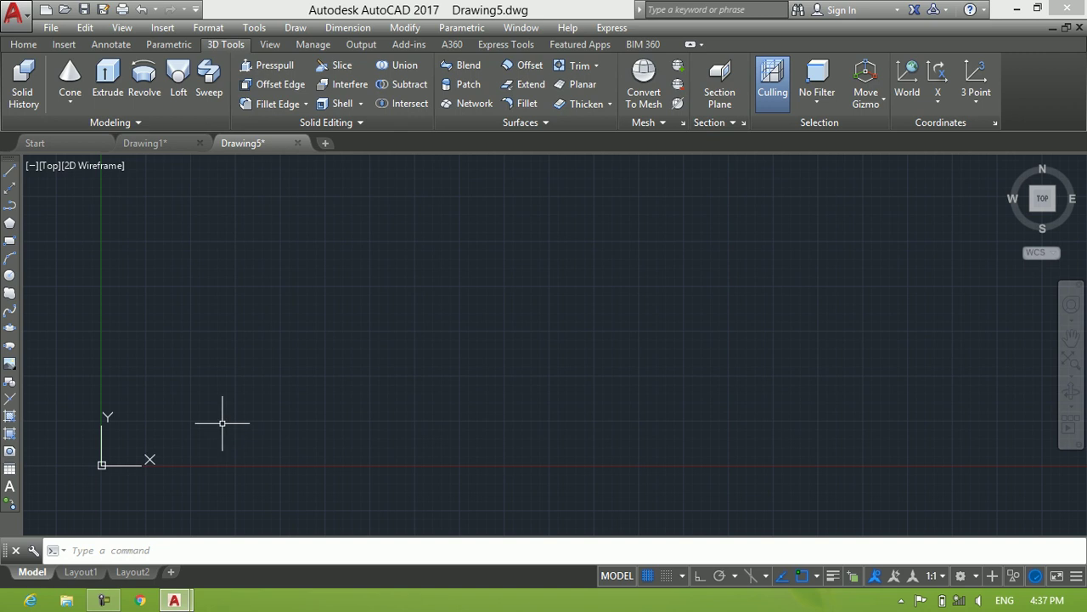
pyautogui.click(99, 601)
pyautogui.click(99, 601)
# Zoom and pan until the UCS origin sits near the canvas's lower-left corner
pyautogui.scroll(-5, 502, 284)
pyautogui.scroll(5, 502, 284)
pyautogui.scroll(-6, 502, 283)
pyautogui.scroll(4, 502, 284)
pyautogui.moveTo(502, 286); pyautogui.dragTo(421, 343, button='middle')
pyautogui.scroll(-2, 421, 344)
pyautogui.scroll(-3, 505, 292)
pyautogui.scroll(-1, 572, 318)
pyautogui.scroll(6, 520, 312)
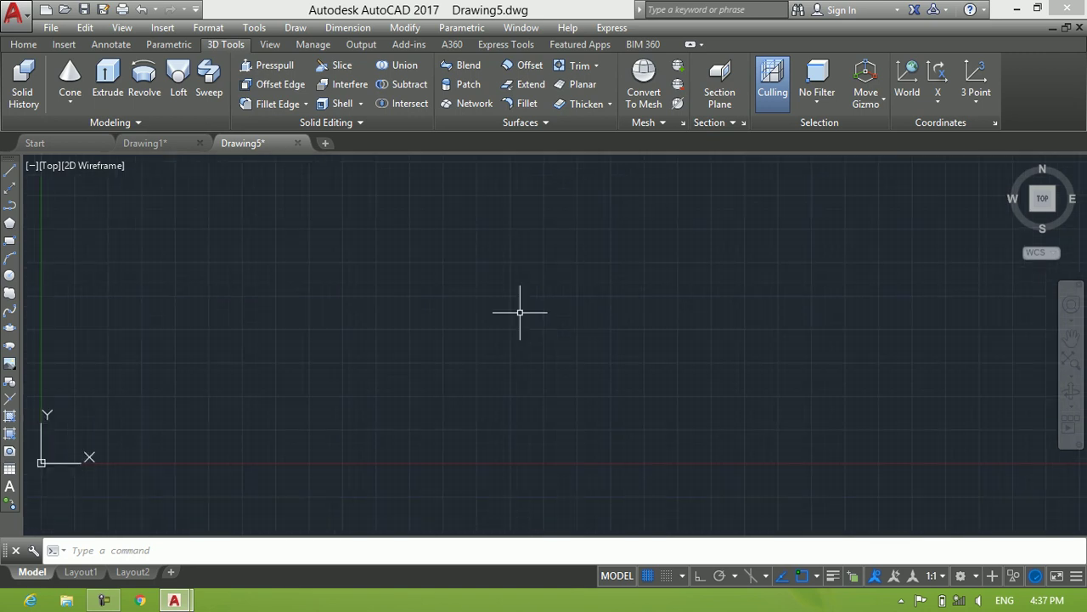
pyautogui.scroll(-1, 368, 332)
pyautogui.scroll(-5, 515, 277)
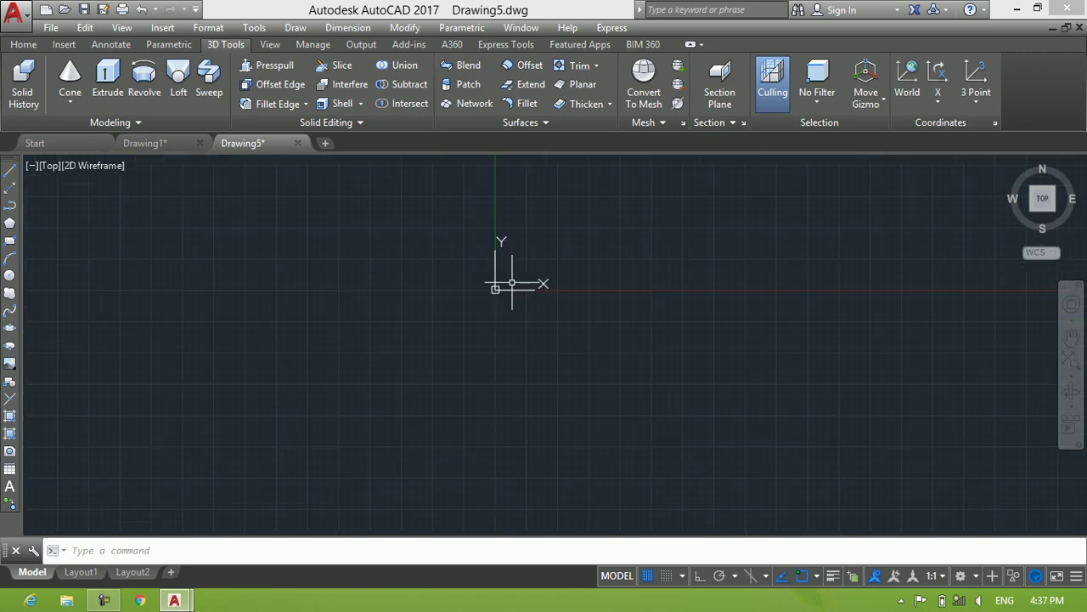
pyautogui.scroll(5, 508, 285)
pyautogui.scroll(-4, 498, 395)
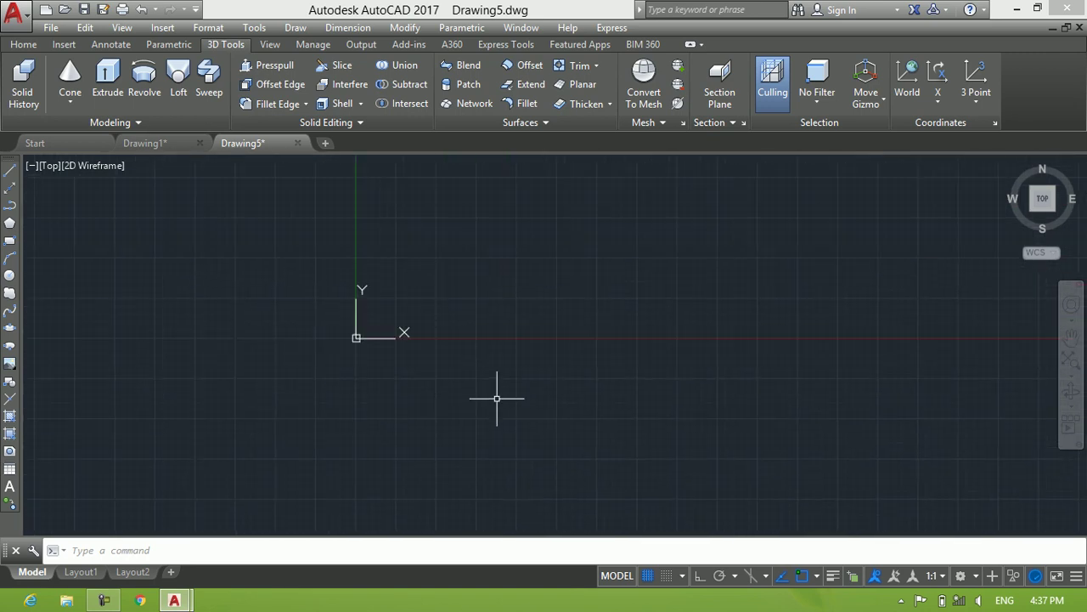
pyautogui.moveTo(510, 321)
pyautogui.mouseDown(button='middle')
pyautogui.moveTo(264, 383)
pyautogui.moveTo(330, 386)
pyautogui.moveTo(342, 374)
pyautogui.mouseUp(button='middle')
pyautogui.scroll(3, 265, 382)
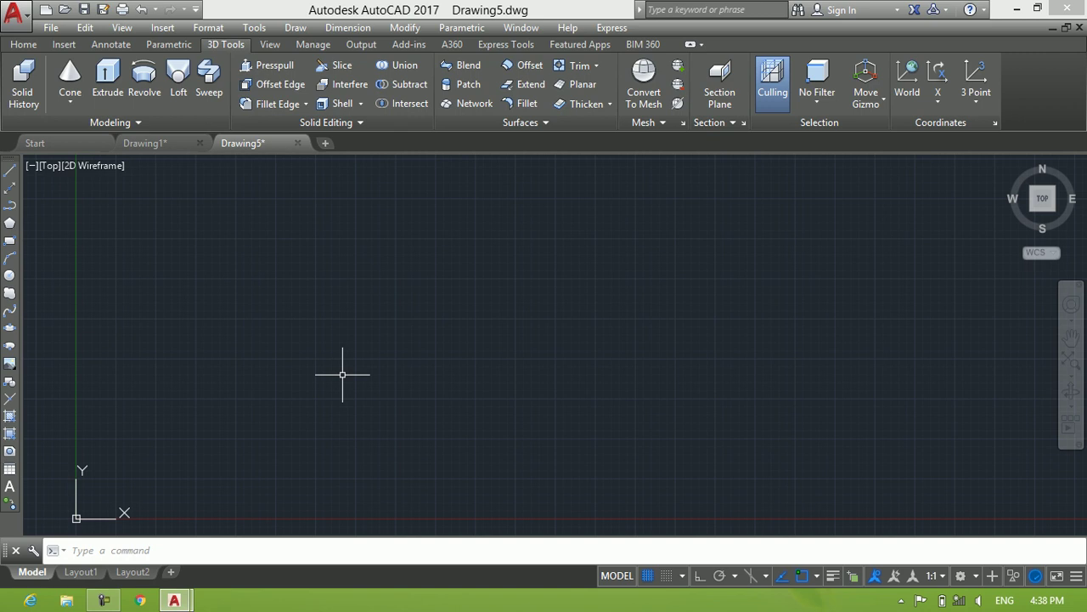
pyautogui.moveTo(361, 383); pyautogui.dragTo(350, 380, button='middle')
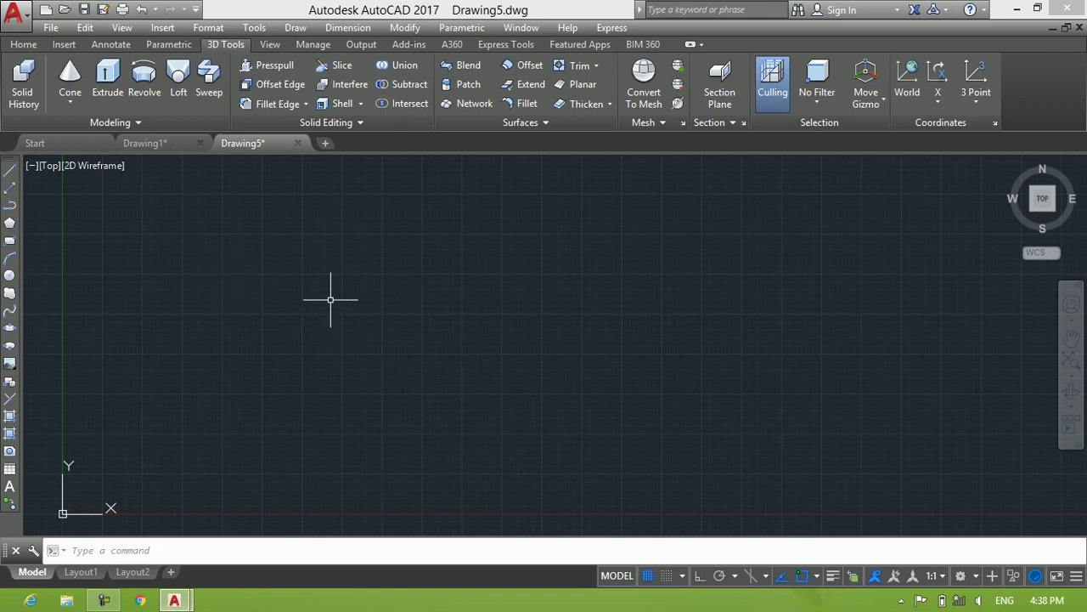
# Switch to the Home ribbon tab and practise several window and crossing boxes on empty canvas
pyautogui.click(23, 44)
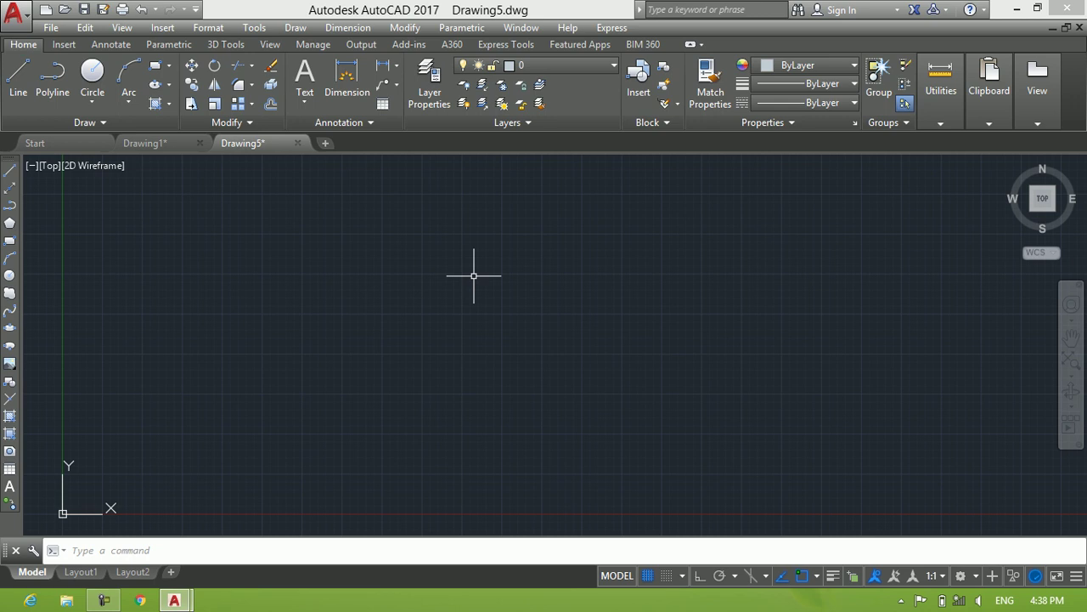
pyautogui.click(754, 238)
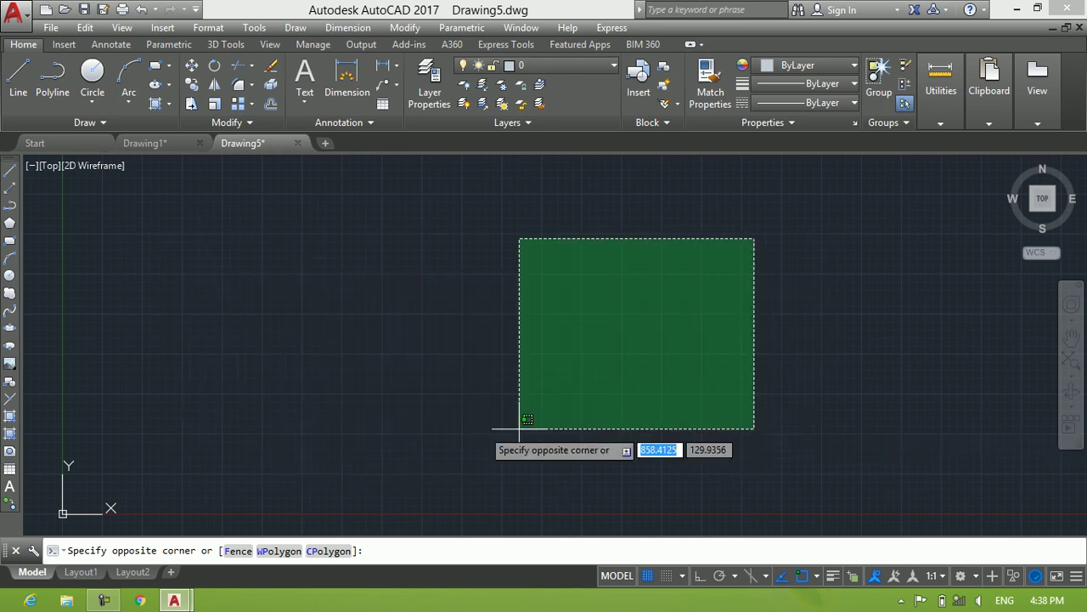
pyautogui.click(165, 419)
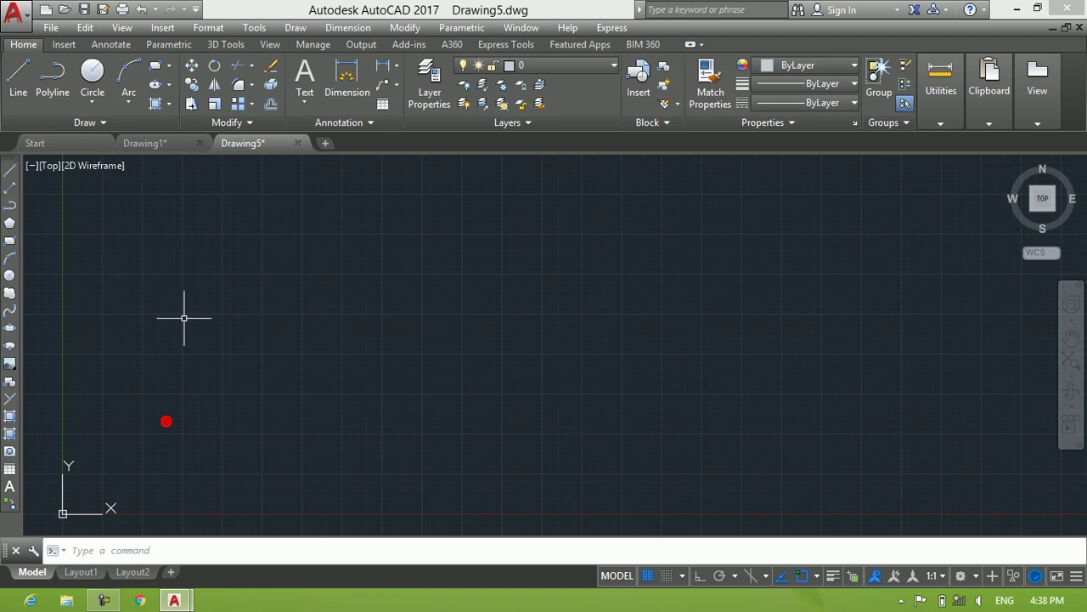
pyautogui.click(190, 235)
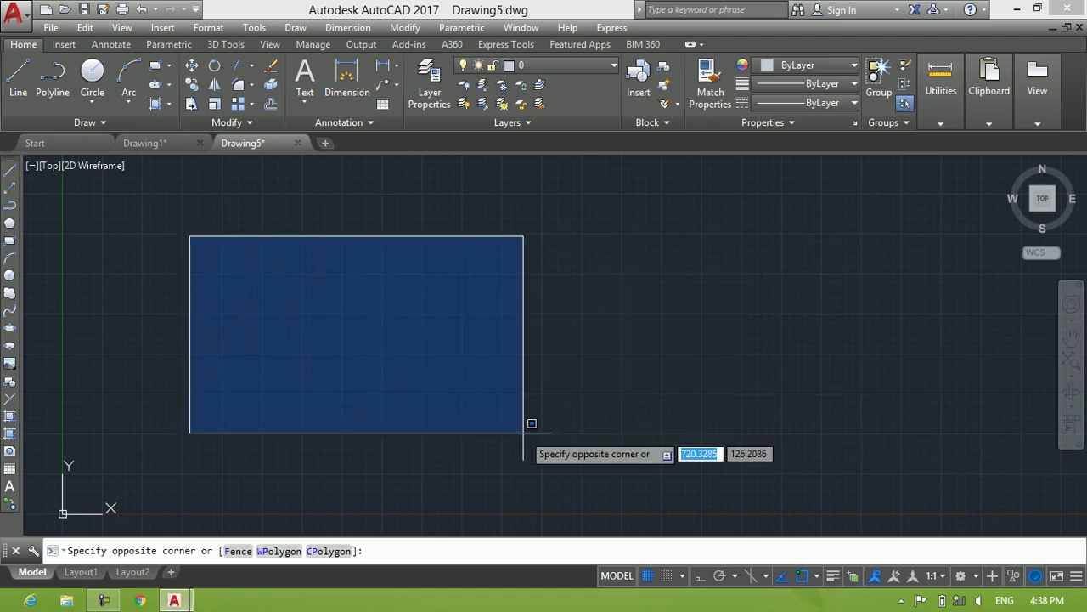
pyautogui.click(502, 445)
pyautogui.click(525, 220)
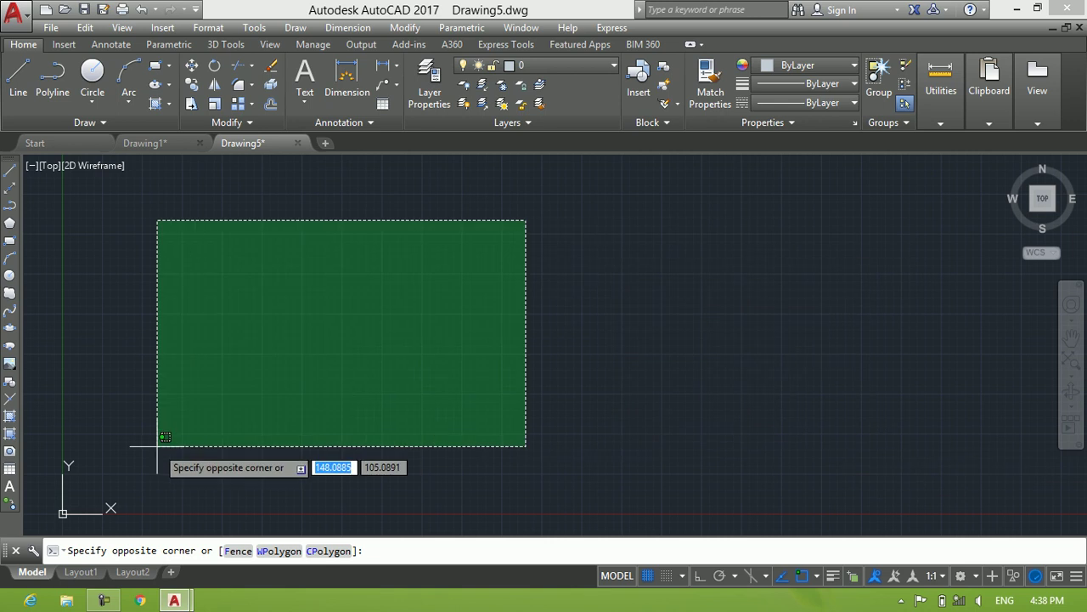
pyautogui.click(235, 450)
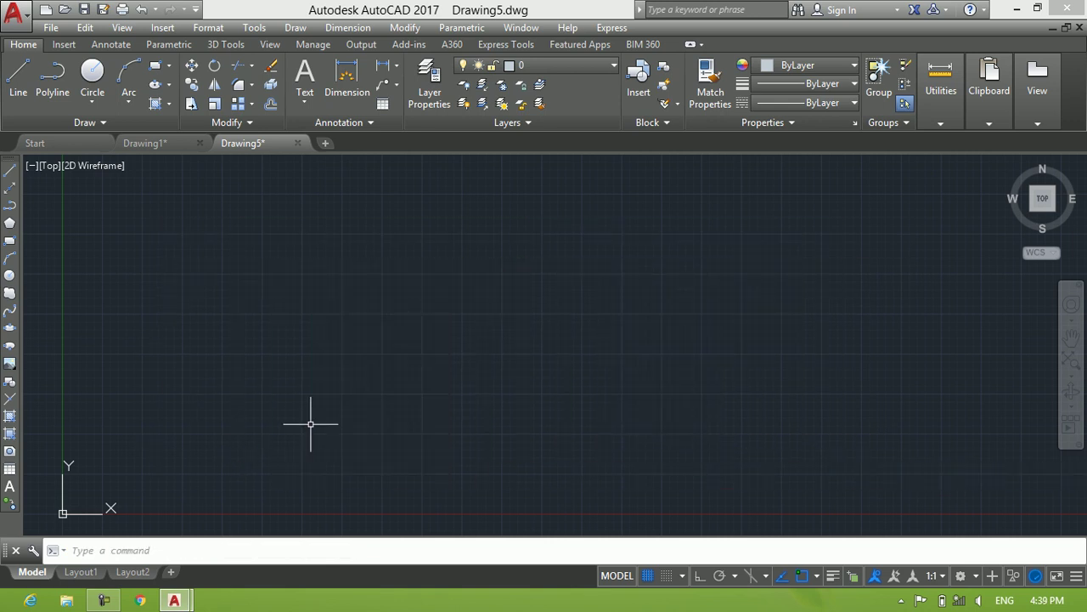
pyautogui.click(534, 221)
pyautogui.click(370, 465)
# Draw the first six-point zigzag line across the canvas with the L command
pyautogui.write('l')
pyautogui.press('Return')
pyautogui.click(215, 270)
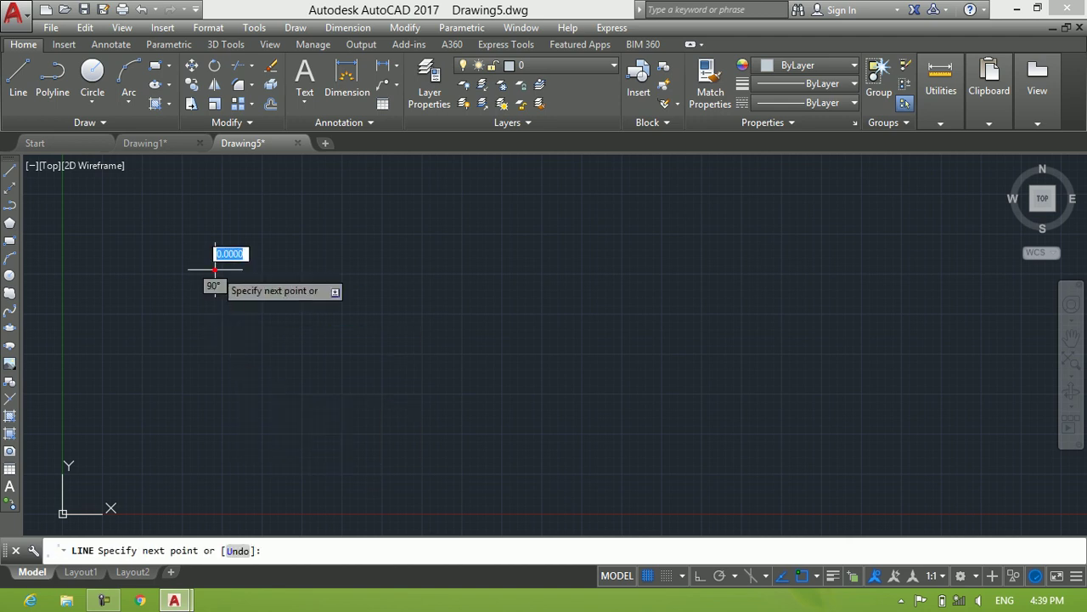
pyautogui.click(264, 400)
pyautogui.click(361, 255)
pyautogui.click(416, 410)
pyautogui.click(547, 243)
pyautogui.click(645, 397)
pyautogui.press('Return')
# Draw a tall rectangle on the right with REC
pyautogui.write('REC')
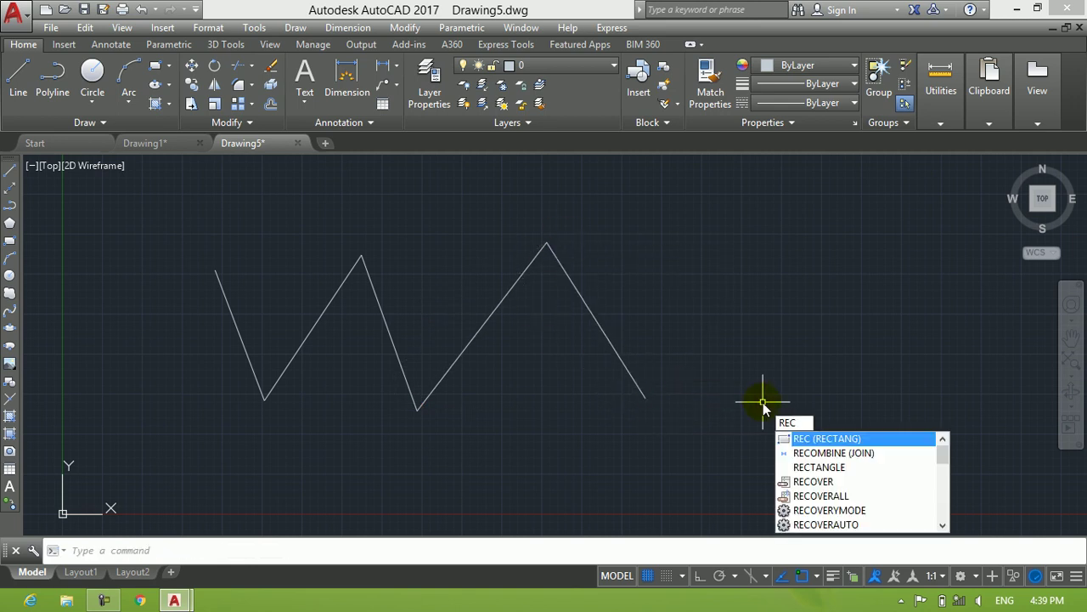
pyautogui.press('Return')
pyautogui.click(808, 267)
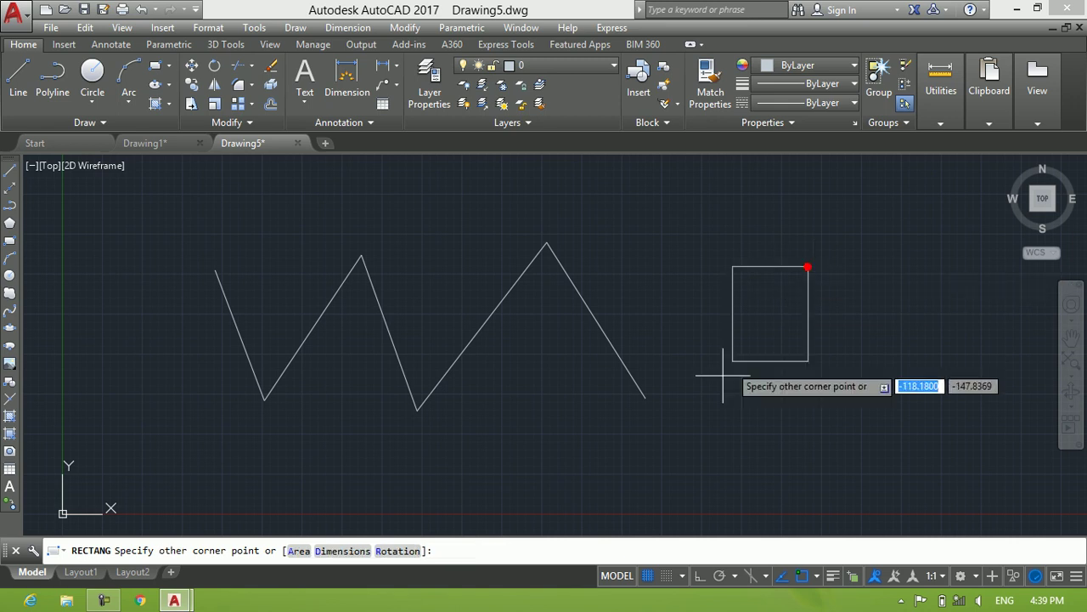
pyautogui.click(681, 425)
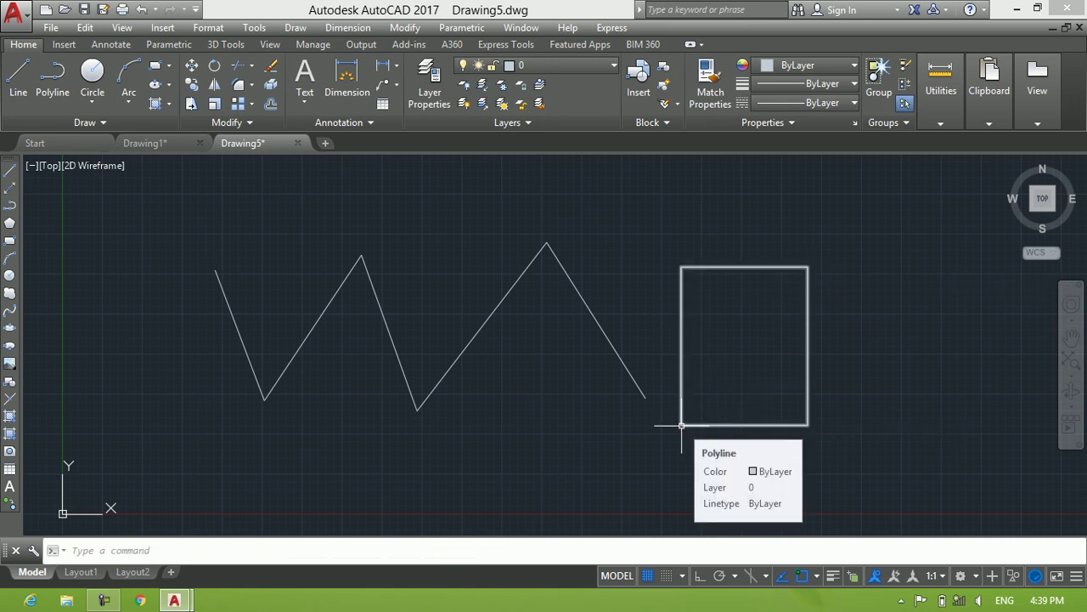
# Draw a second six-point zigzag line overlapping the first
pyautogui.write('l')
pyautogui.press('Return')
pyautogui.click(533, 400)
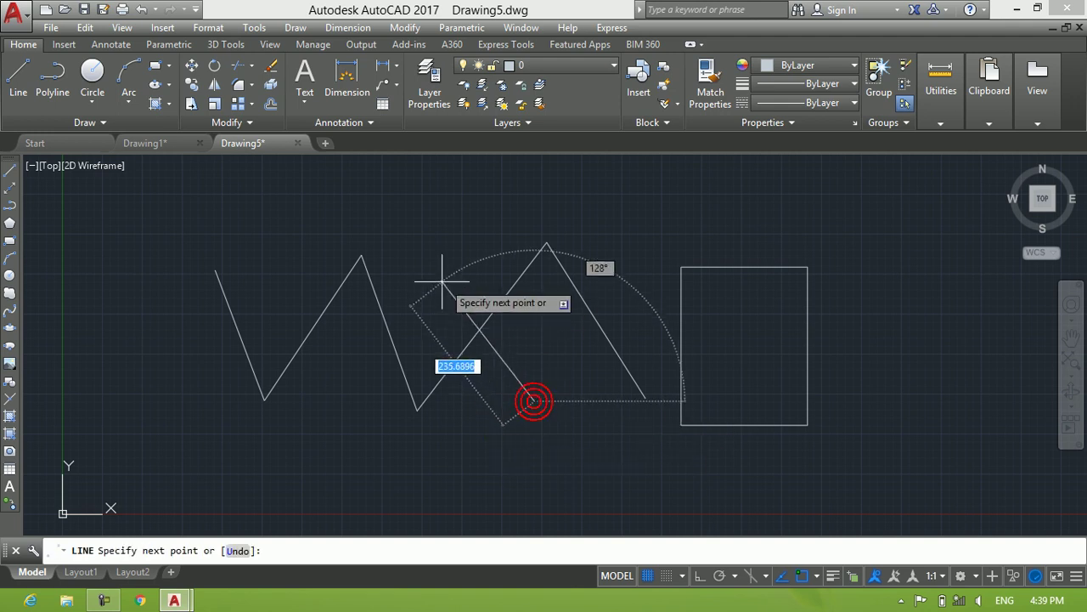
pyautogui.click(450, 292)
pyautogui.click(365, 388)
pyautogui.click(336, 335)
pyautogui.click(302, 399)
pyautogui.click(294, 323)
pyautogui.press('Return')
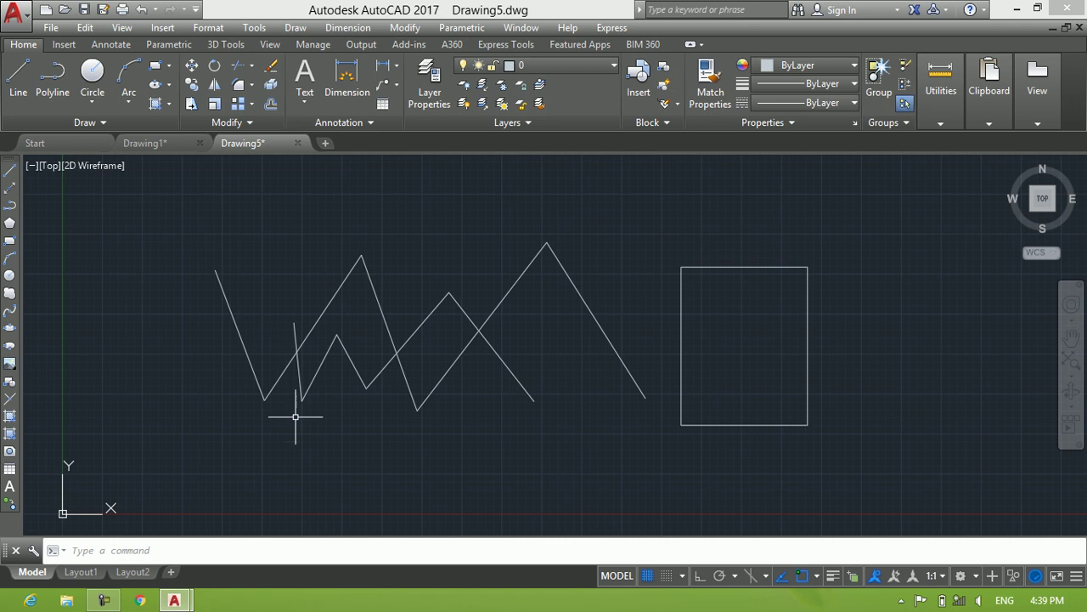
# Draw a small circle at the upper left
pyautogui.write('c')
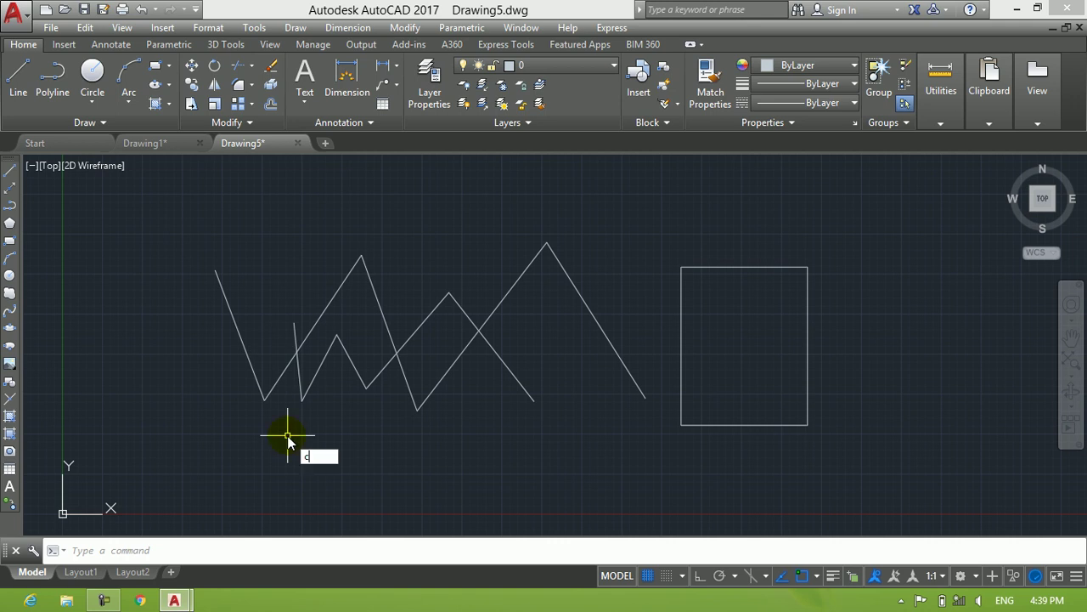
pyautogui.press('Return')
pyautogui.click(268, 267)
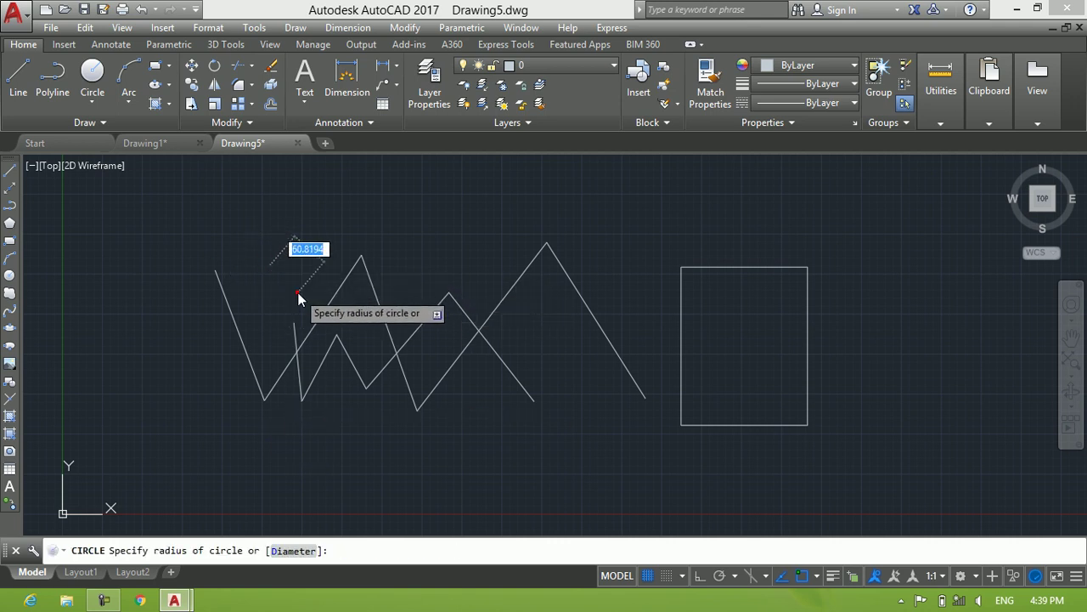
pyautogui.click(297, 292)
# Draw two smaller rectangles, one near the top and one at the bottom
pyautogui.write('rec')
pyautogui.press('Return')
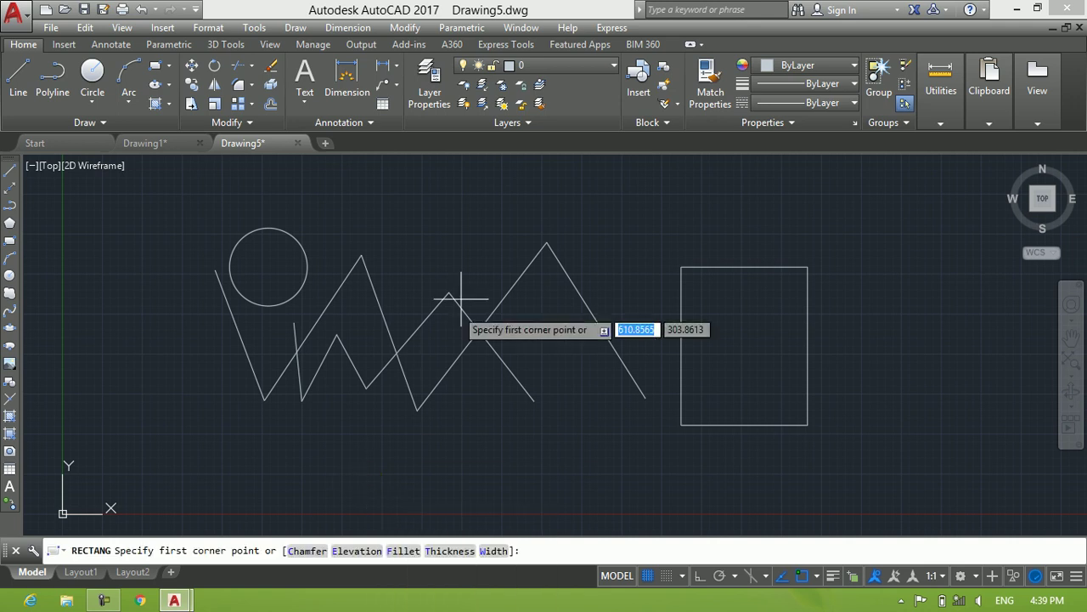
pyautogui.click(409, 225)
pyautogui.click(492, 261)
pyautogui.rightClick(496, 432)
pyautogui.click(396, 436)
pyautogui.click(526, 476)
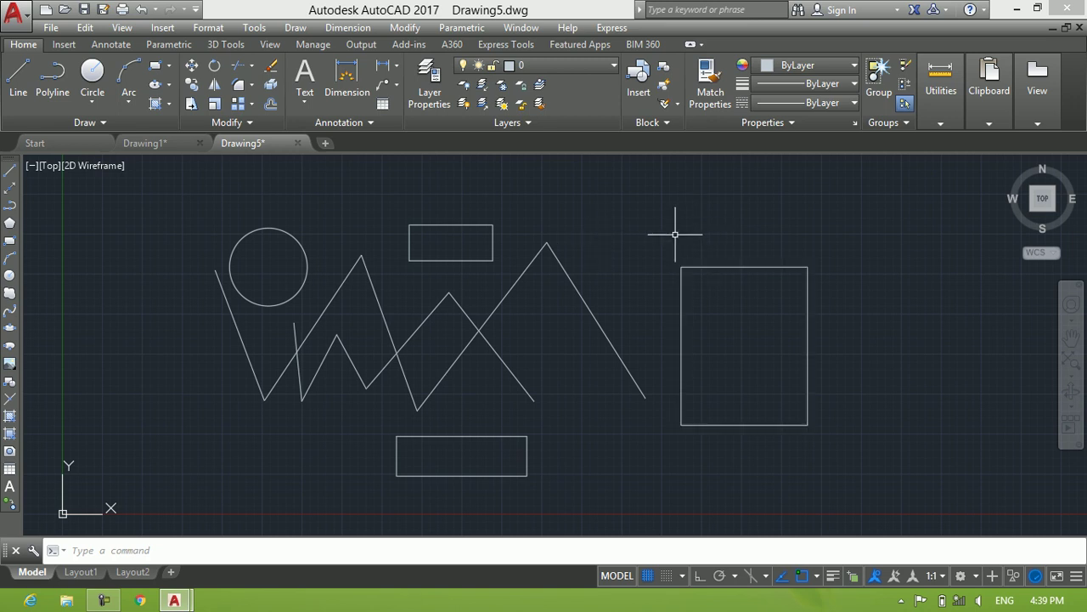
# Select the tall rectangle by picking it and by a crossing box, clearing each time
pyautogui.click(743, 266)
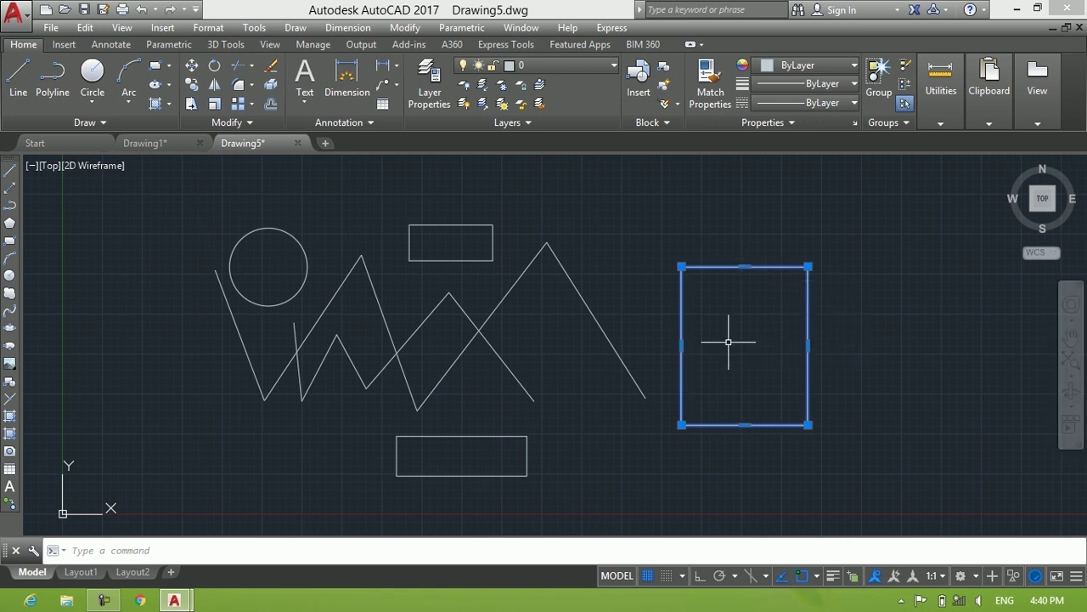
pyautogui.press('Escape')
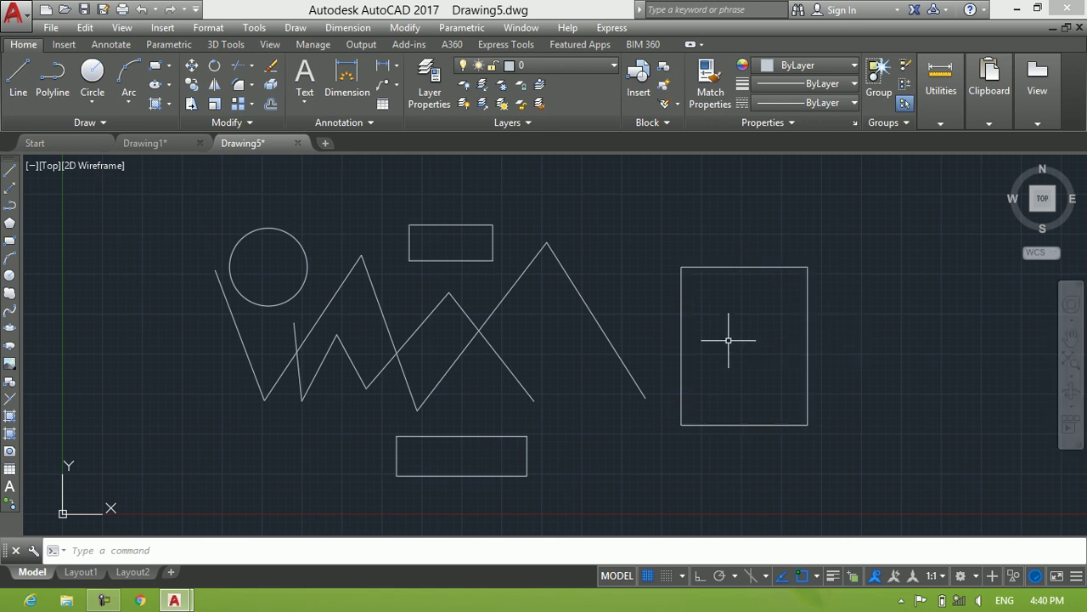
pyautogui.click(911, 212)
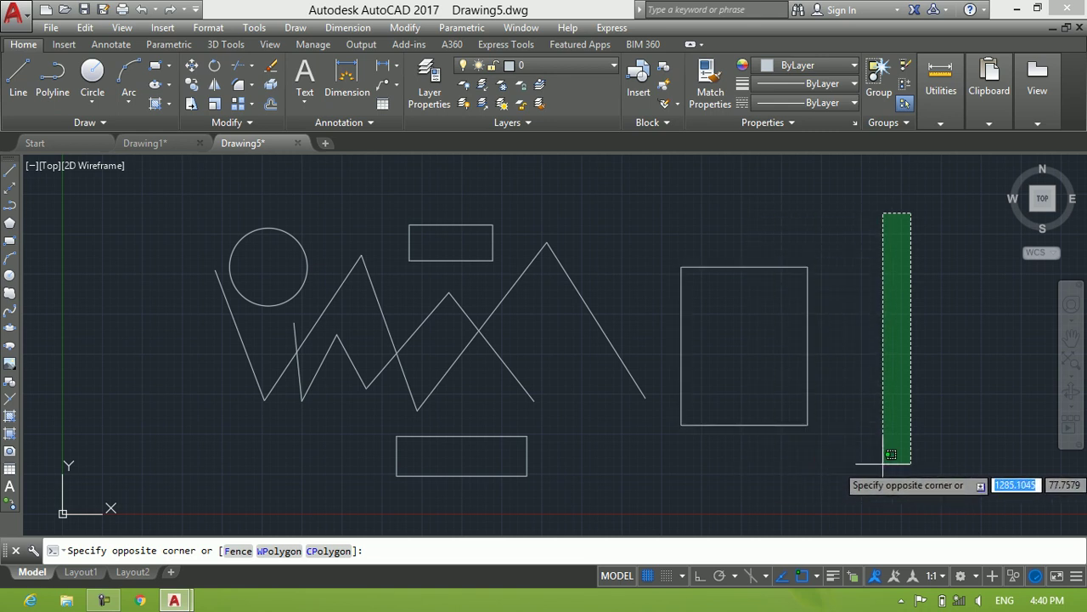
pyautogui.click(801, 472)
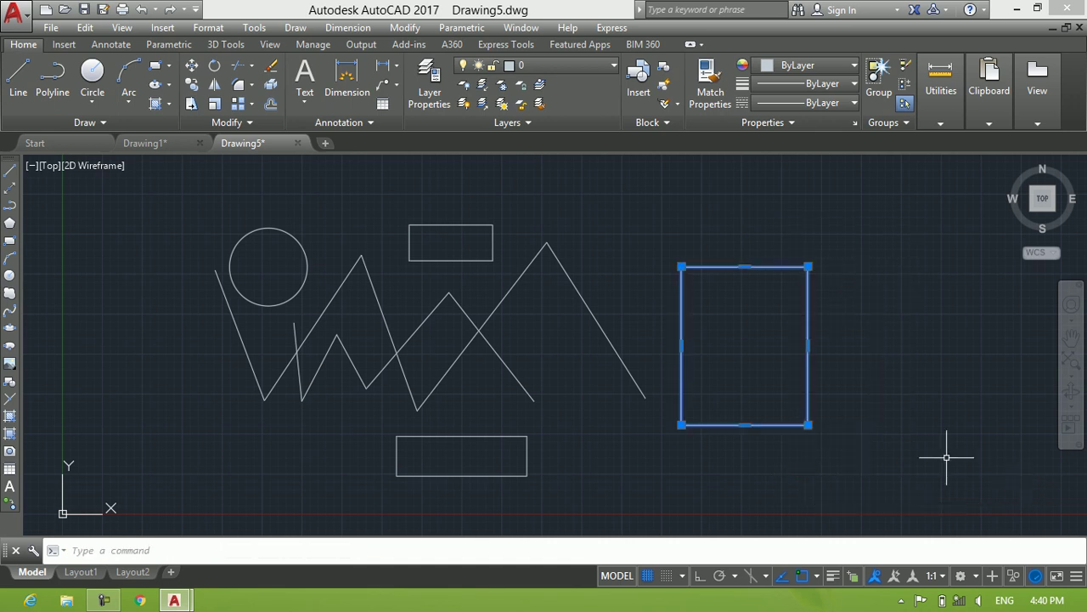
pyautogui.press('Escape')
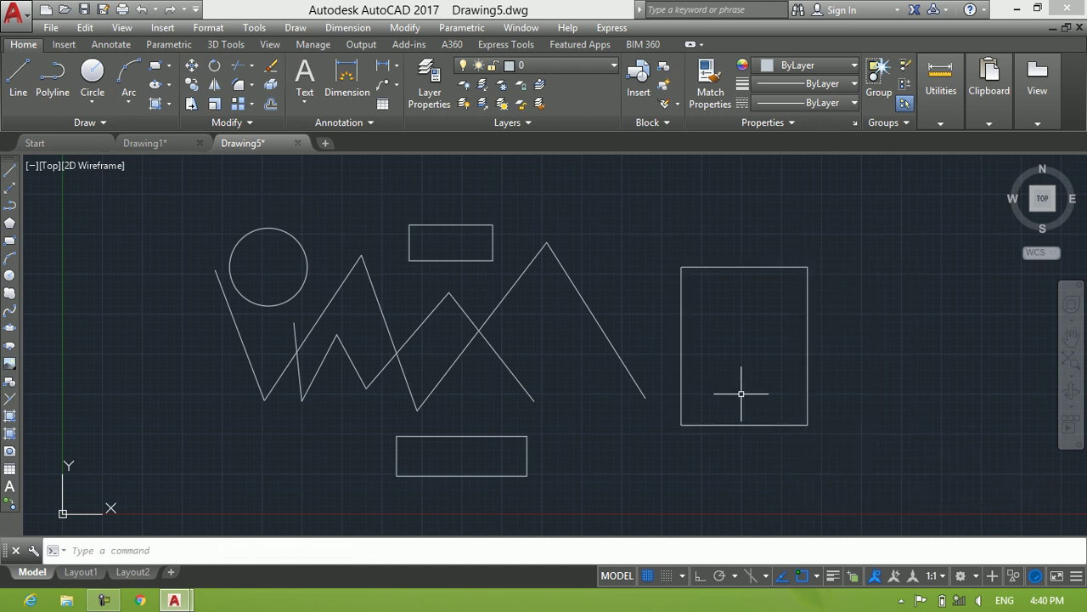
# Crossing-select the zigzag lines and the circle, then clear the selection
pyautogui.click(622, 194)
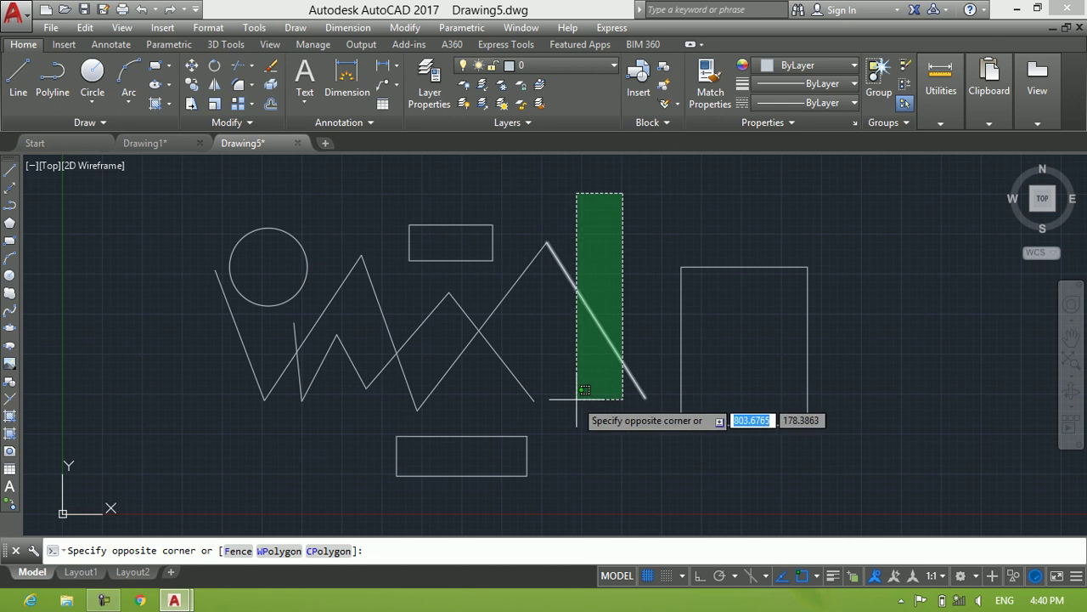
pyautogui.click(498, 397)
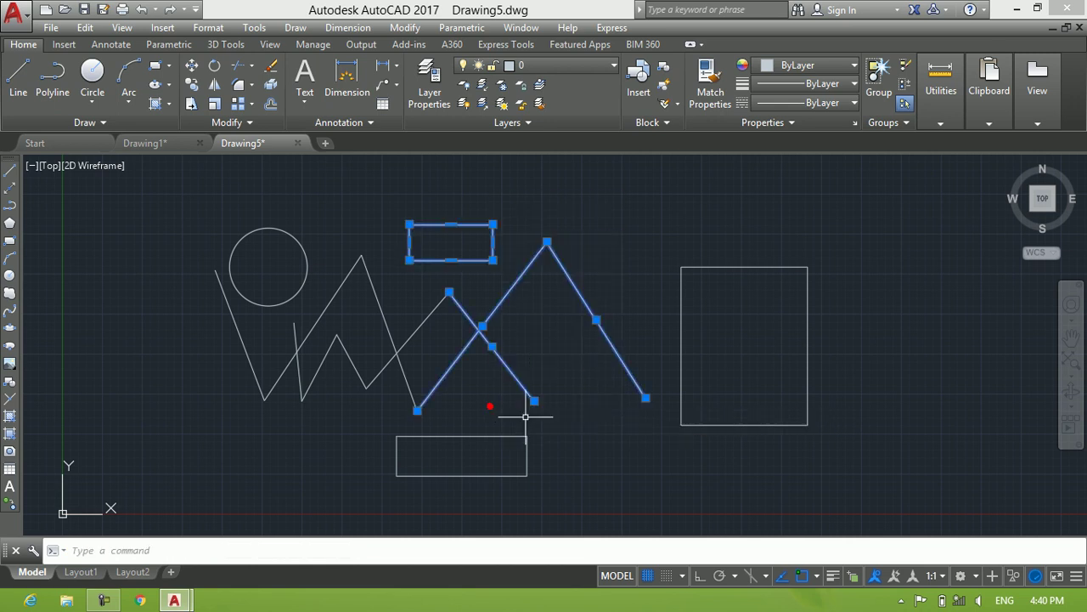
pyautogui.click(337, 203)
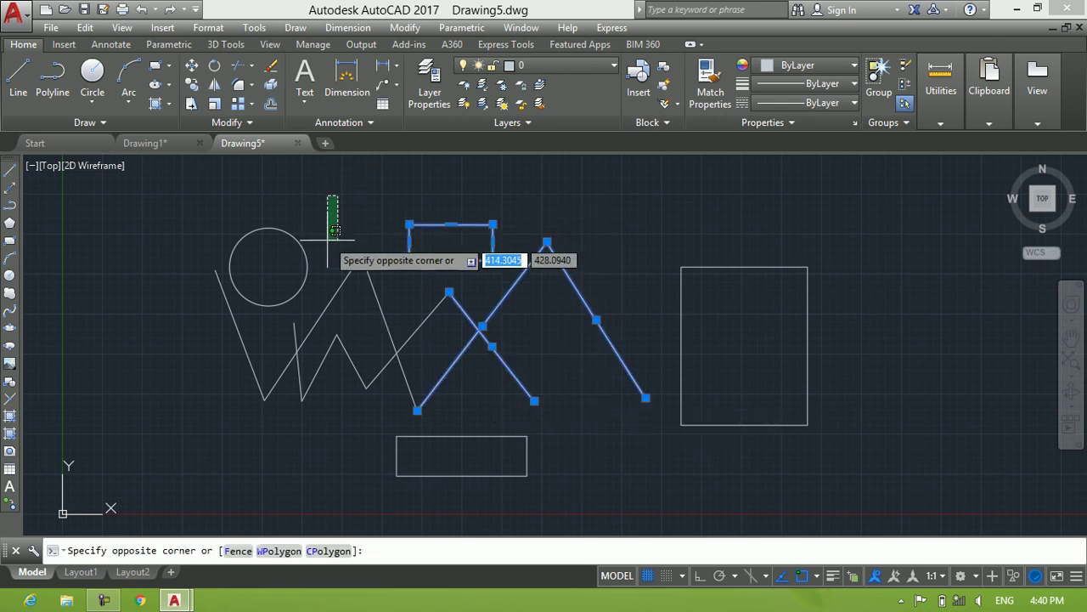
pyautogui.click(308, 265)
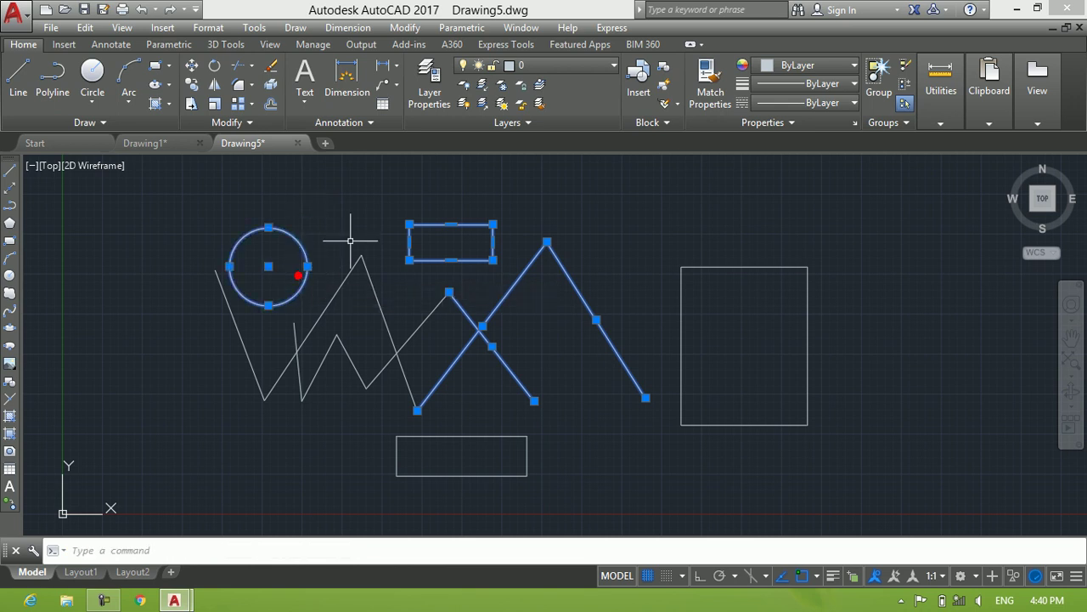
pyautogui.press('Escape')
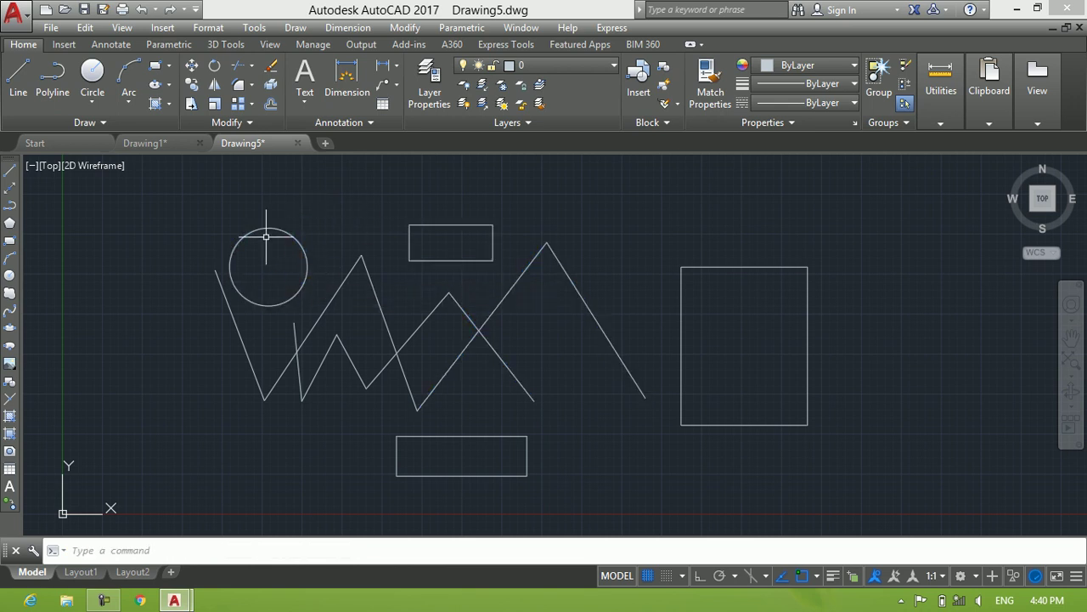
# Try several window boxes near the circle until one fully encloses and selects it
pyautogui.click(168, 204)
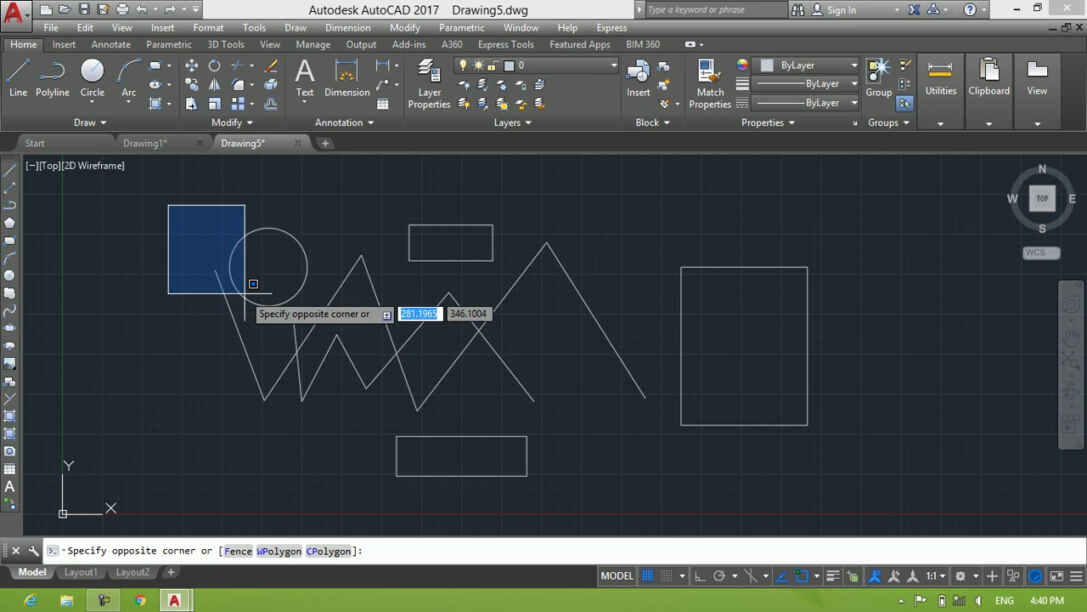
pyautogui.click(265, 334)
pyautogui.click(184, 204)
pyautogui.click(265, 344)
pyautogui.click(195, 204)
pyautogui.click(279, 352)
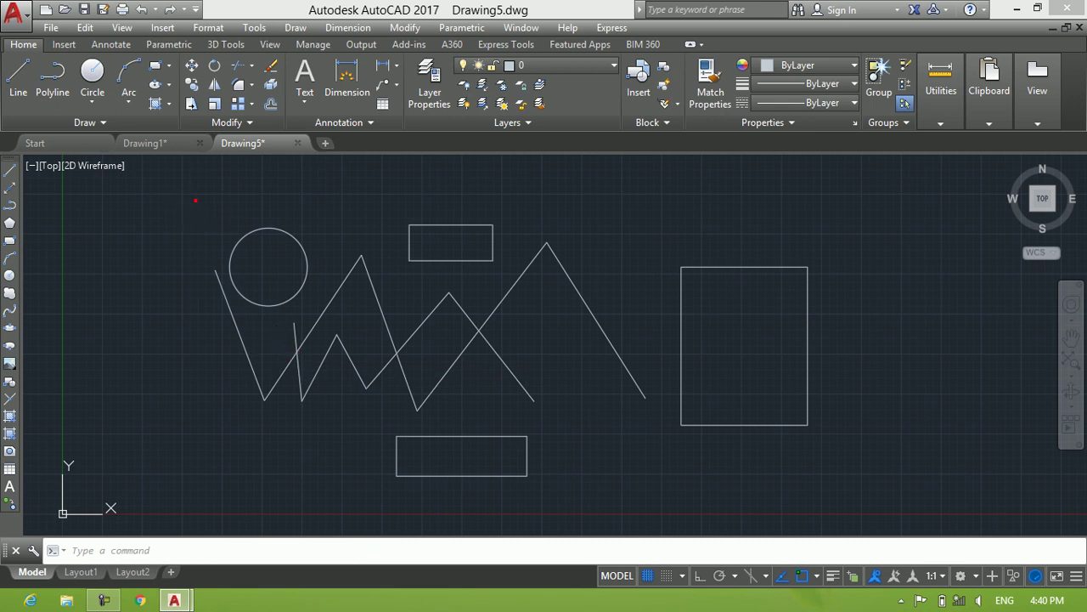
pyautogui.click(195, 201)
pyautogui.click(334, 333)
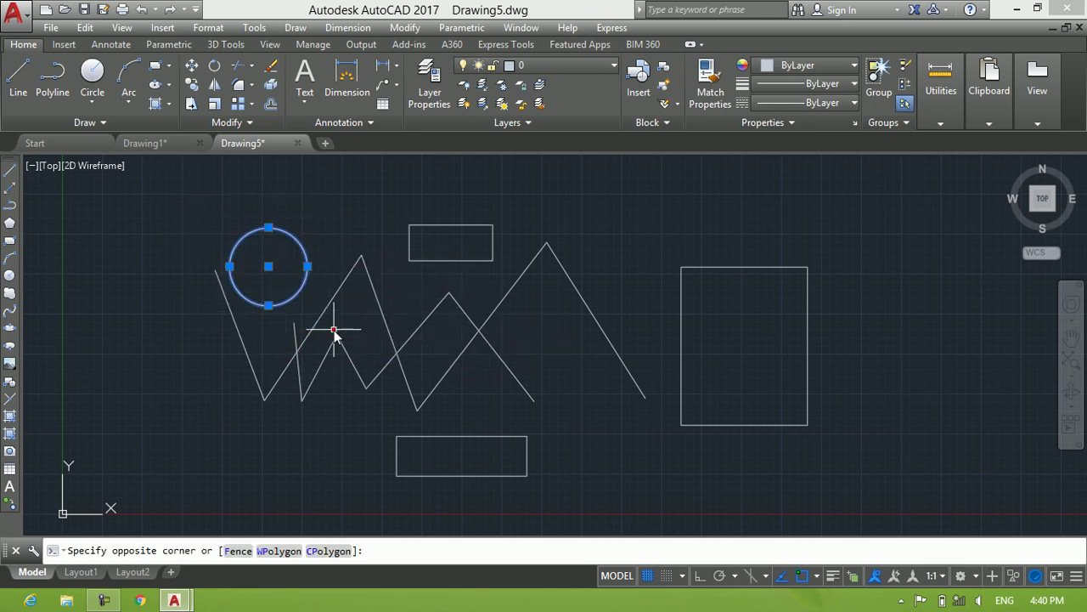
# Add the tall right rectangle with a window; a window short of the lower rectangle misses it
pyautogui.click(617, 214)
pyautogui.click(850, 450)
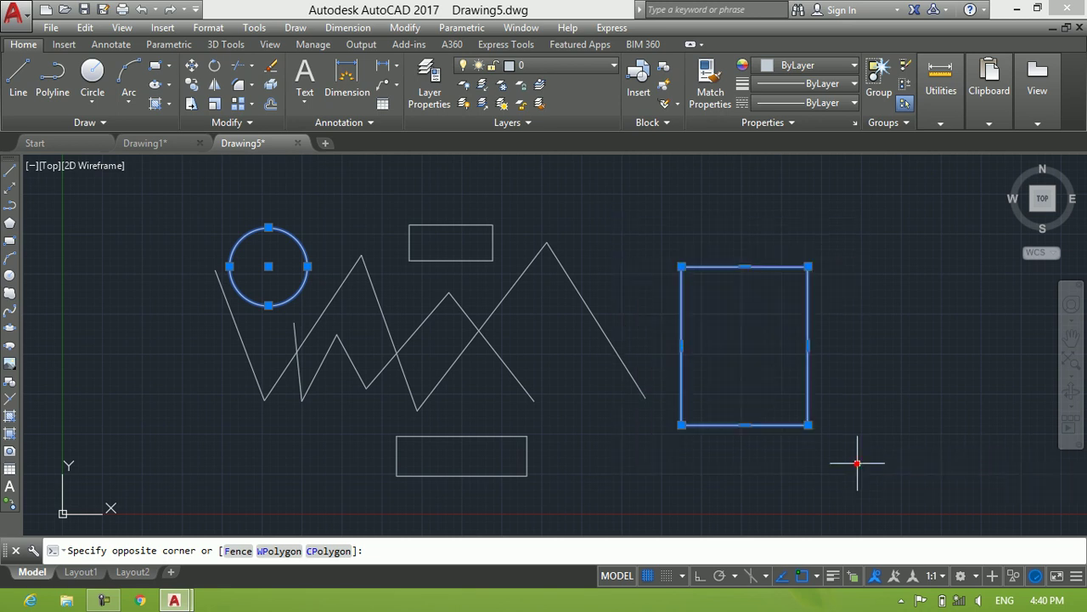
pyautogui.click(364, 418)
pyautogui.click(491, 482)
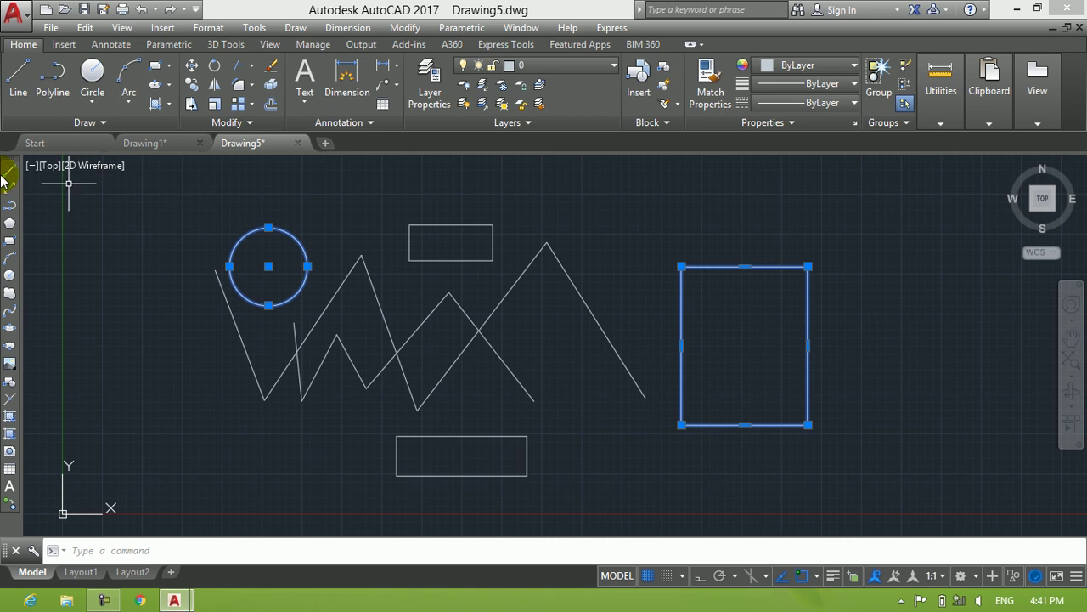
pyautogui.click(42, 145)
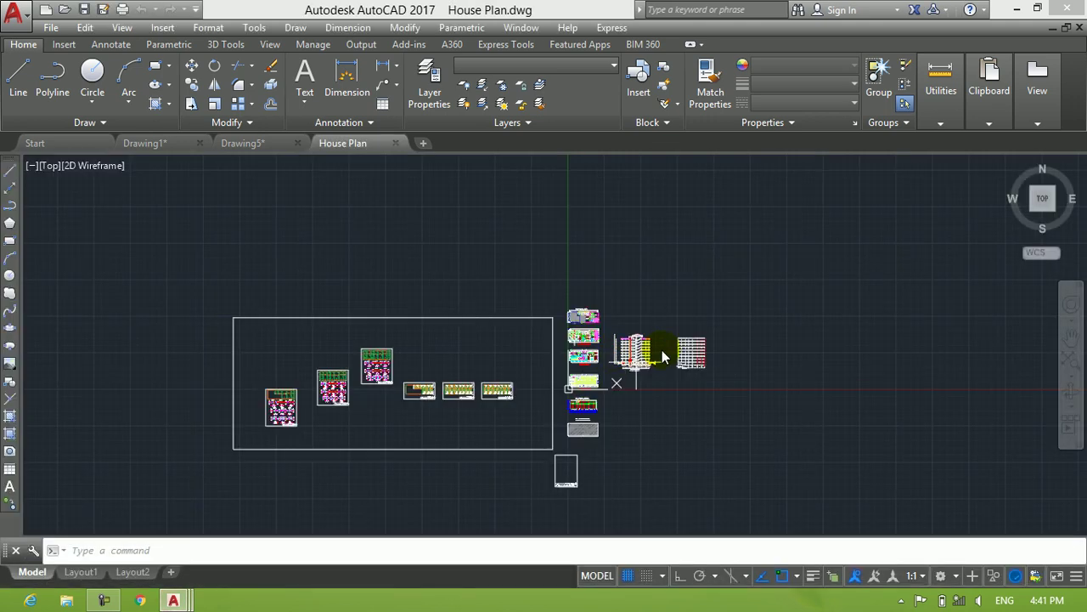
# Zoom and pan across the House Plan to the two 1200 windows on the lower wall
pyautogui.scroll(8, 580, 336)
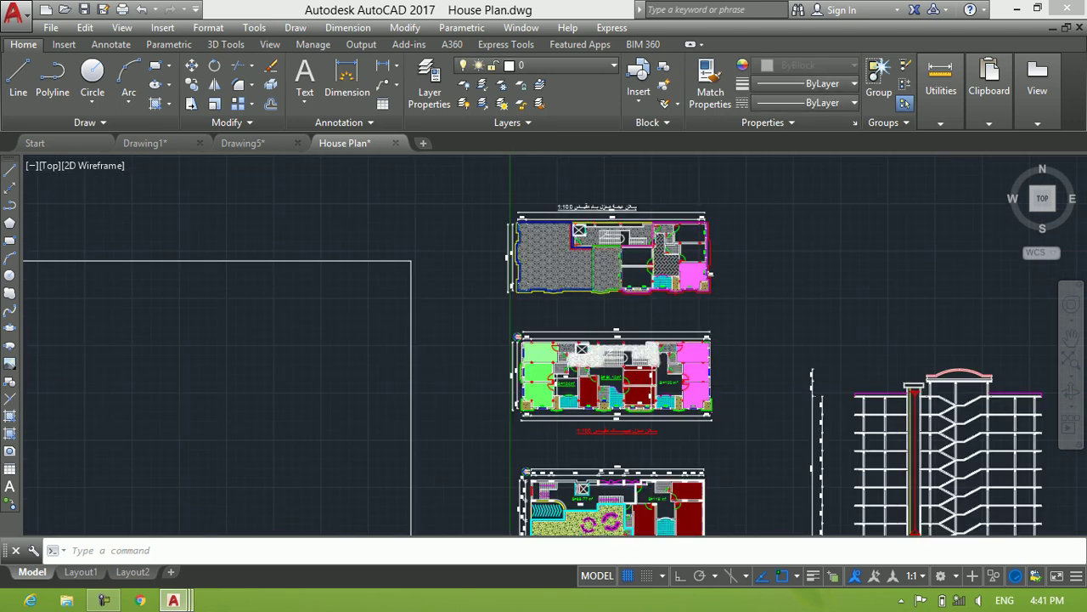
pyautogui.scroll(4, 563, 266)
pyautogui.moveTo(563, 267); pyautogui.dragTo(533, 447, button='middle')
pyautogui.scroll(8, 837, 328)
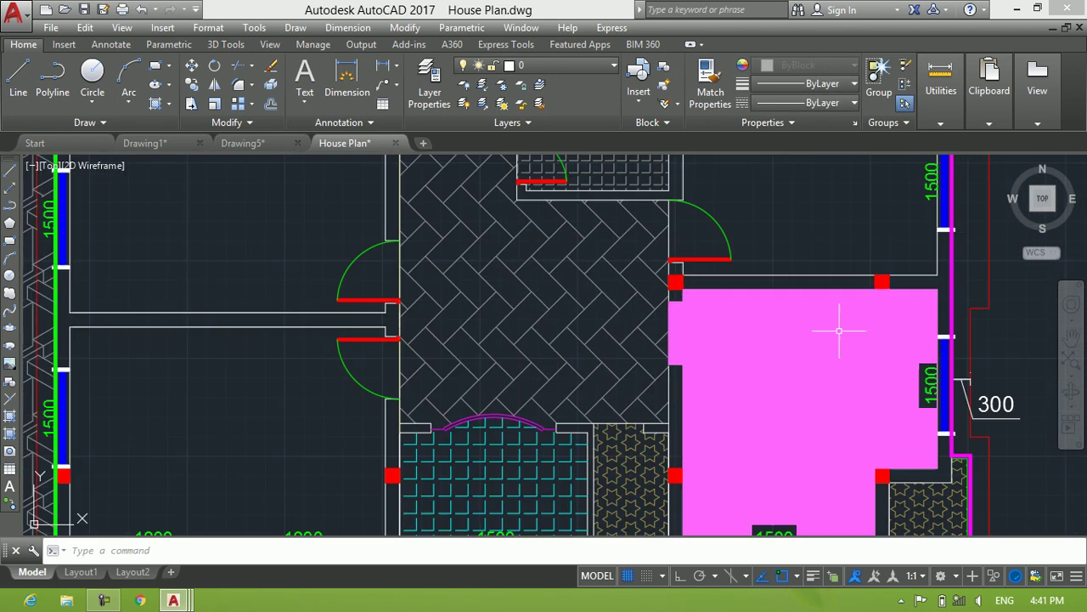
pyautogui.moveTo(643, 443); pyautogui.dragTo(541, 271, button='middle')
pyautogui.scroll(3, 548, 340)
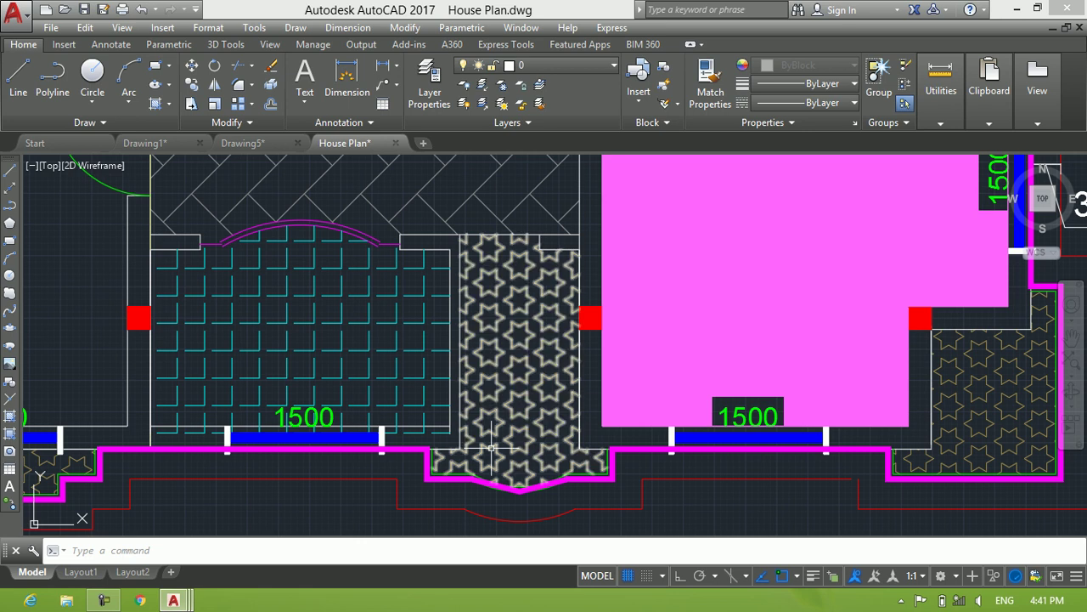
pyautogui.scroll(5, 490, 444)
pyautogui.moveTo(490, 445); pyautogui.dragTo(511, 346, button='middle')
pyautogui.scroll(-4, 244, 364)
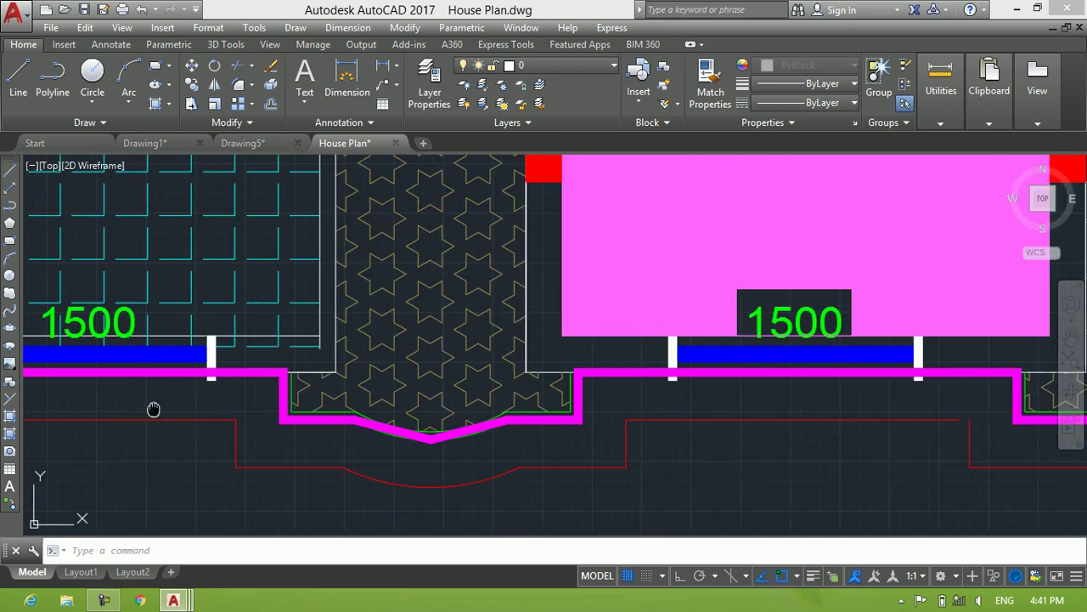
pyautogui.moveTo(150, 408); pyautogui.dragTo(708, 413, button='middle')
pyautogui.scroll(2, 708, 413)
pyautogui.scroll(-2, 420, 442)
pyautogui.moveTo(420, 443); pyautogui.dragTo(535, 439, button='middle')
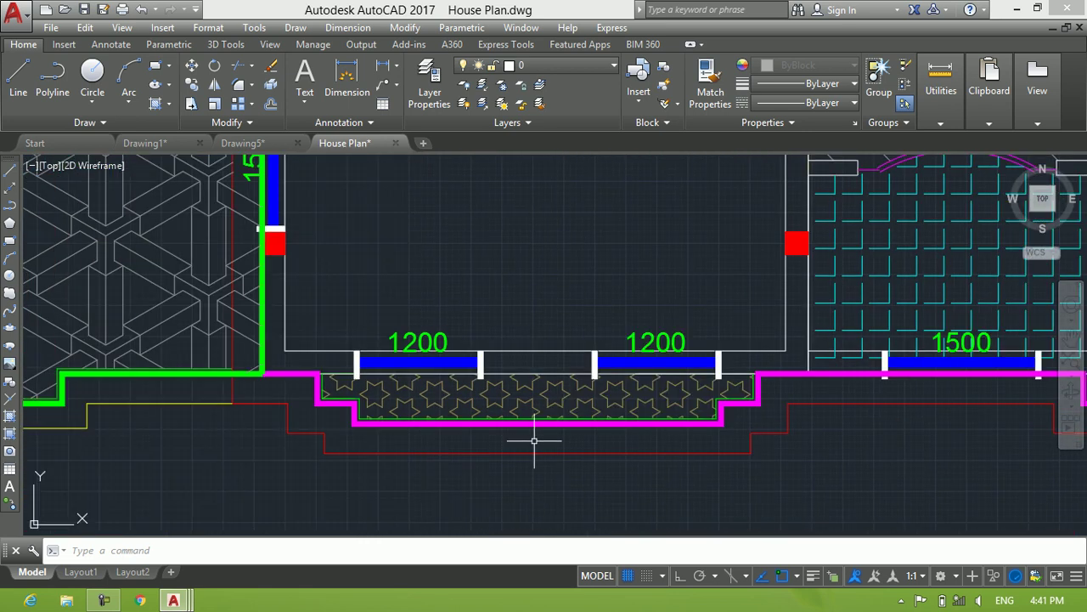
pyautogui.scroll(3, 391, 357)
# Window-select the left blue window, then crossing-select the right window's jamb, catching hatch and walls
pyautogui.click(413, 364)
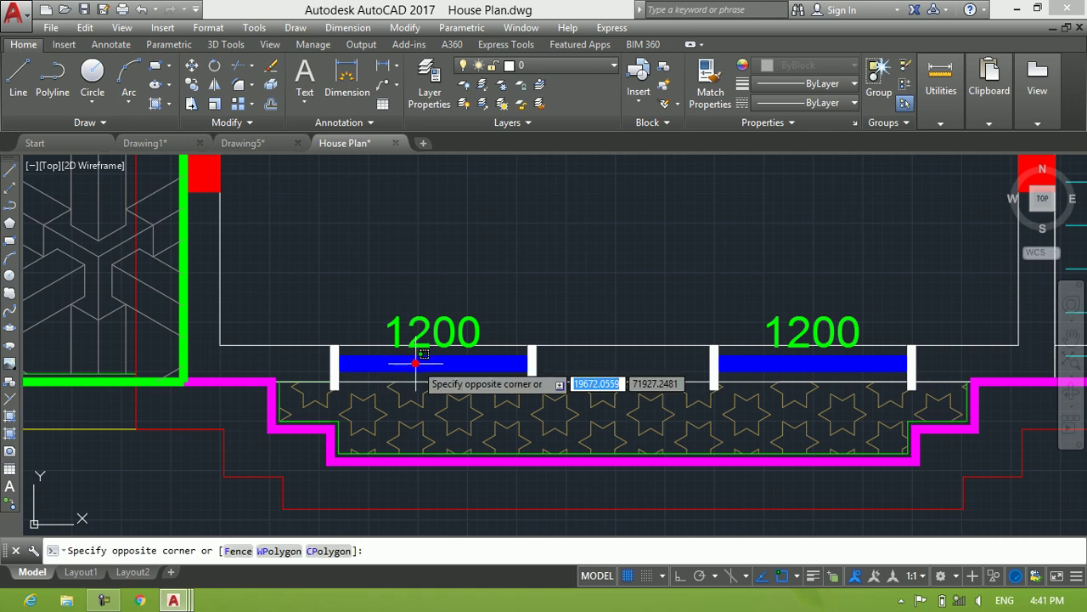
pyautogui.click(378, 366)
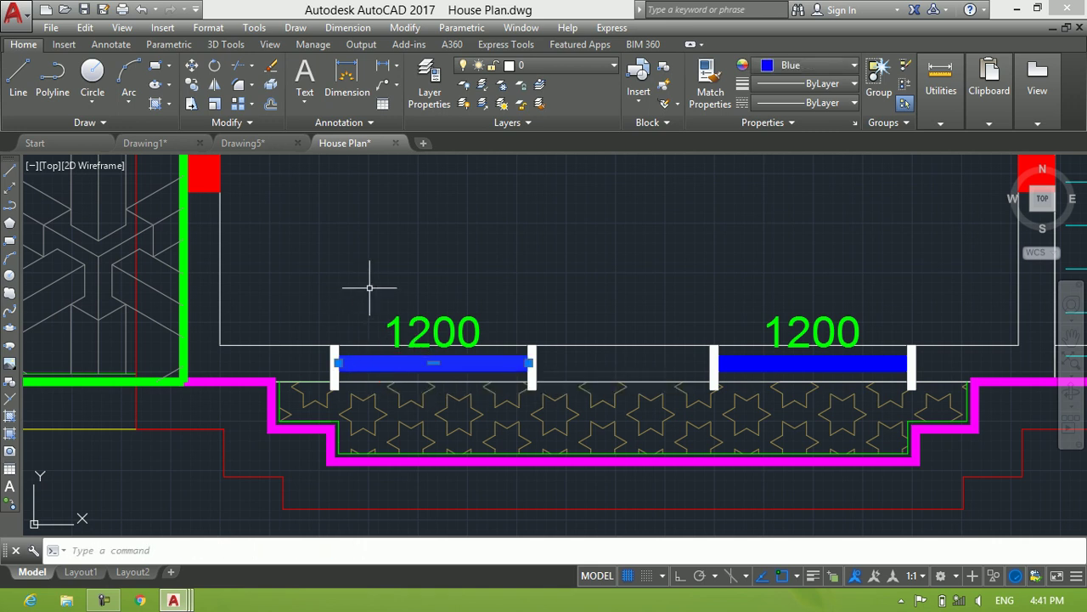
pyautogui.press('Escape')
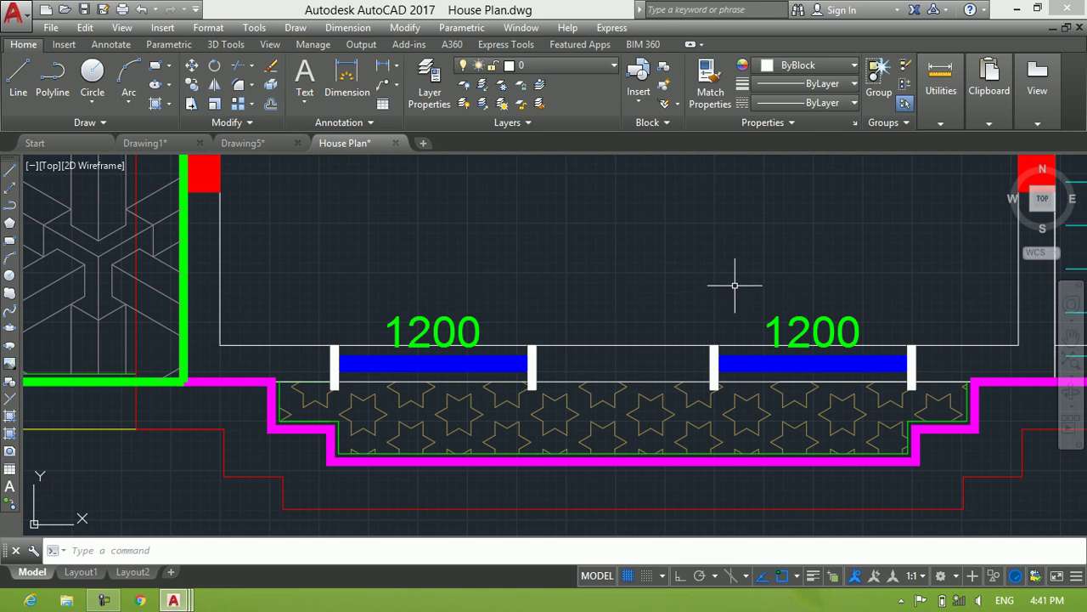
pyautogui.click(766, 295)
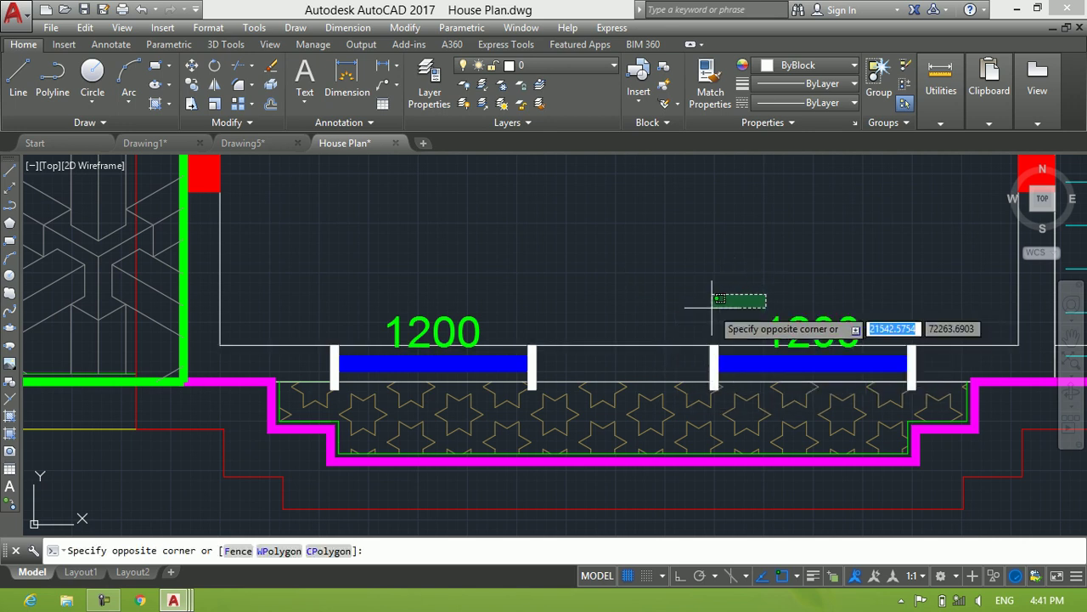
pyautogui.click(598, 472)
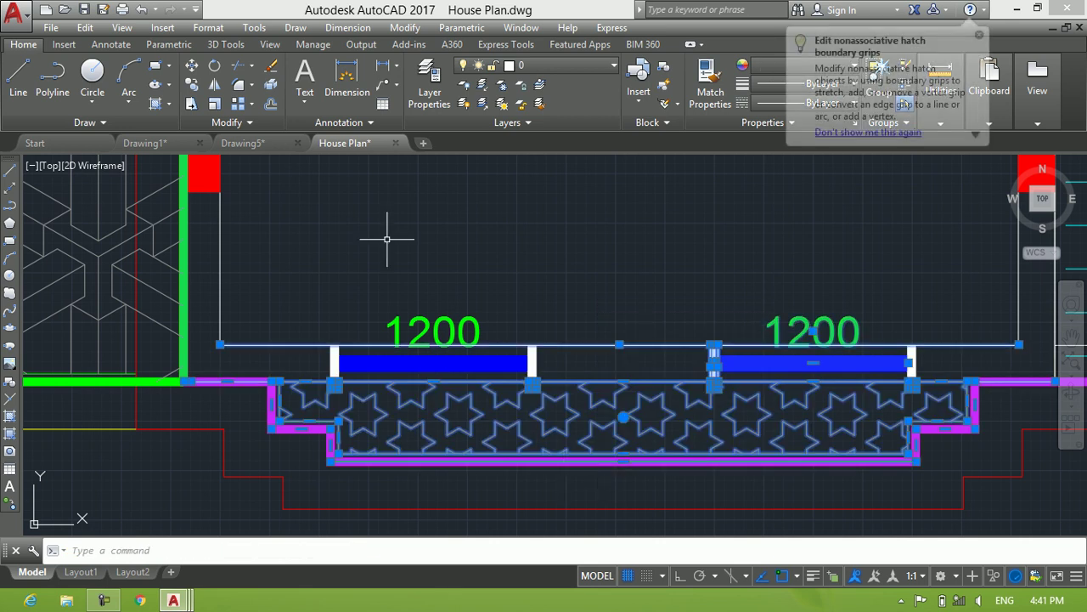
pyautogui.press('Escape')
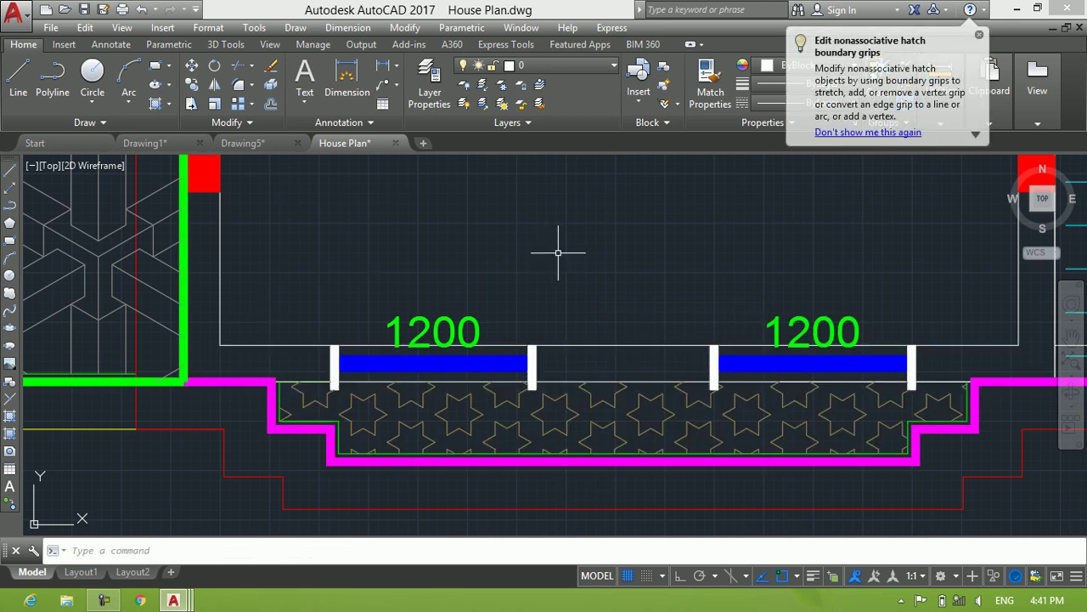
# Delete the right window's left jamb and undo it, then window-select its right jamb
pyautogui.click(630, 282)
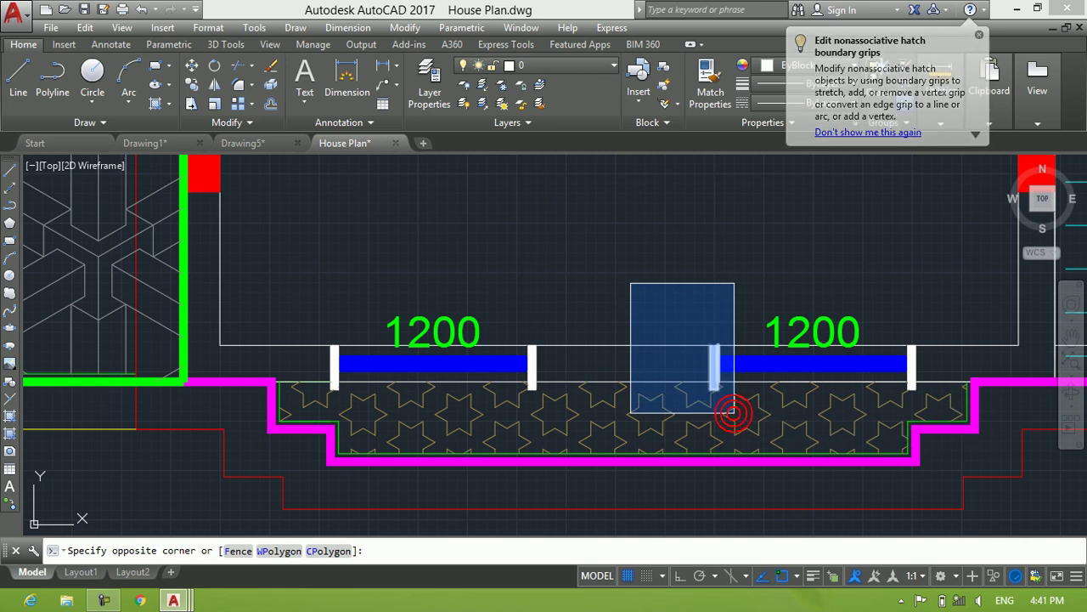
pyautogui.click(733, 414)
pyautogui.press('Delete')
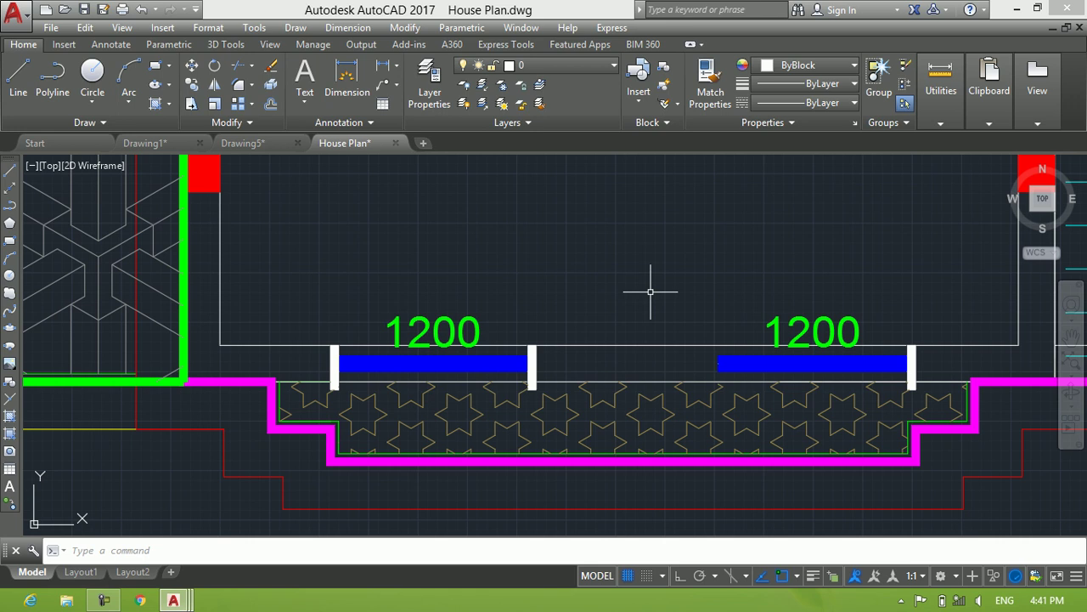
pyautogui.hotkey('ctrl', 'z')
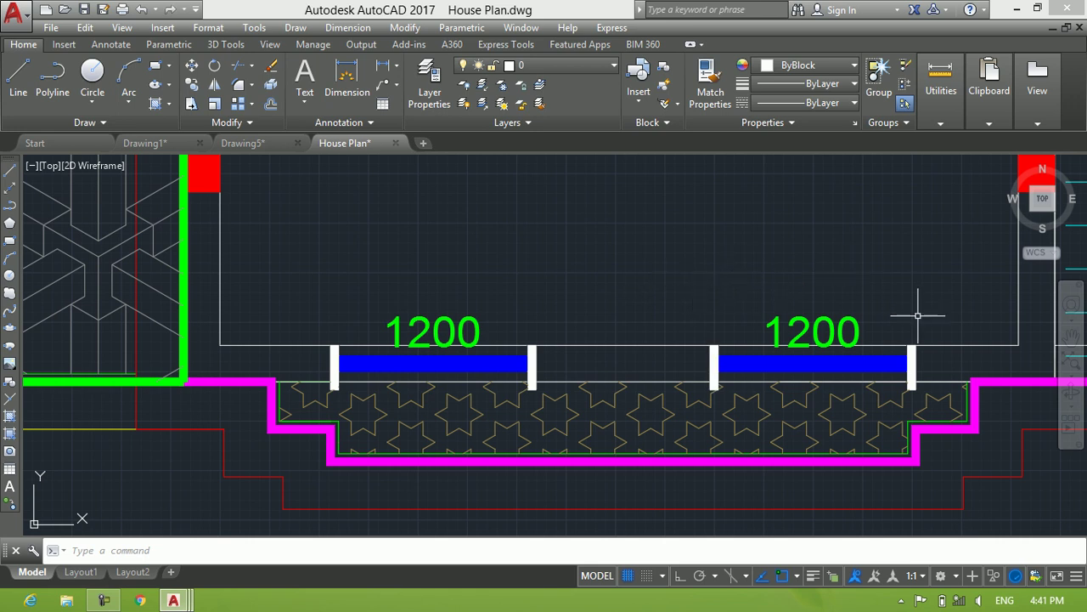
pyautogui.click(887, 321)
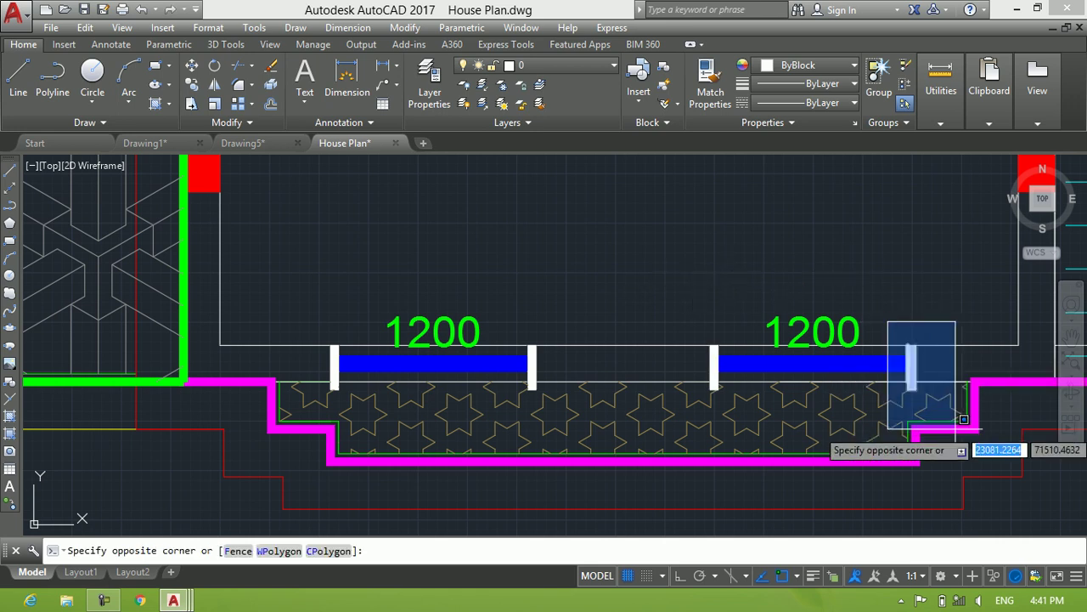
pyautogui.click(930, 423)
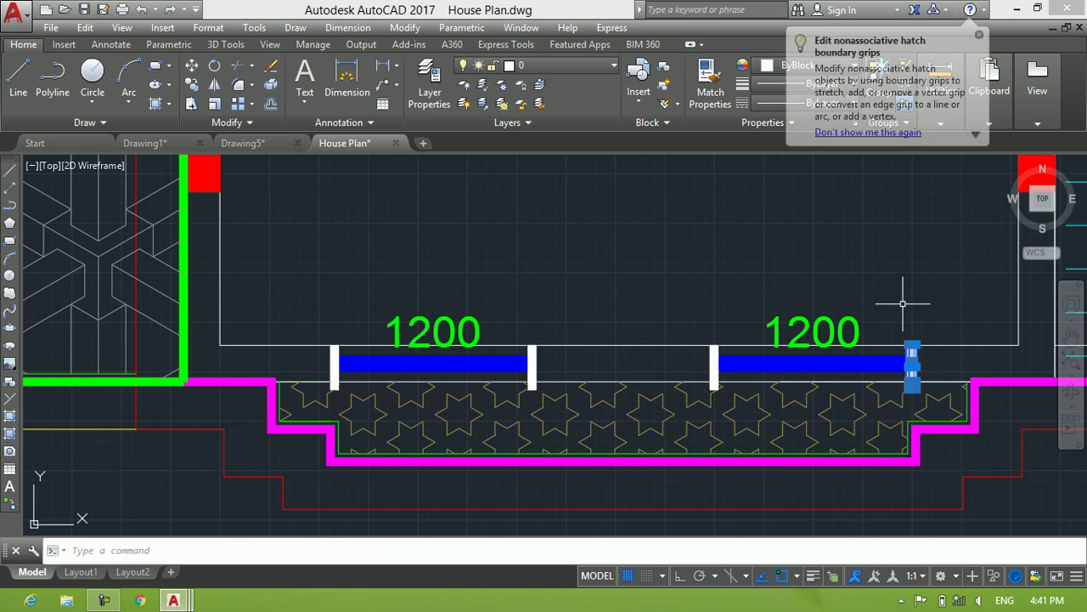
pyautogui.press('Delete')
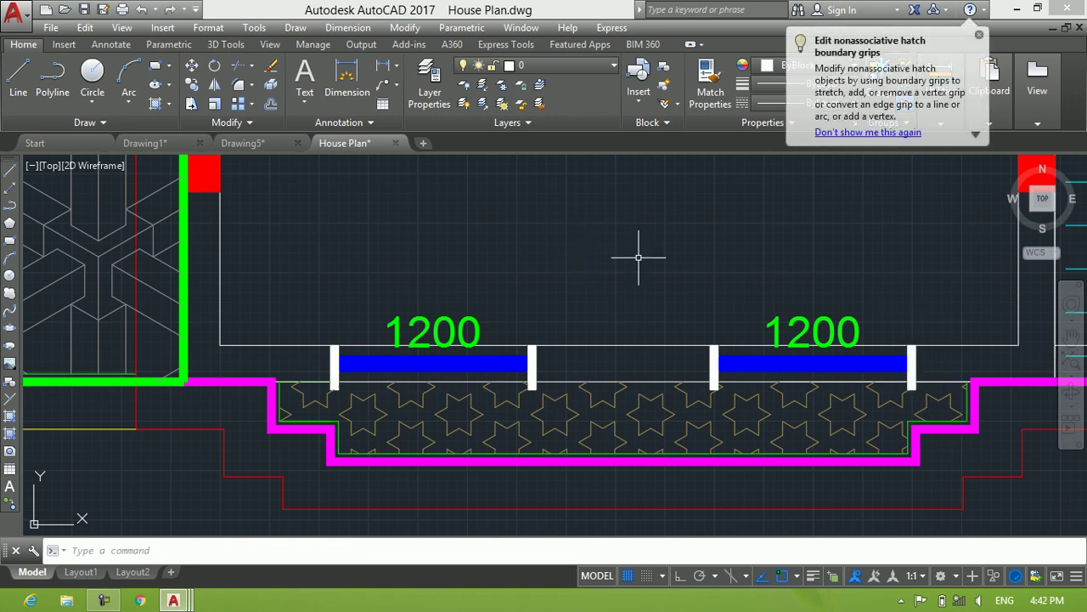
# Crossing-select the left window's jamb, lines and hatch, clear it, and return to Drawing5
pyautogui.scroll(-3, 669, 235)
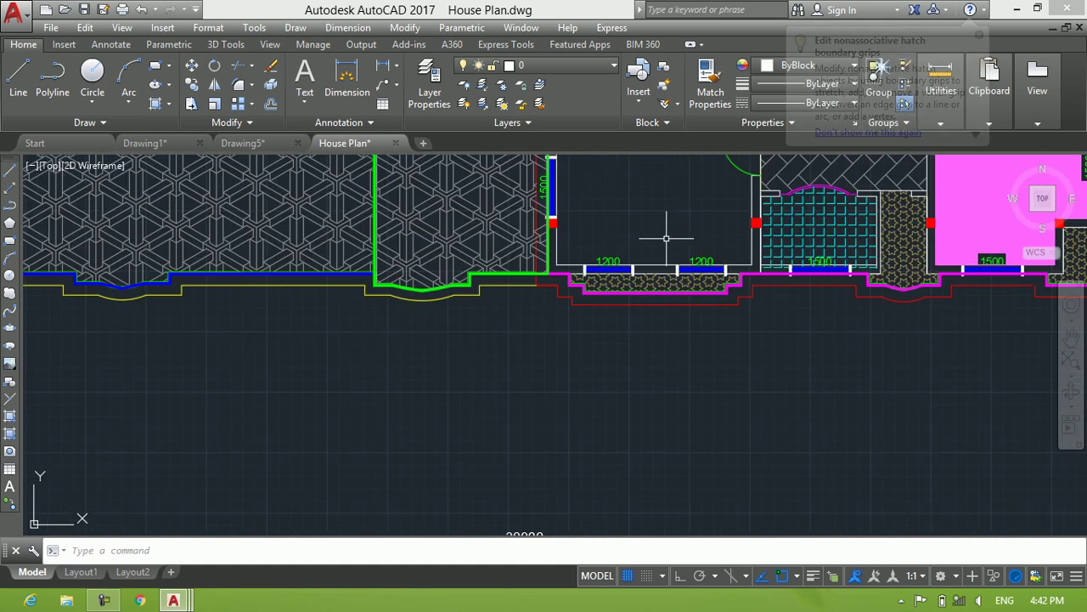
pyautogui.scroll(3, 667, 239)
pyautogui.moveTo(651, 238); pyautogui.dragTo(568, 299, button='middle')
pyautogui.scroll(4, 568, 300)
pyautogui.click(477, 310)
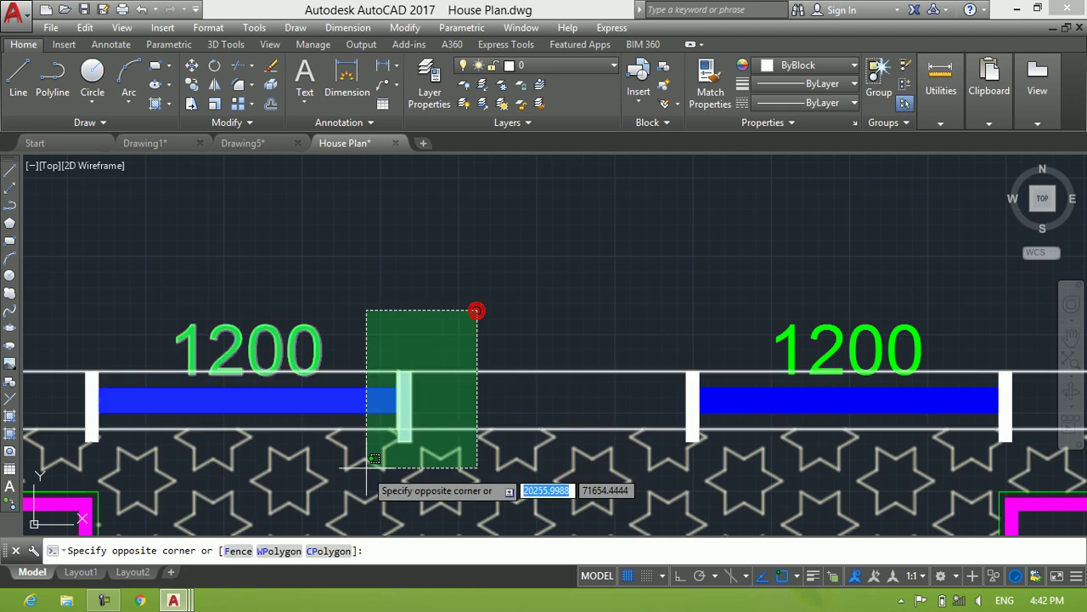
pyautogui.click(365, 434)
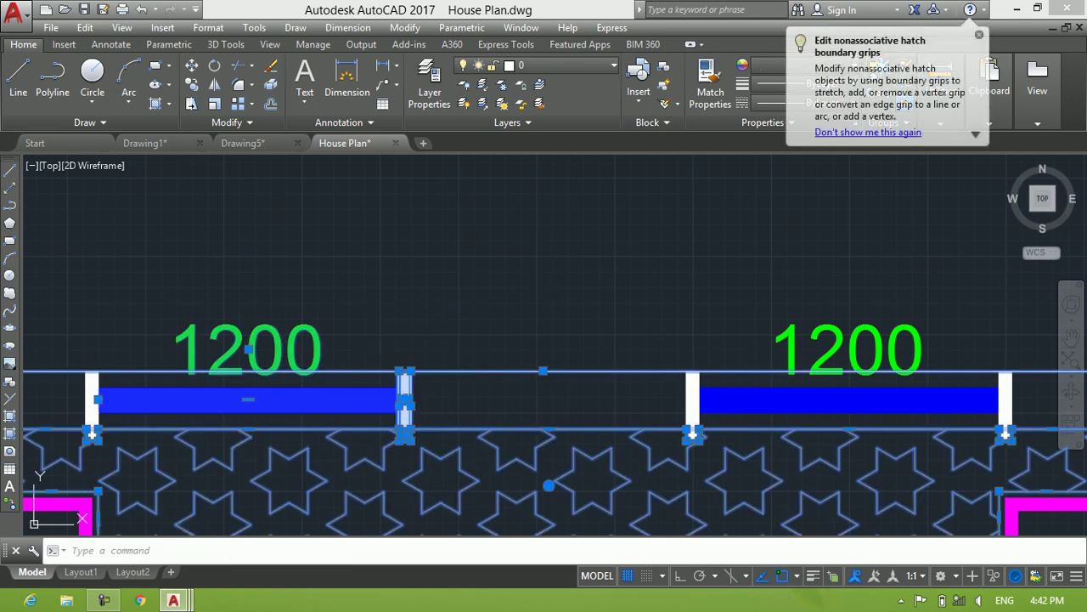
pyautogui.press('Escape')
pyautogui.scroll(-5, 556, 243)
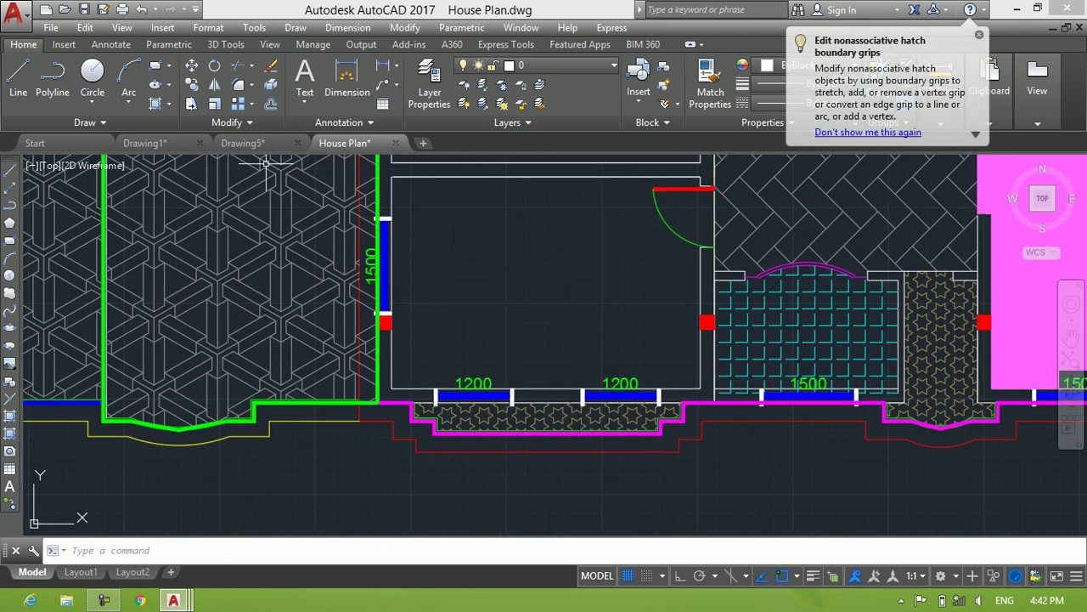
pyautogui.click(255, 143)
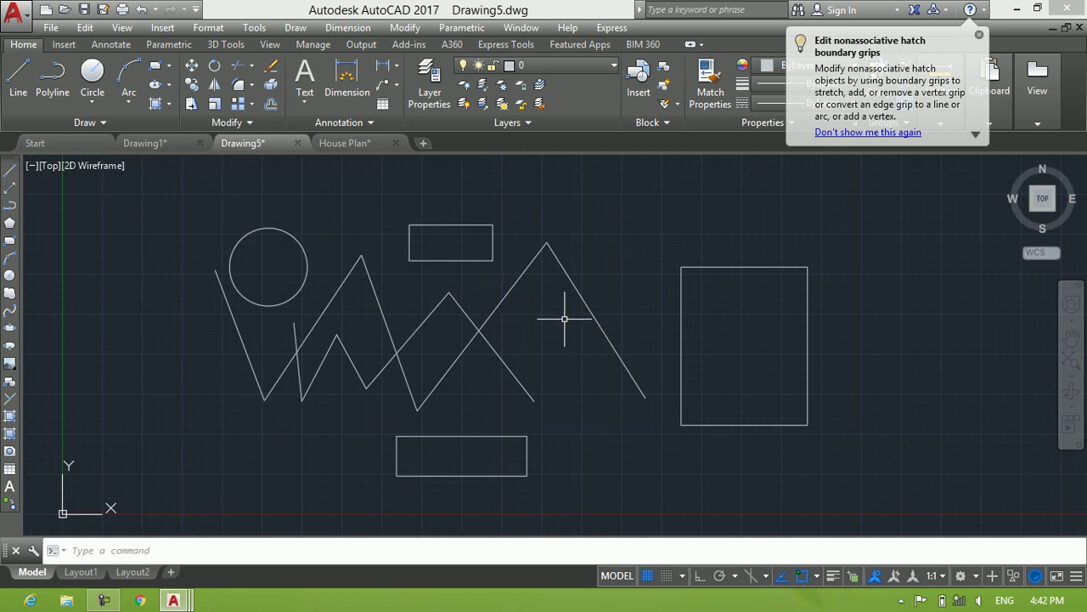
# Crossing-select every shape and line in Drawing5 and delete them all
pyautogui.click(906, 213)
pyautogui.click(189, 466)
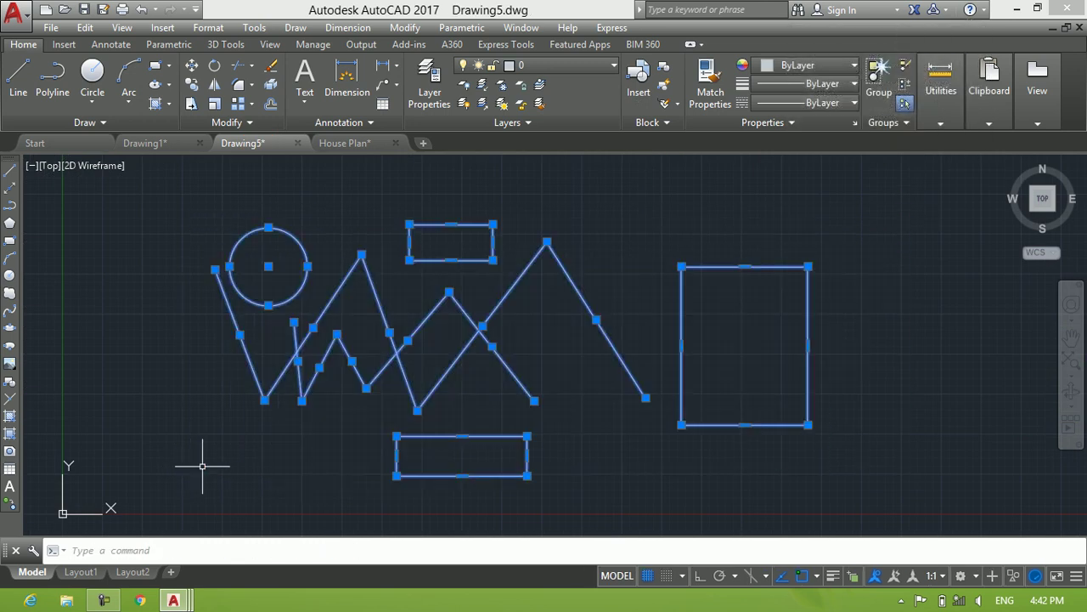
pyautogui.press('Delete')
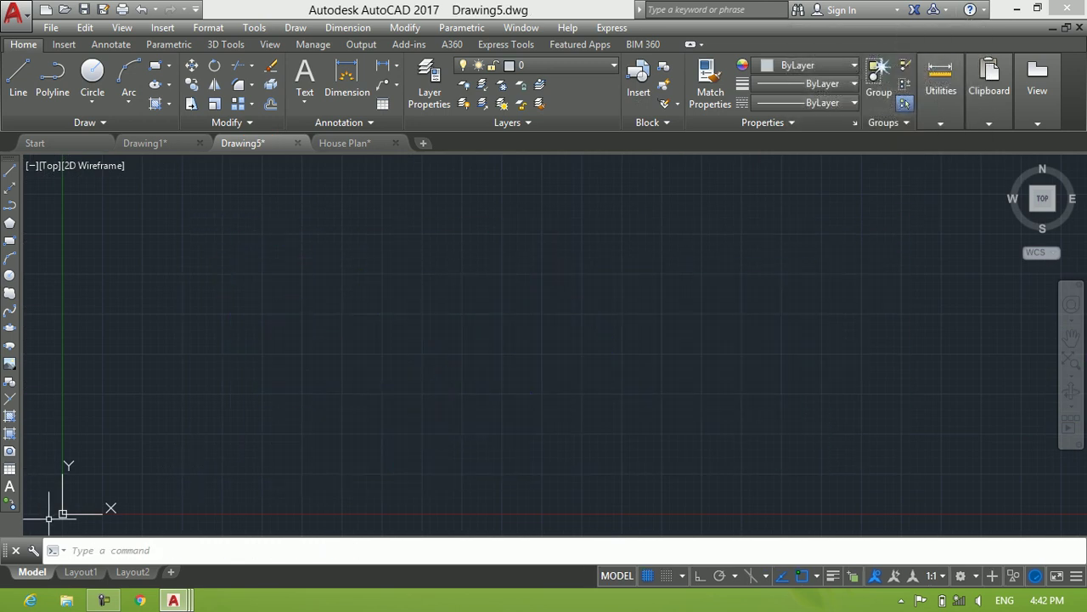
# Drag a window and a crossing selection over the empty canvas, confirming nothing remains
pyautogui.click(98, 601)
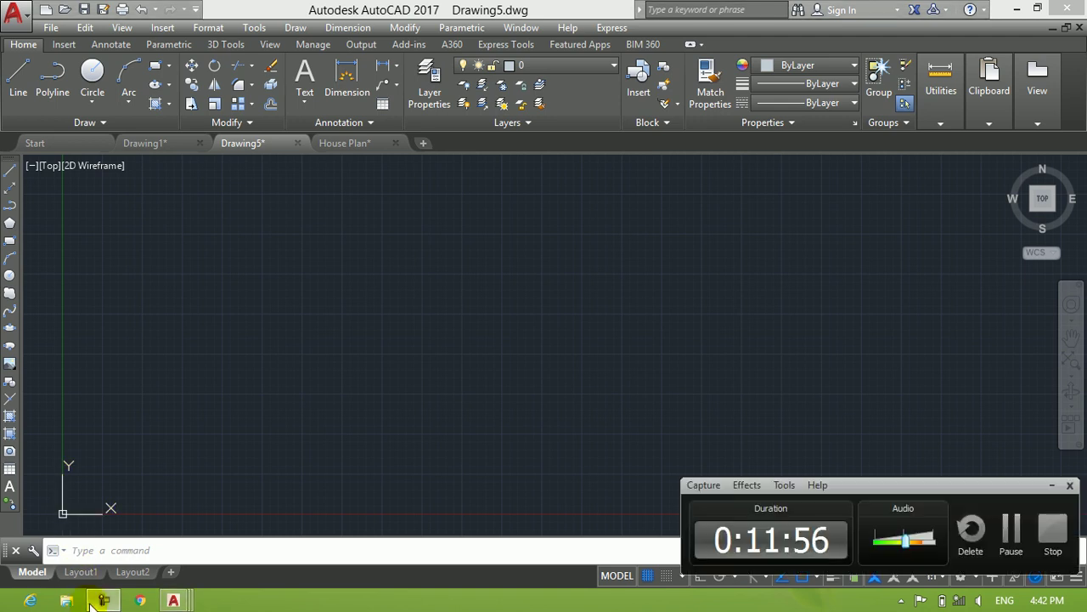
pyautogui.click(93, 601)
pyautogui.click(289, 247)
pyautogui.click(787, 416)
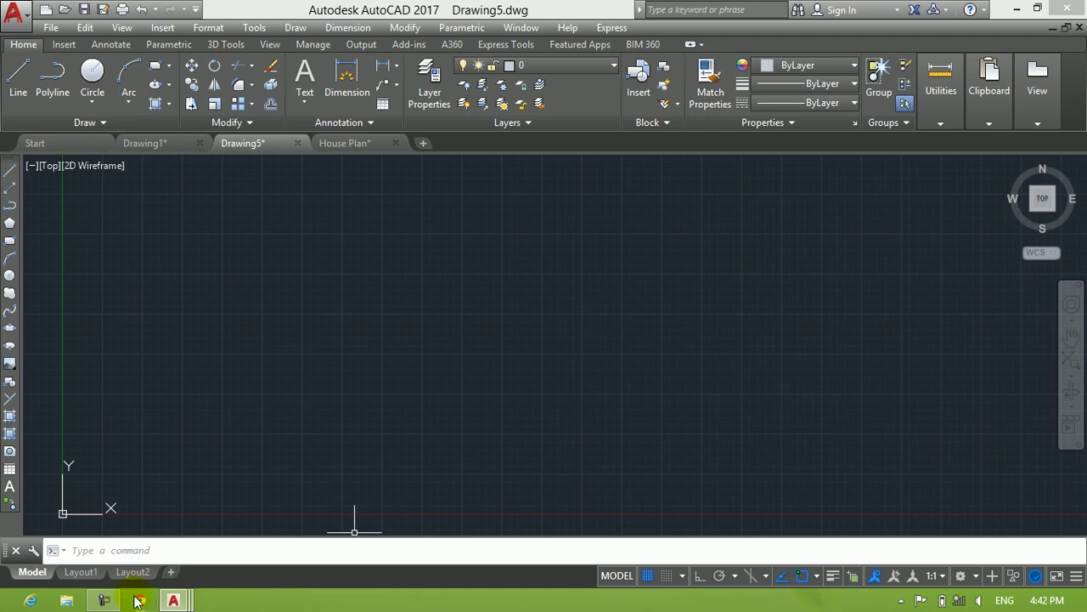
pyautogui.click(102, 598)
pyautogui.click(102, 598)
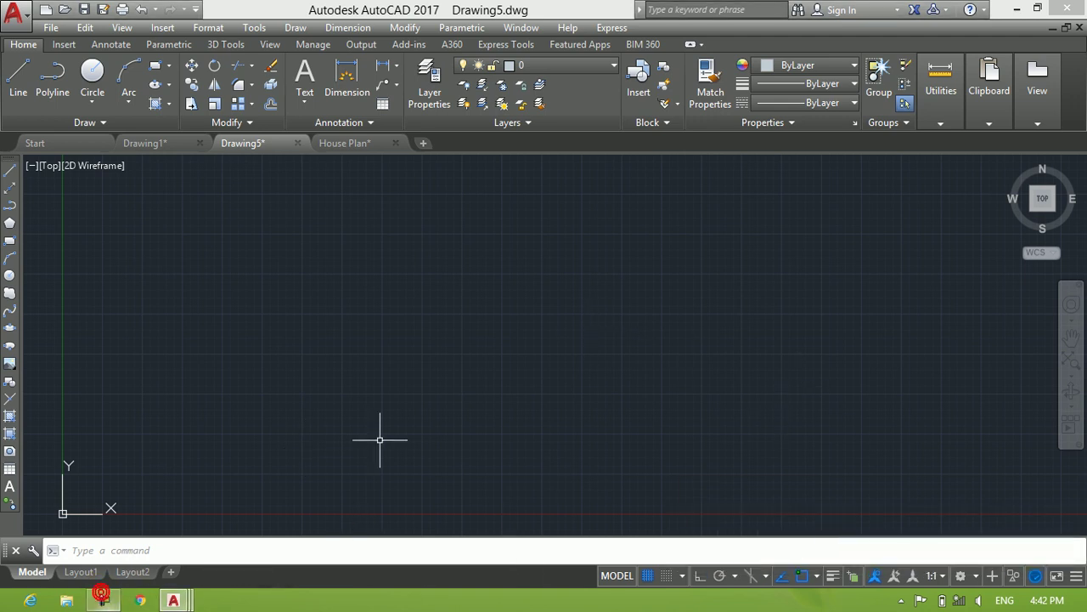
pyautogui.click(578, 266)
pyautogui.click(279, 431)
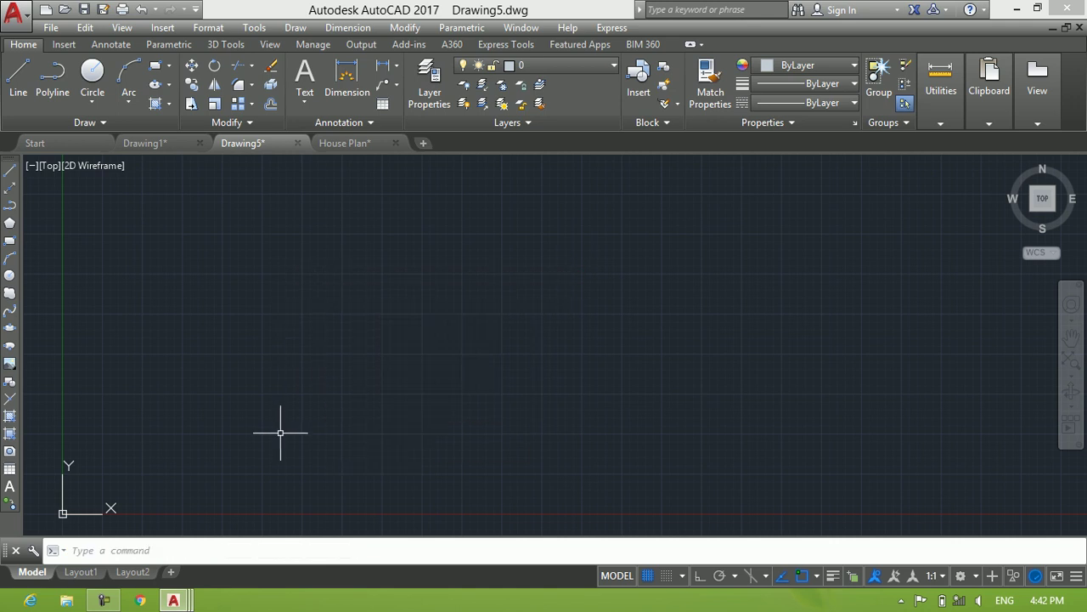